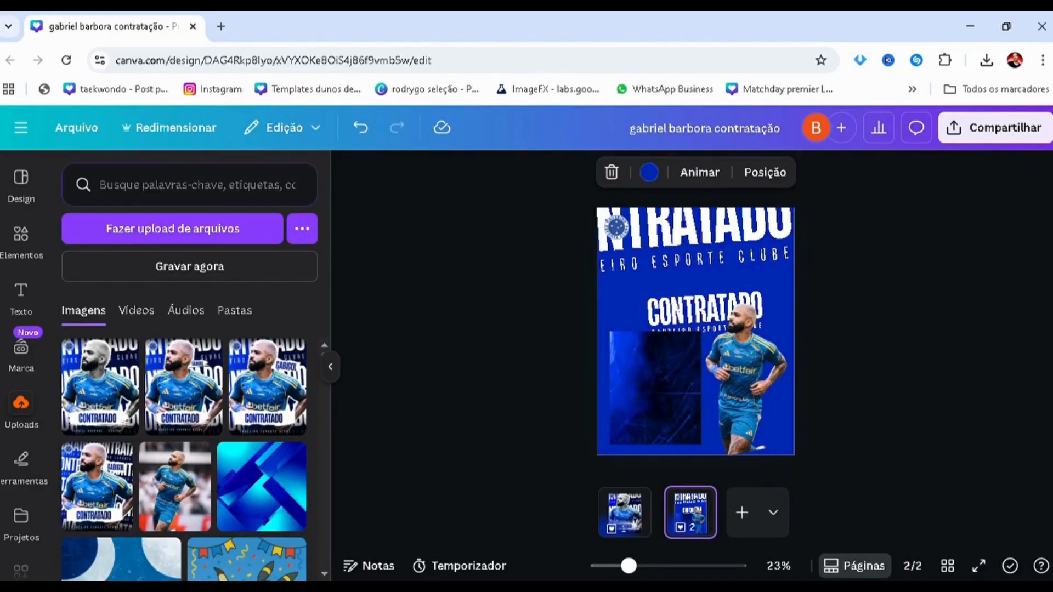
# Review the finished poster on page 1 and add a blank page to the end of the design
pyautogui.click(625, 512)
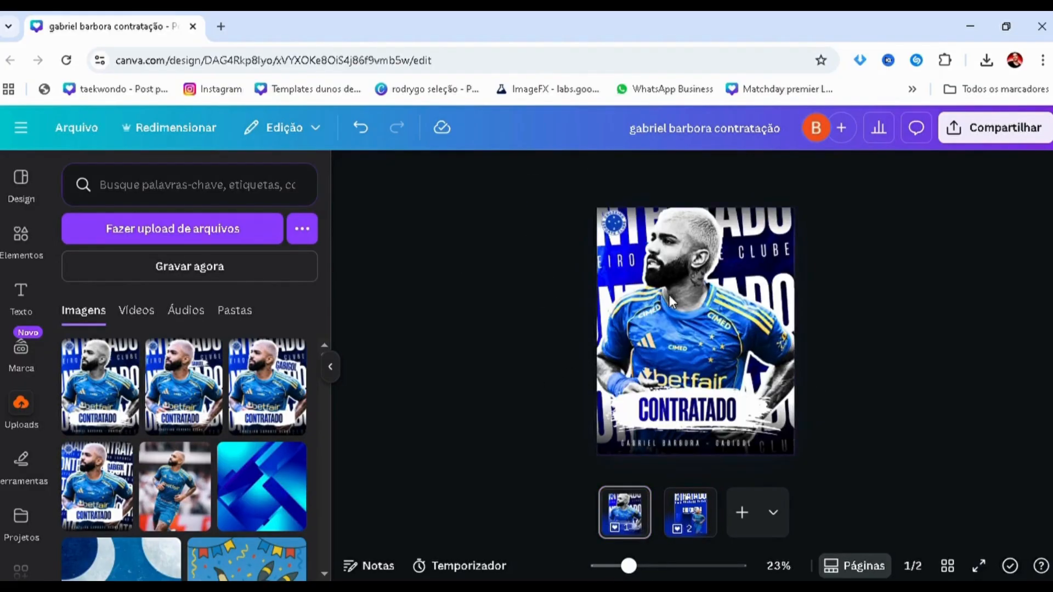
pyautogui.click(669, 295)
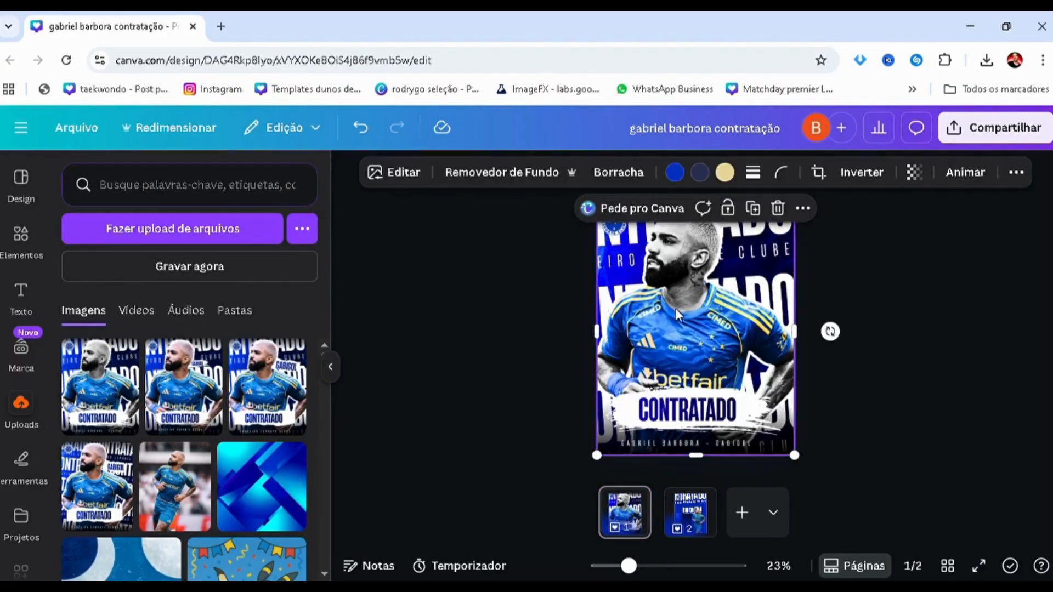
pyautogui.click(750, 535)
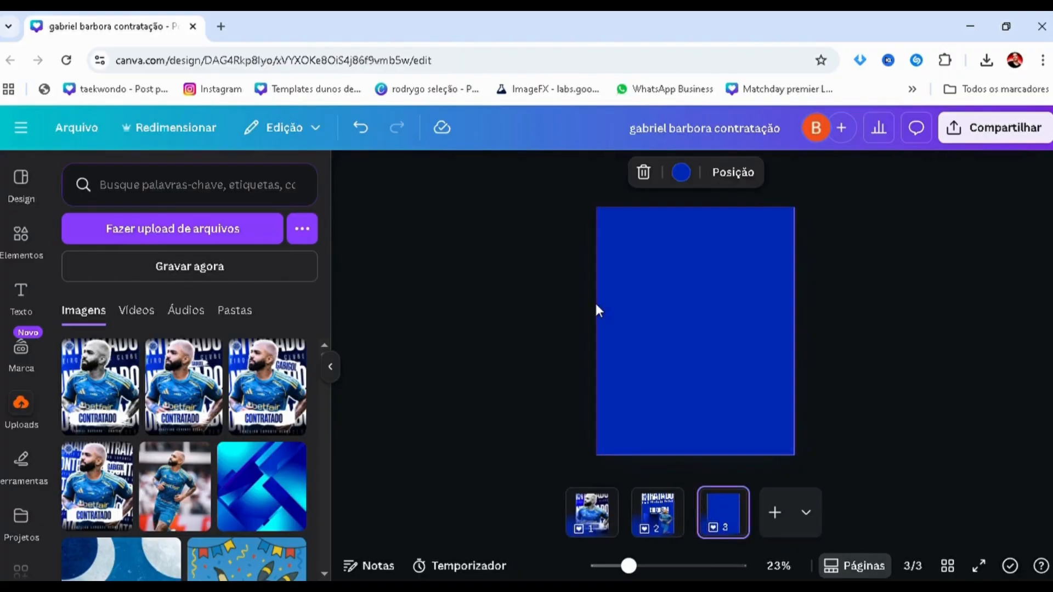
pyautogui.moveTo(583, 311); pyautogui.dragTo(791, 339)
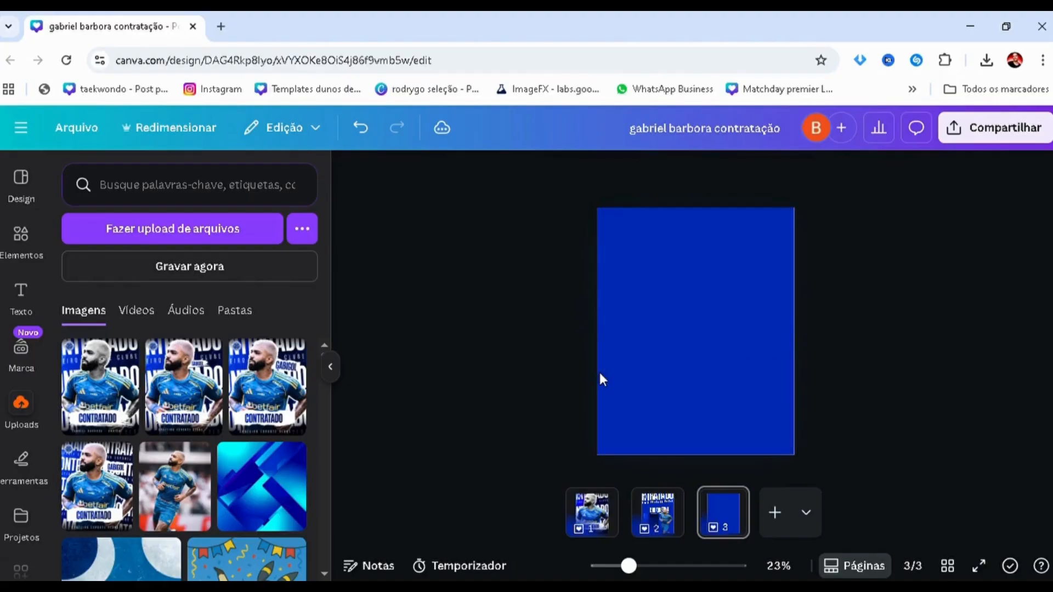
pyautogui.moveTo(544, 384); pyautogui.dragTo(818, 310)
pyautogui.moveTo(672, 196); pyautogui.dragTo(680, 487)
# Copy the dark blue texture image from page 2 onto the blank page 3
pyautogui.click(661, 521)
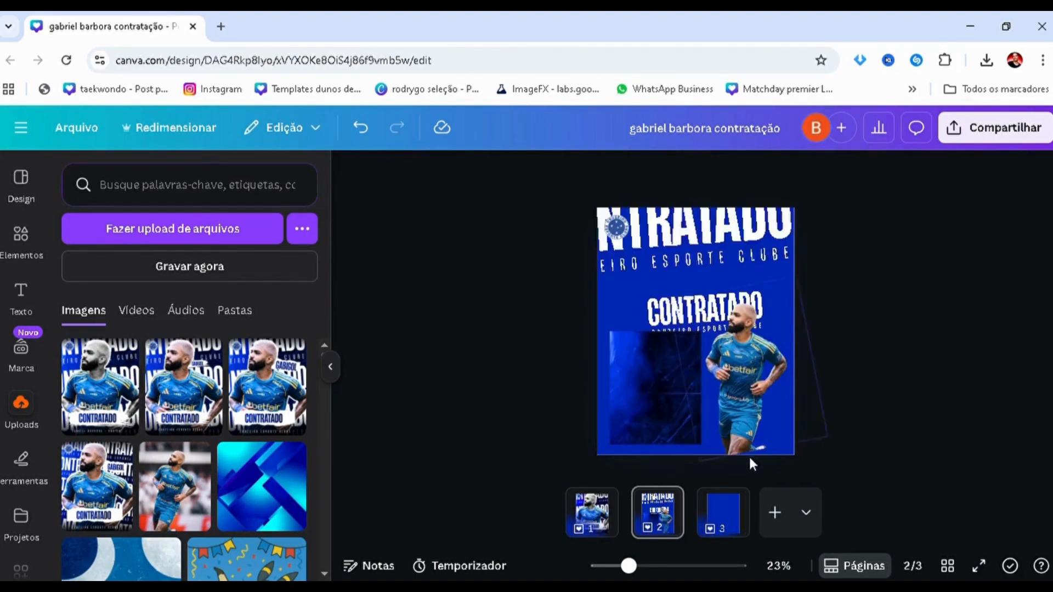
pyautogui.click(733, 518)
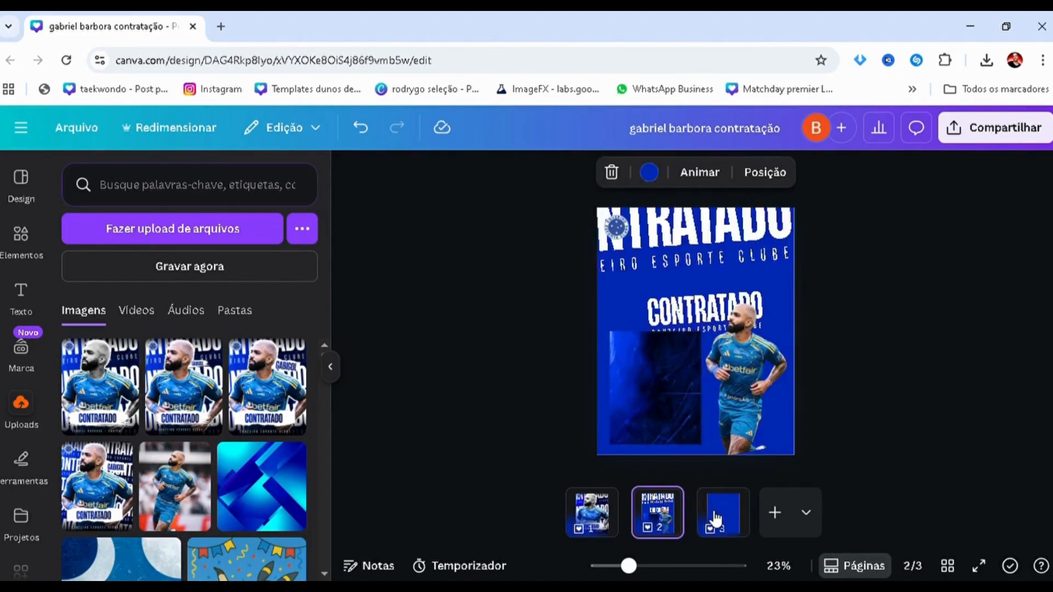
pyautogui.click(658, 513)
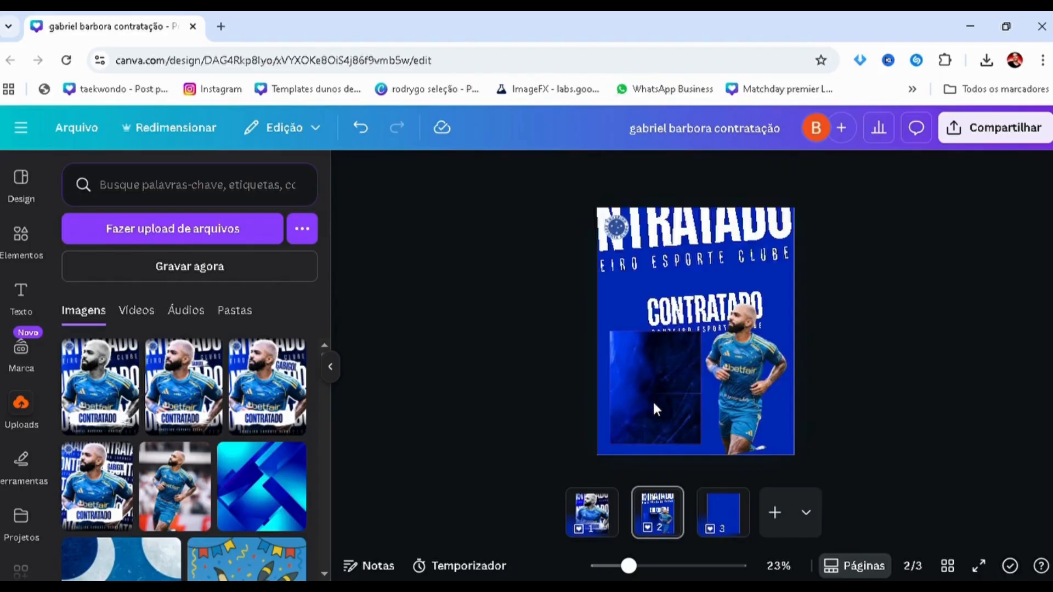
pyautogui.click(657, 406)
pyautogui.click(718, 524)
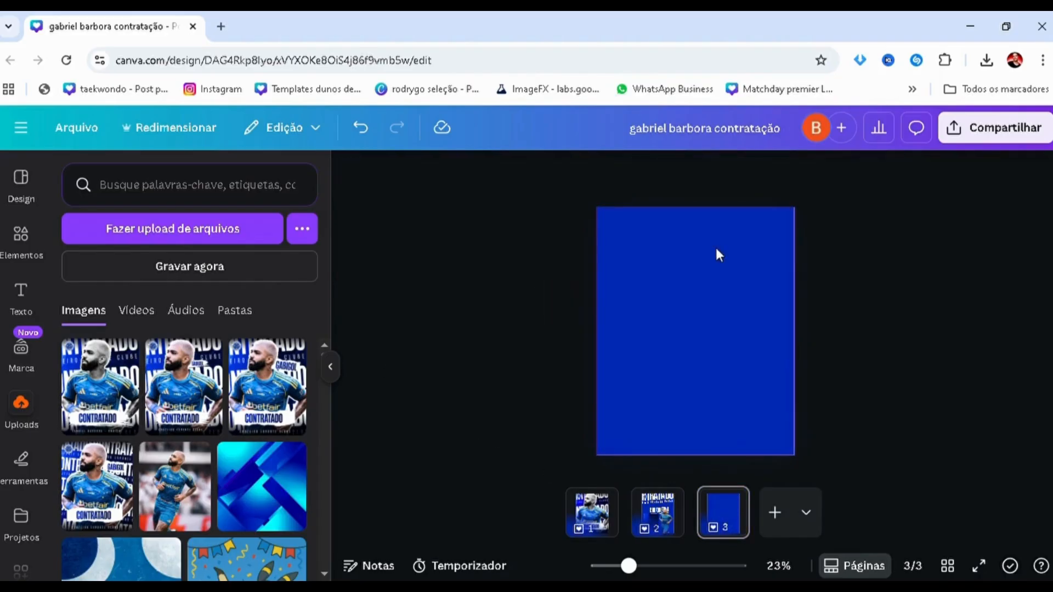
pyautogui.hotkey('ctrl', 'v')
# Align the texture image with the page's top-left corner and enlarge it to cover the whole page
pyautogui.moveTo(665, 386); pyautogui.dragTo(655, 265)
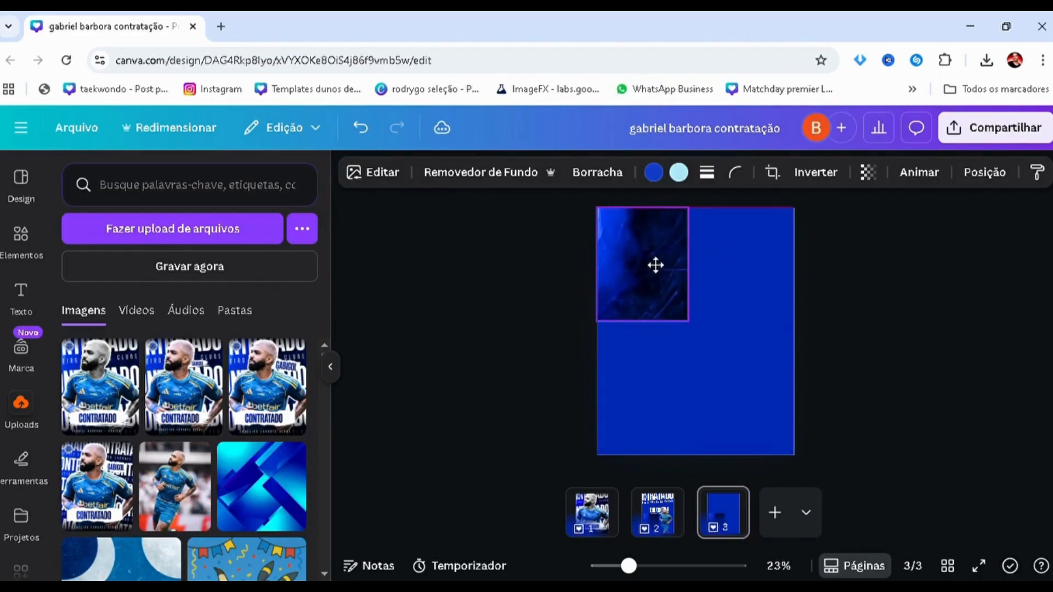
pyautogui.moveTo(689, 322); pyautogui.dragTo(810, 456)
pyautogui.click(852, 423)
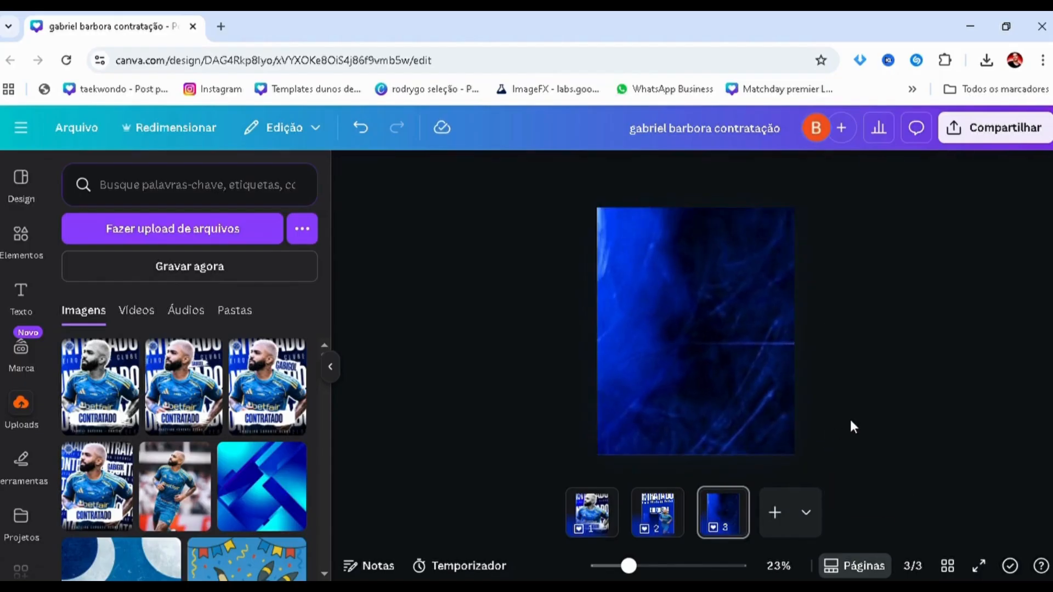
# Examine the textured background on page 3 and compare it with the finished poster on page 1
pyautogui.scroll(3, 504, 309)
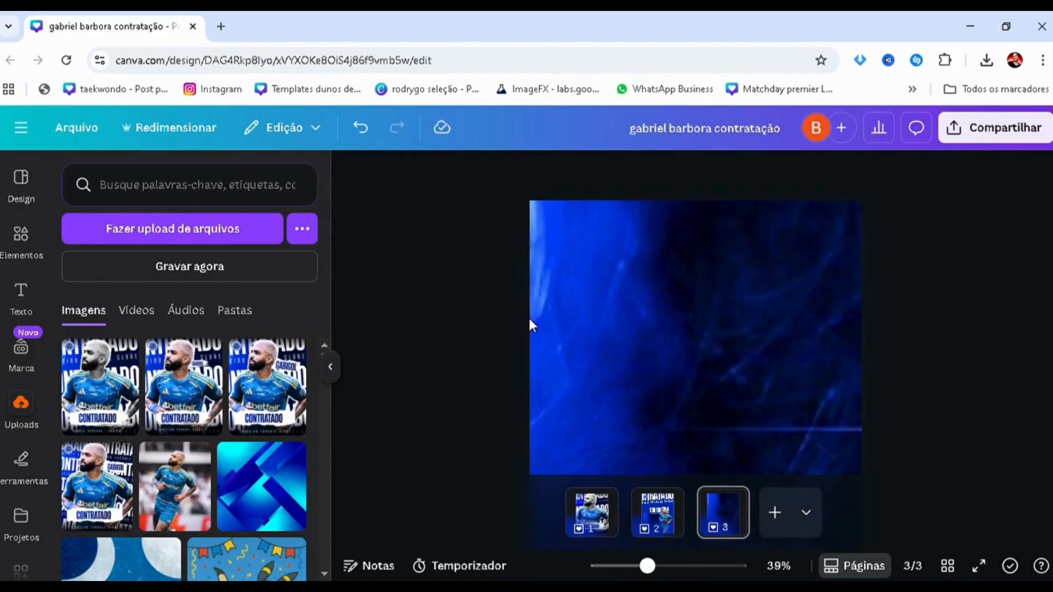
pyautogui.scroll(-4, 528, 316)
pyautogui.scroll(2, 633, 338)
pyautogui.click(634, 337)
pyautogui.scroll(-2, 502, 376)
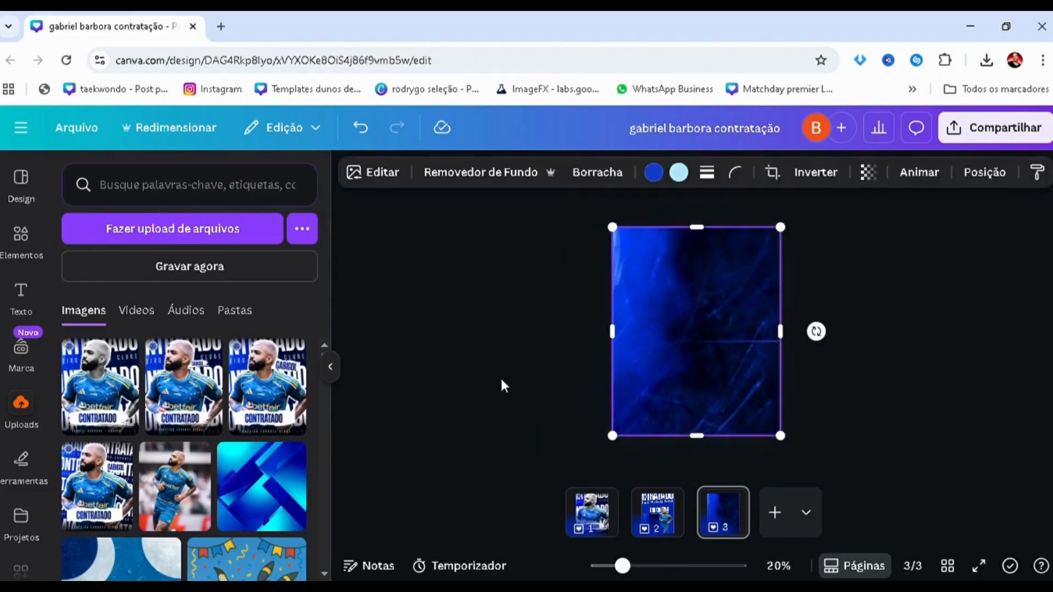
pyautogui.click(501, 376)
pyautogui.scroll(-1, 501, 376)
pyautogui.scroll(2, 502, 380)
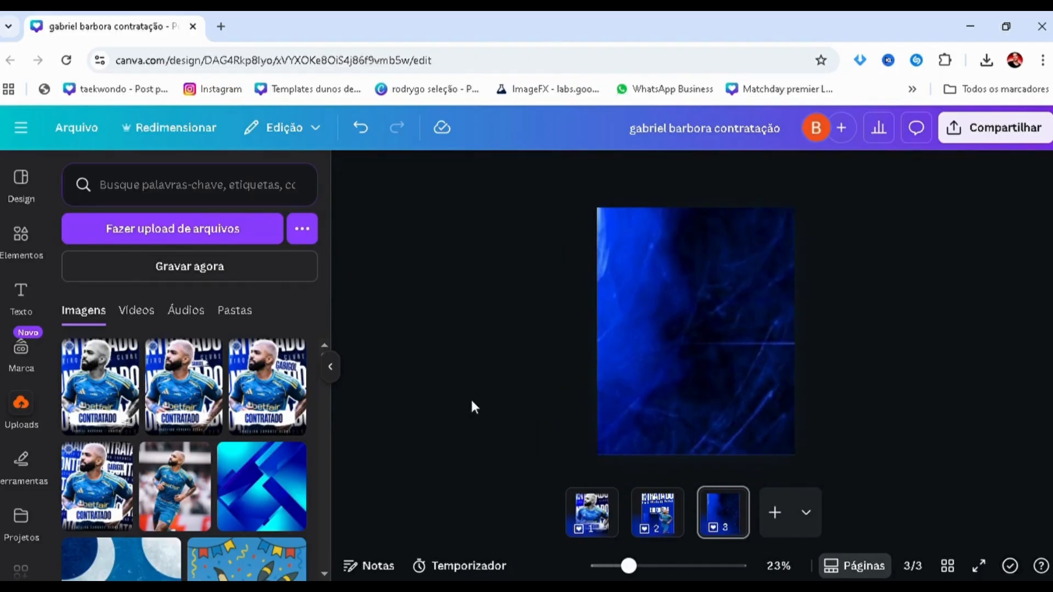
pyautogui.moveTo(651, 570); pyautogui.dragTo(633, 569)
pyautogui.scroll(-2, 595, 480)
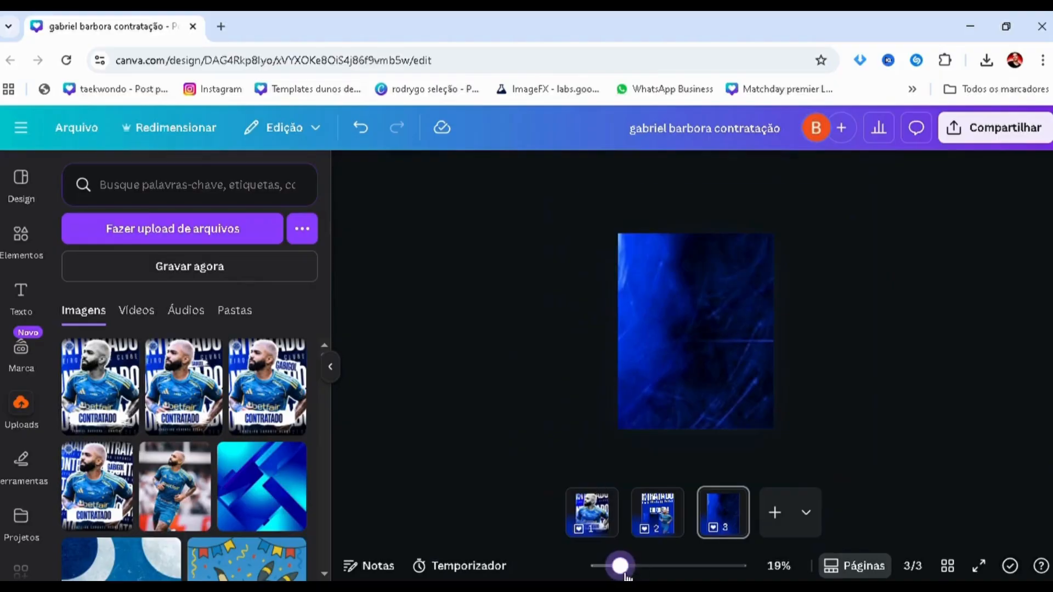
pyautogui.scroll(2, 576, 453)
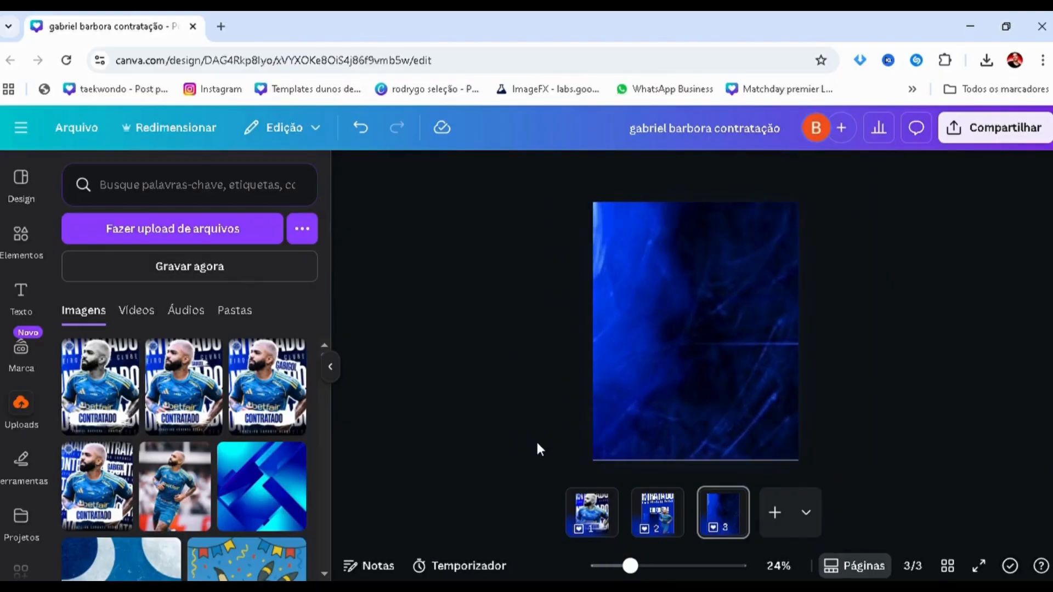
pyautogui.click(598, 521)
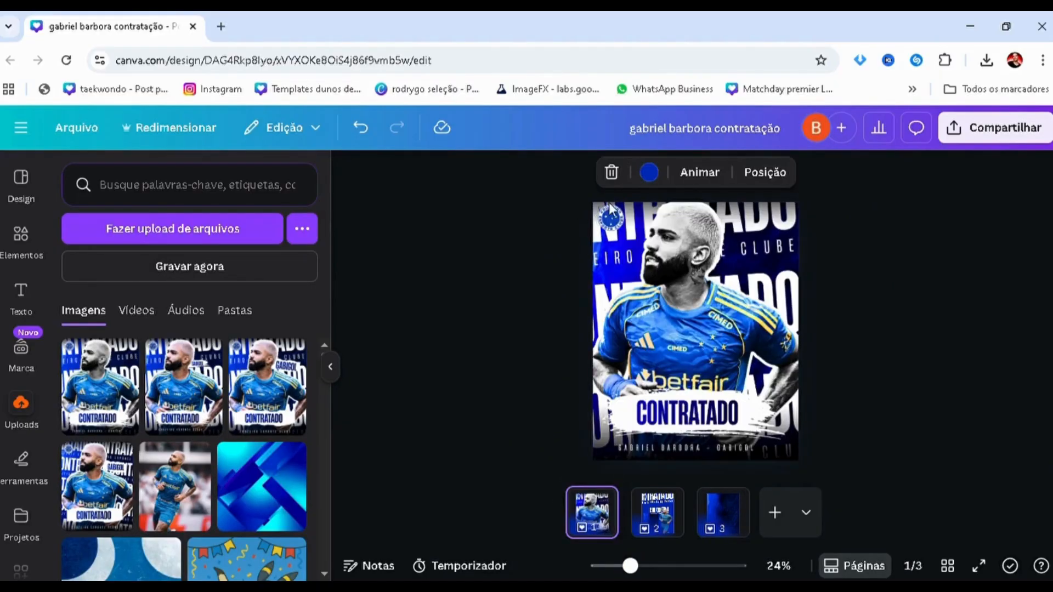
pyautogui.click(723, 513)
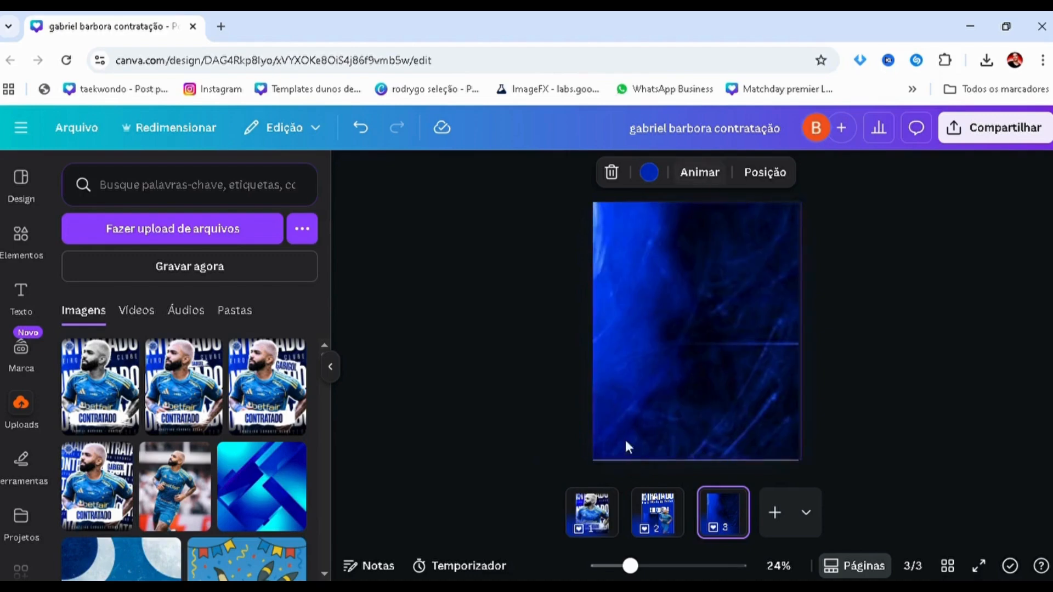
# Try a sharpness (Nitidez) of 17 on the page 3 background texture and restore it to 0
pyautogui.click(773, 333)
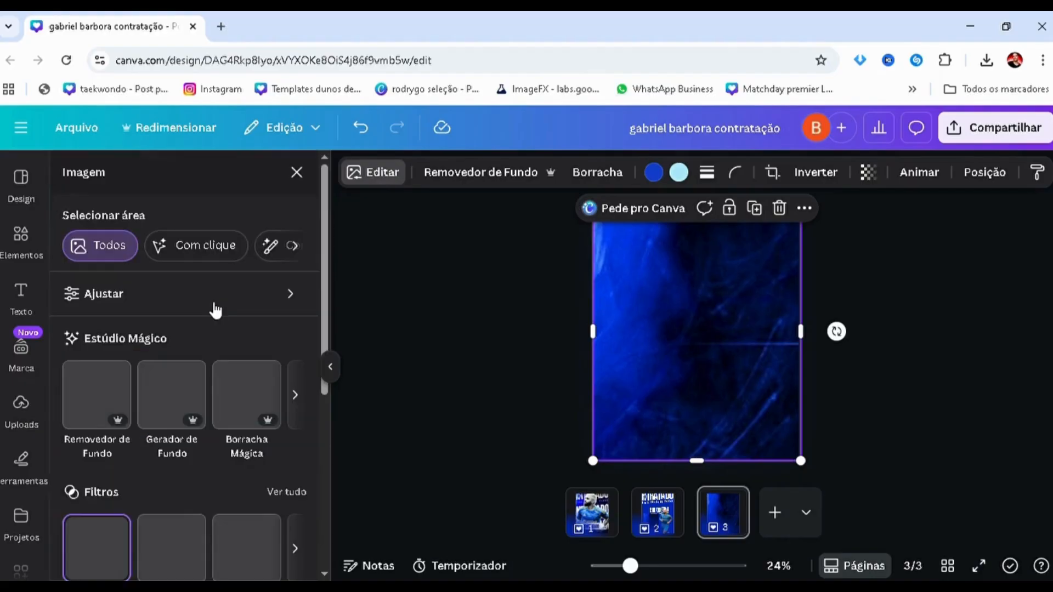
pyautogui.click(215, 310)
pyautogui.scroll(-10, 213, 329)
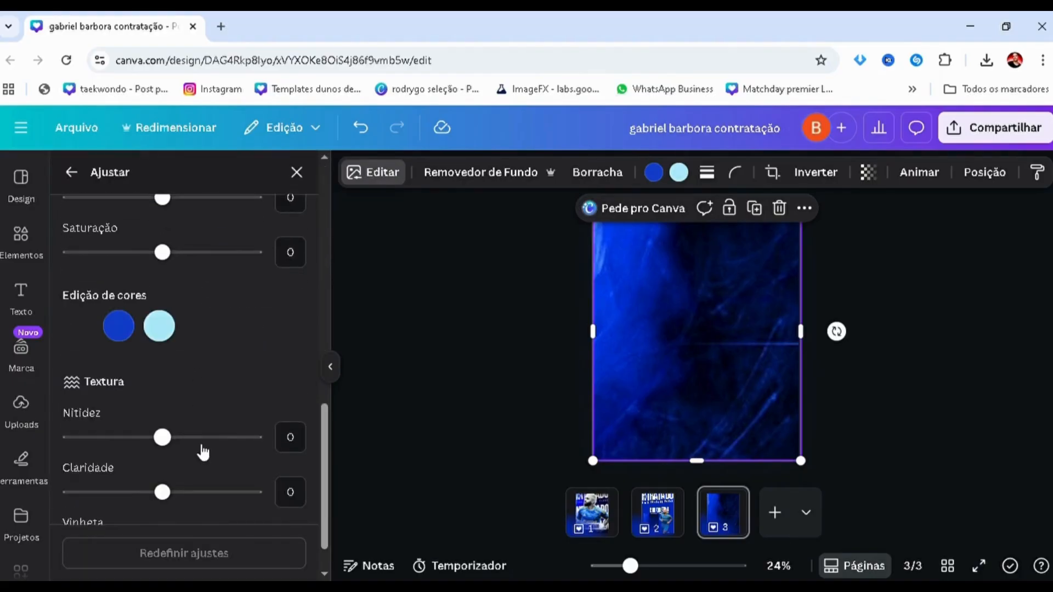
pyautogui.moveTo(219, 446); pyautogui.dragTo(178, 437)
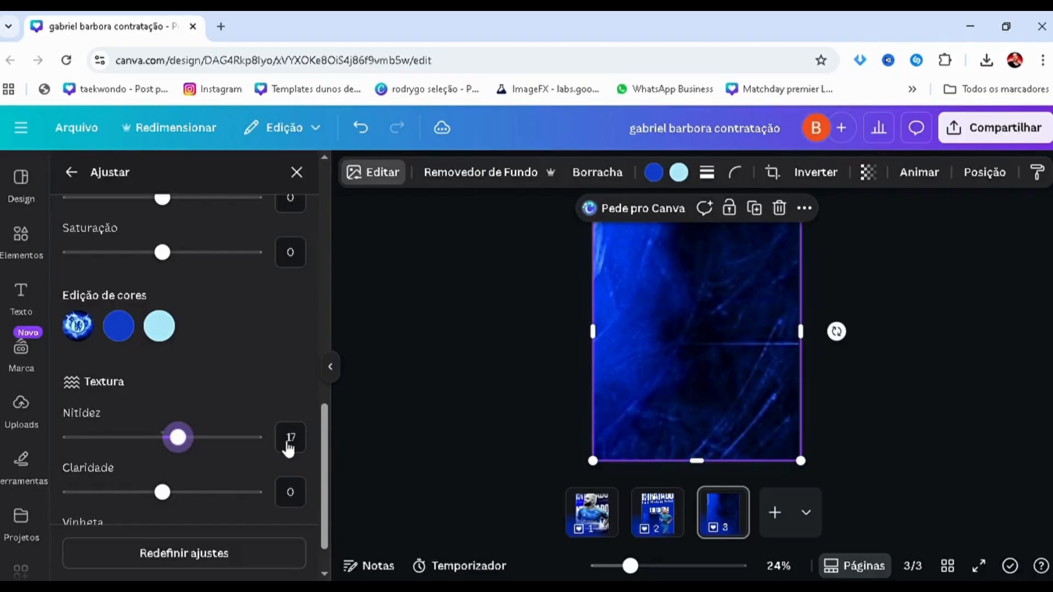
pyautogui.click(290, 445)
pyautogui.write('0')
pyautogui.click(479, 387)
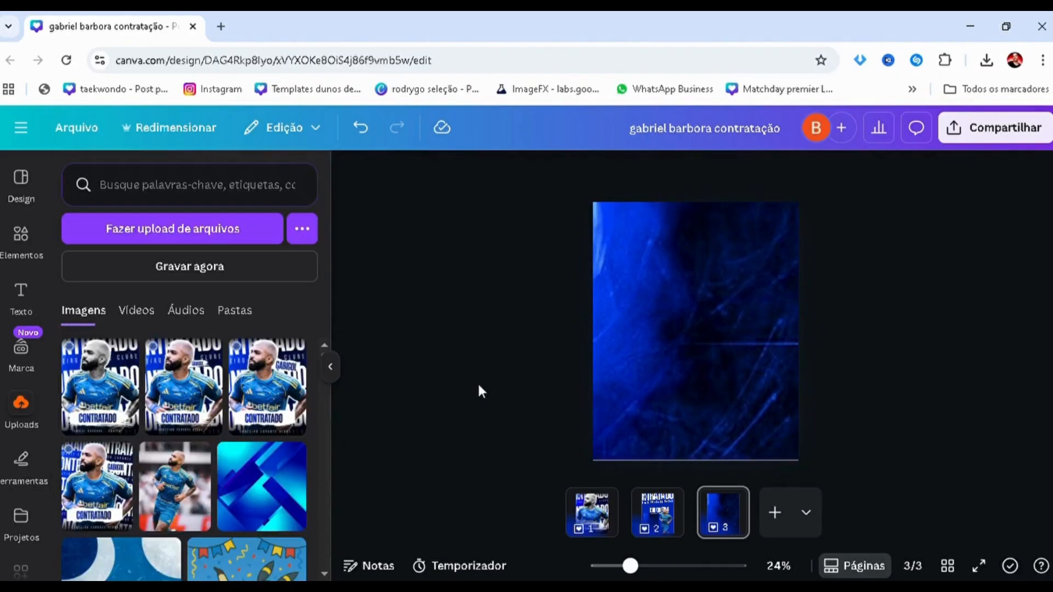
# Copy the player cutout from page 2 onto page 3 and place it near the horizontal centre of the background
pyautogui.scroll(2, 568, 395)
pyautogui.scroll(-2, 559, 395)
pyautogui.scroll(-1, 559, 394)
pyautogui.click(661, 515)
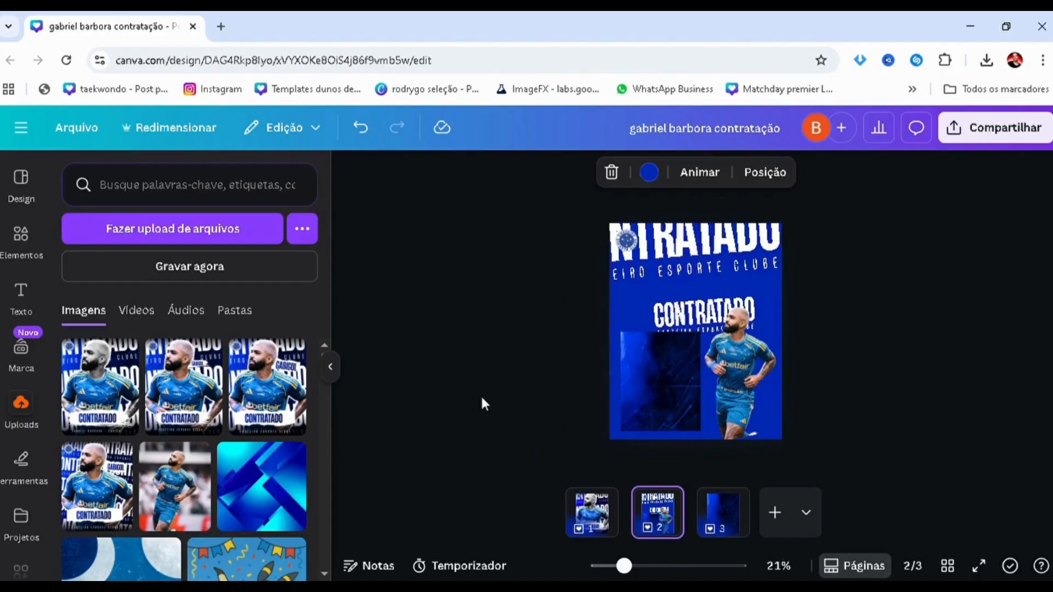
pyautogui.click(738, 368)
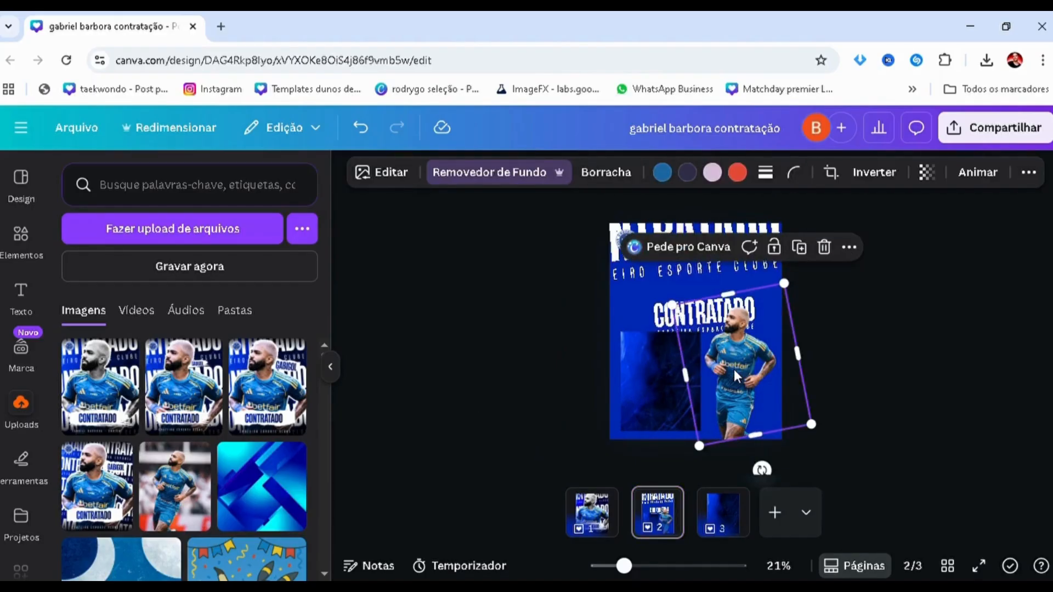
pyautogui.hotkey('ctrl', 'c')
pyautogui.click(723, 516)
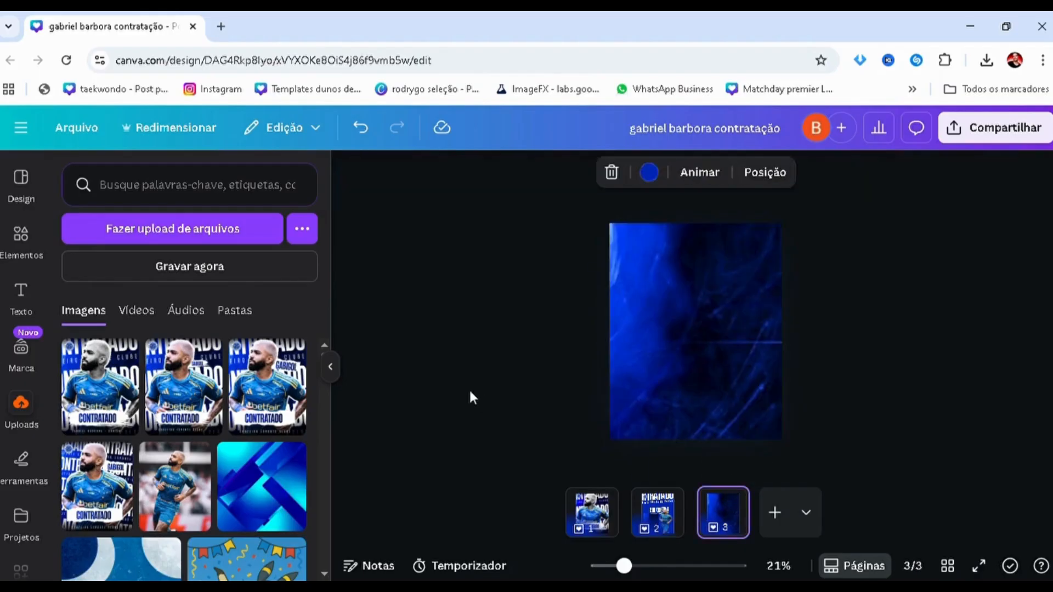
pyautogui.hotkey('ctrl', 'v')
pyautogui.moveTo(730, 363); pyautogui.dragTo(701, 363)
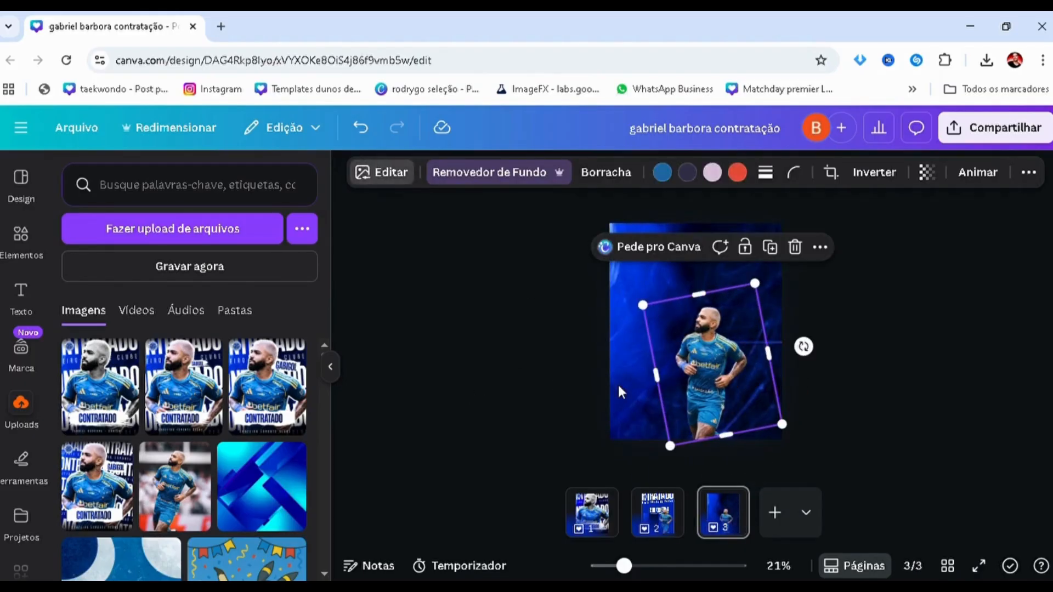
# Set up a brush area selection on the player cutout with brush size 1 and start tracing where the neck meets the collar
pyautogui.click(382, 173)
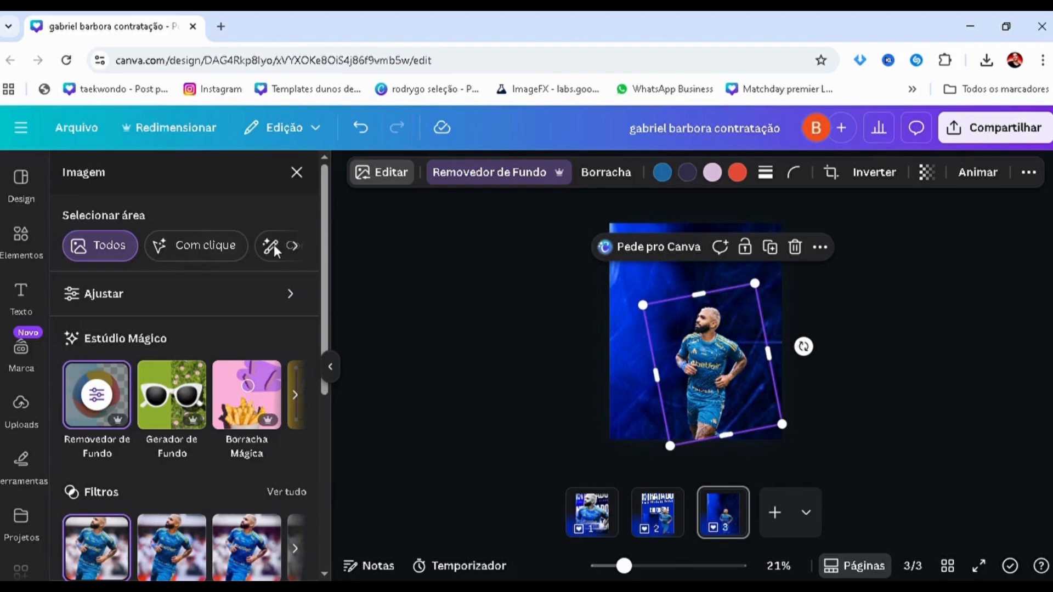
pyautogui.click(295, 248)
pyautogui.click(118, 253)
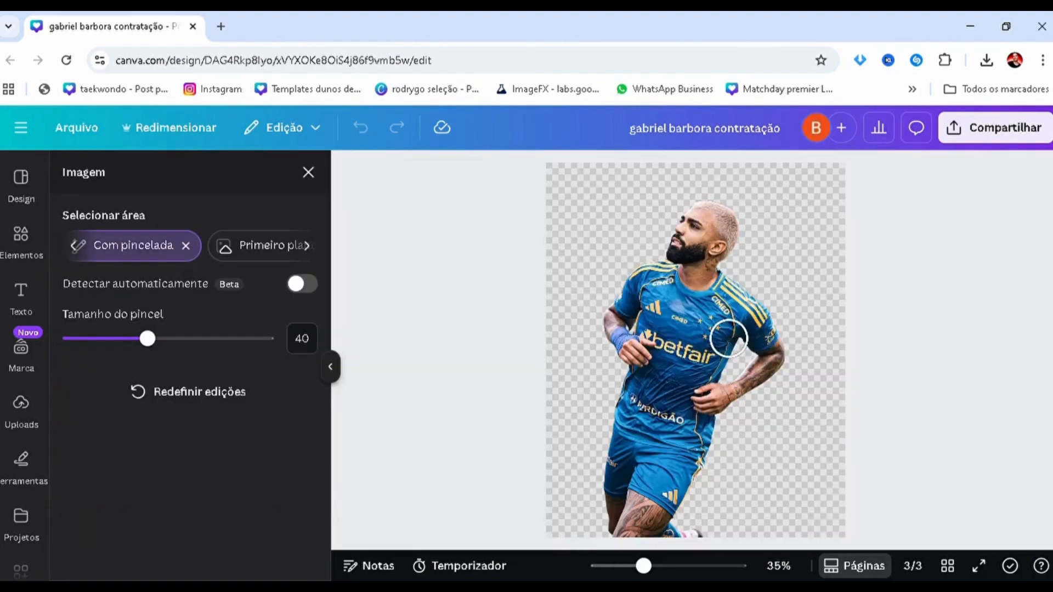
pyautogui.scroll(3, 707, 225)
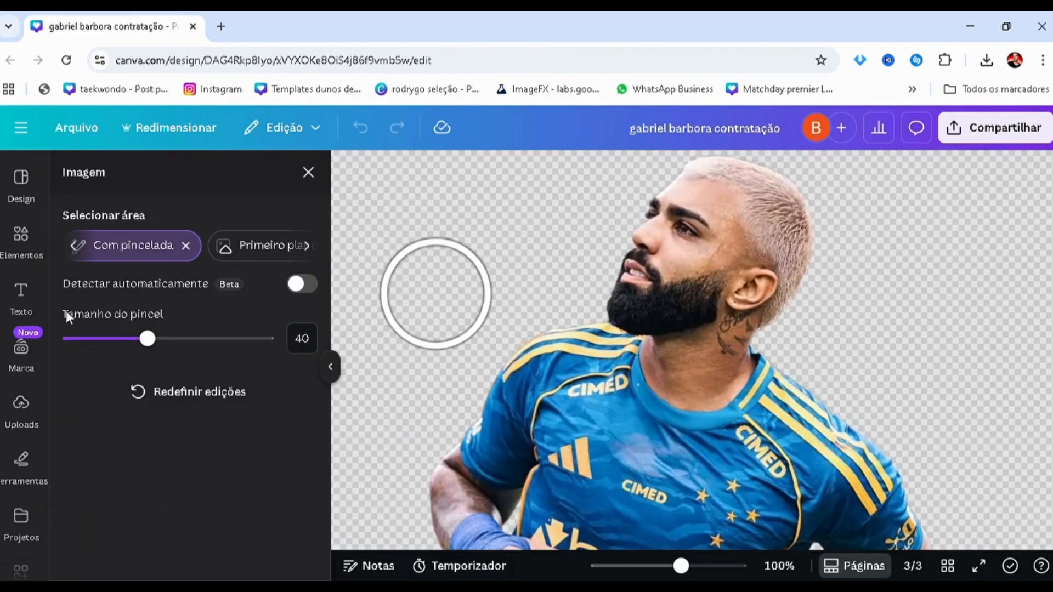
pyautogui.moveTo(84, 339); pyautogui.dragTo(69, 340)
pyautogui.scroll(1, 596, 327)
pyautogui.scroll(1, 596, 327)
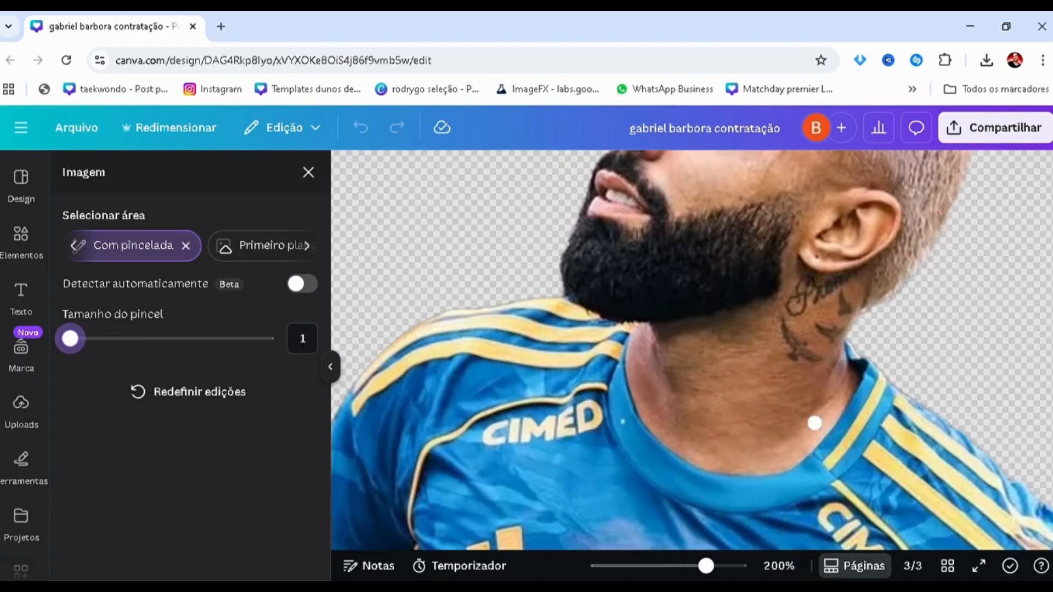
pyautogui.moveTo(851, 379); pyautogui.dragTo(848, 387)
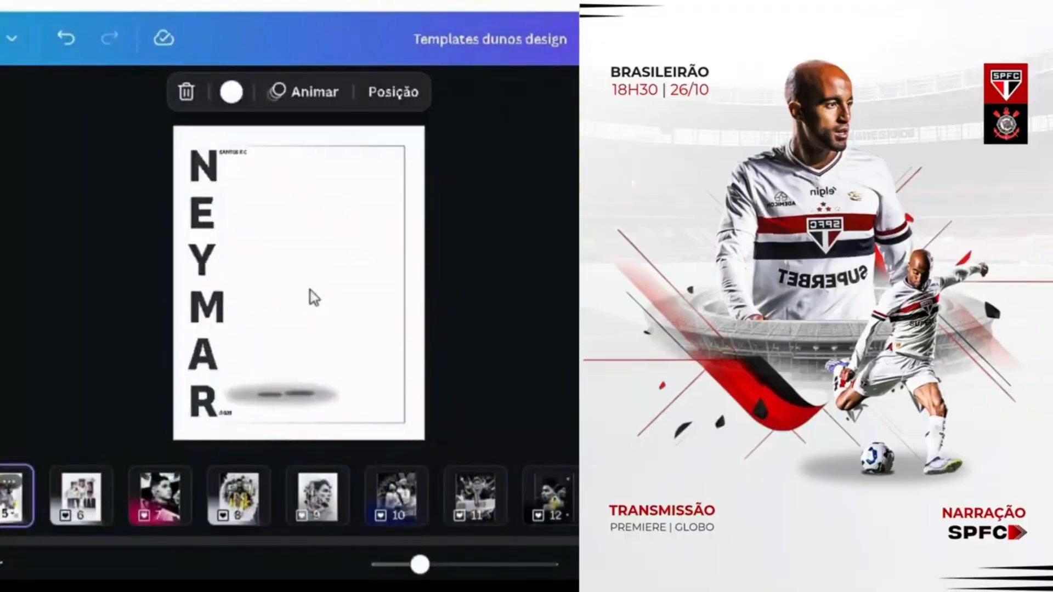
# Browse the football poster pages in the "Templates dunos design" file
pyautogui.click(310, 290)
pyautogui.click(37, 300)
pyautogui.click(313, 514)
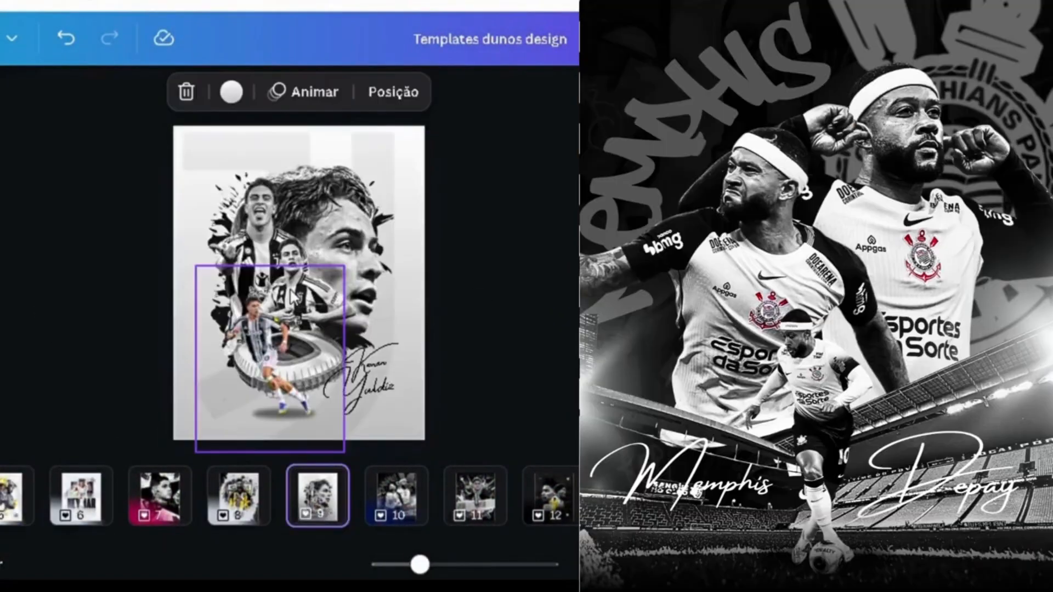
pyautogui.click(229, 309)
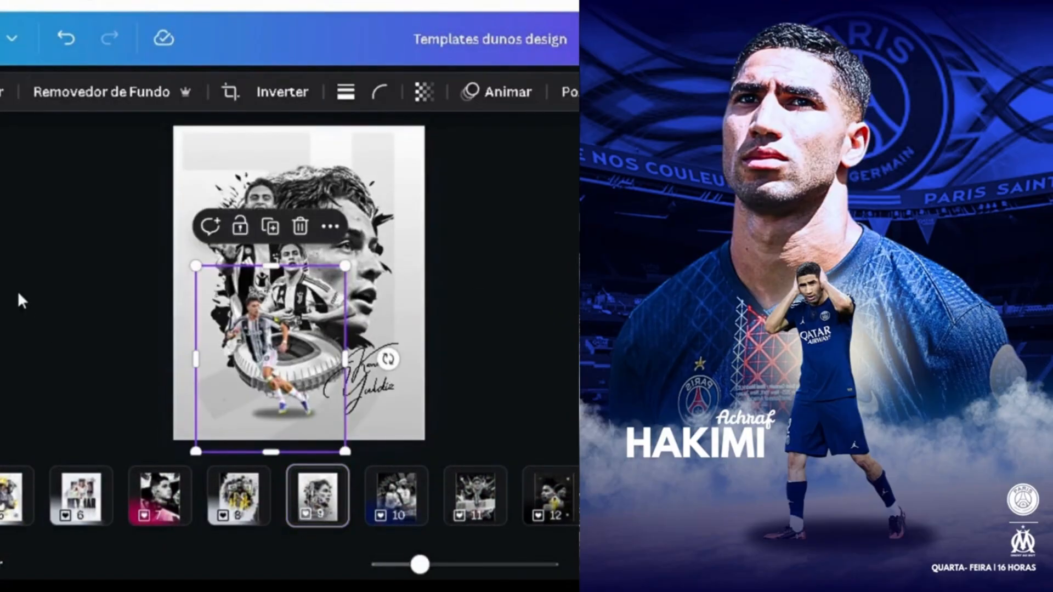
pyautogui.click(21, 301)
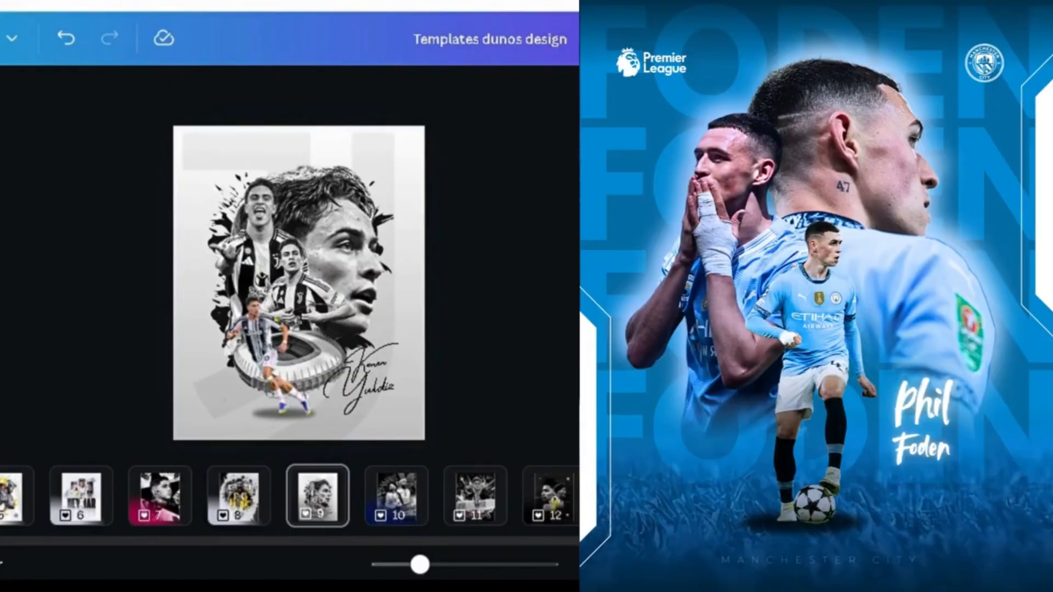
pyautogui.moveTo(34, 541); pyautogui.dragTo(166, 565)
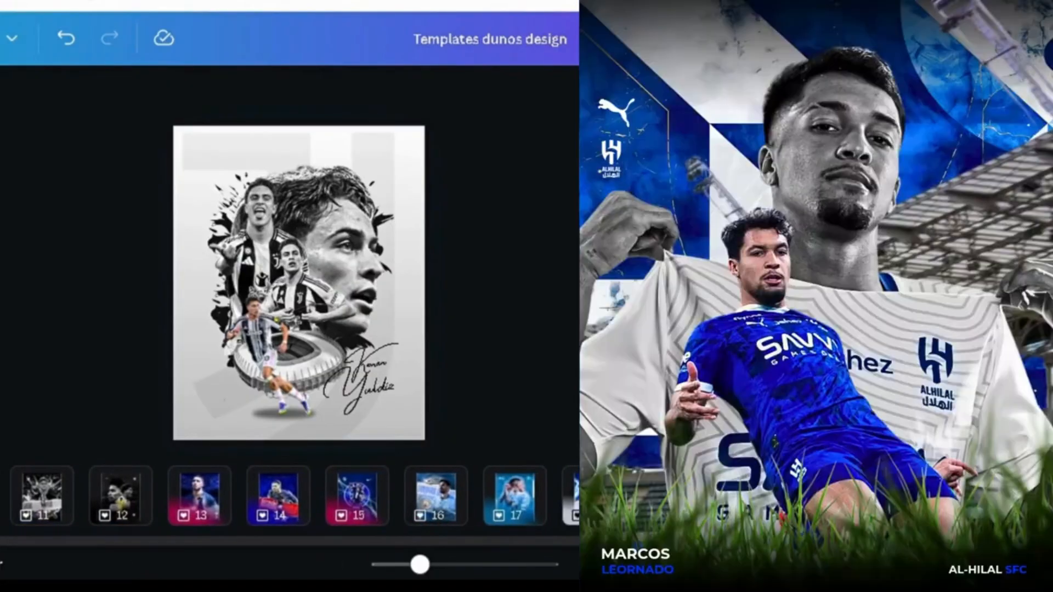
pyautogui.click(118, 520)
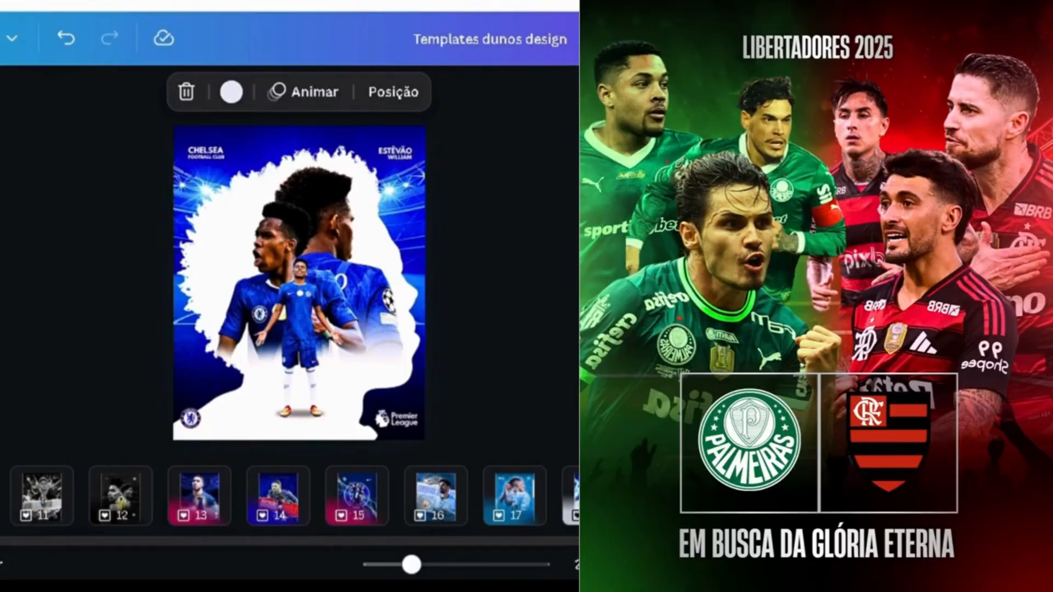
# Look through the later poster pages of the template file, from page 60 up to page 76
pyautogui.moveTo(2, 541); pyautogui.dragTo(576, 574)
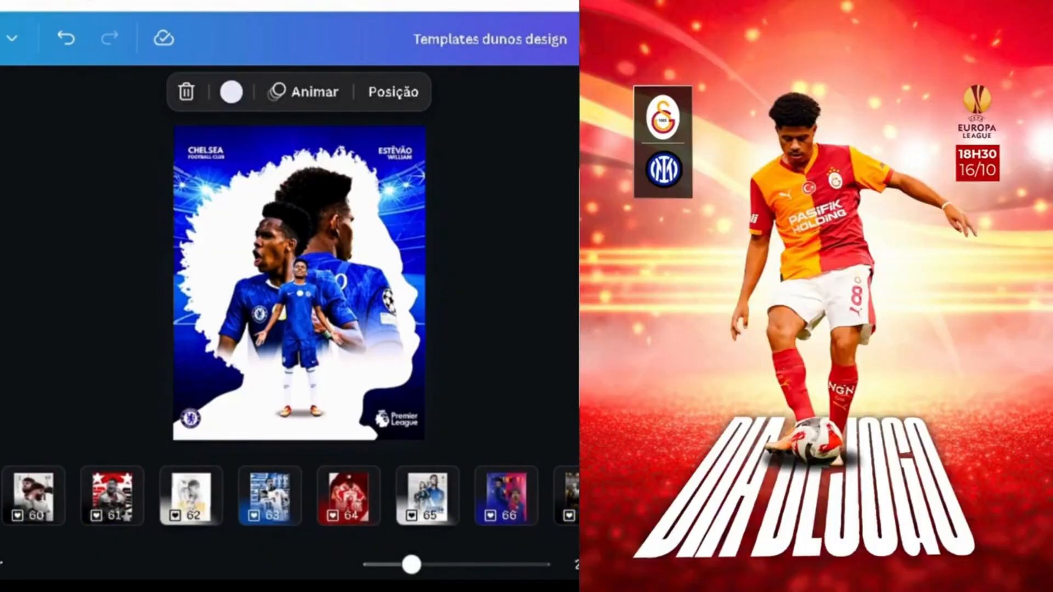
pyautogui.press('Escape')
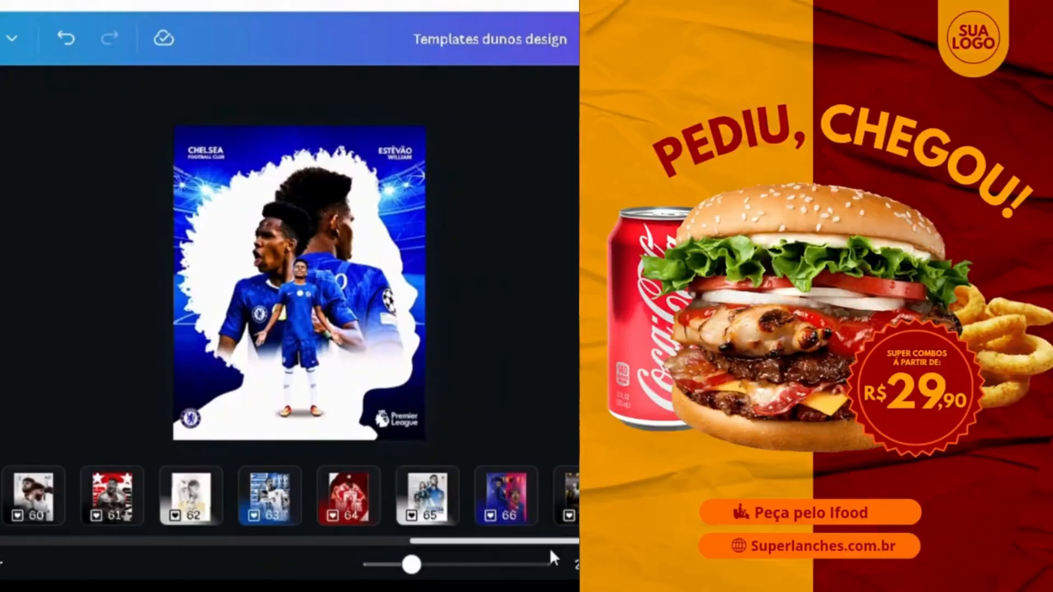
pyautogui.hscroll(1, 551, 551)
pyautogui.hscroll(5, 551, 550)
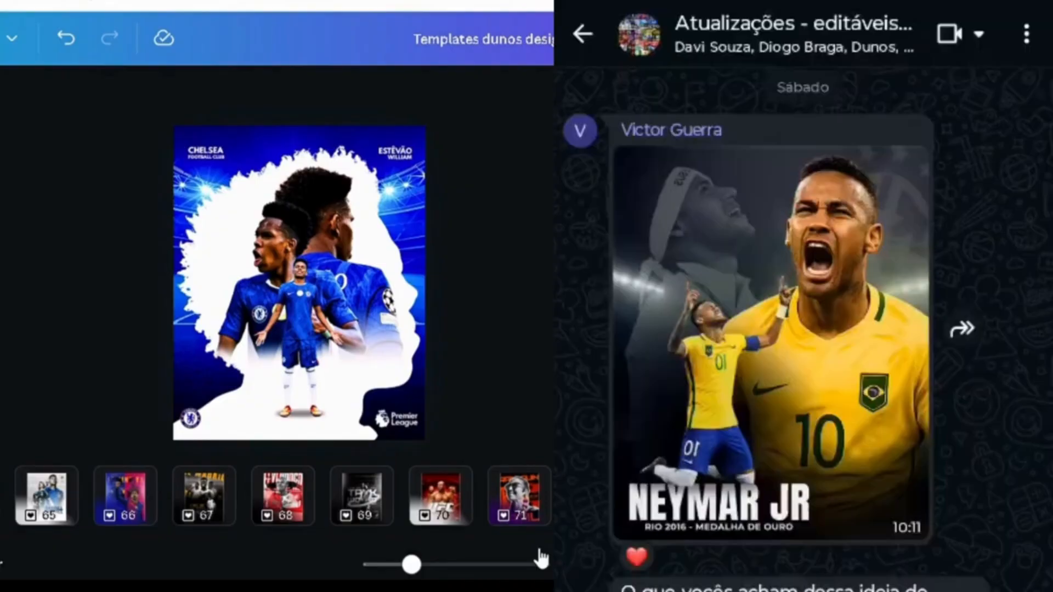
pyautogui.hscroll(3, 528, 541)
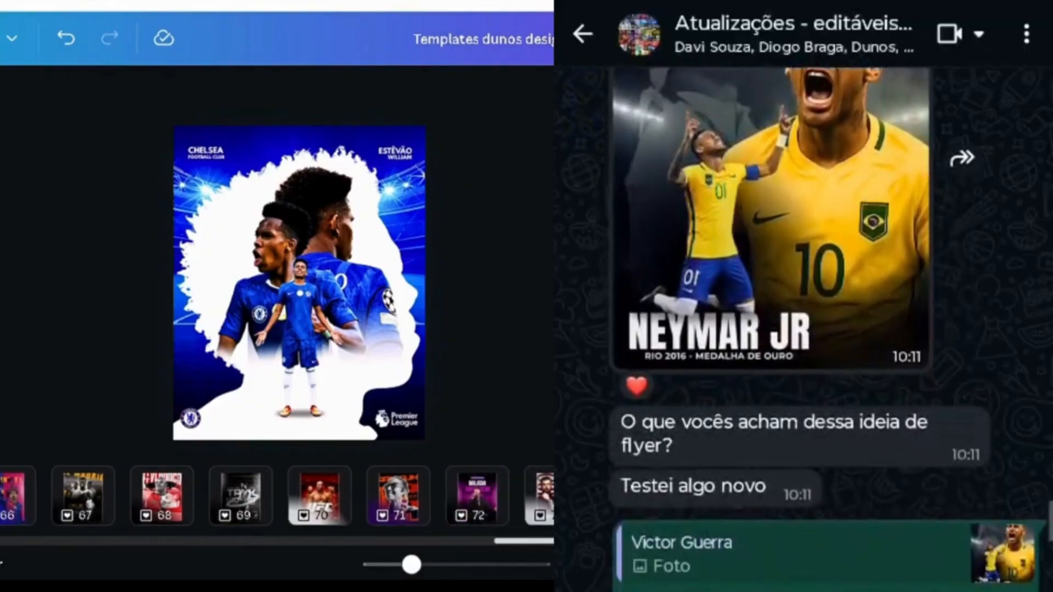
pyautogui.hscroll(2, 515, 534)
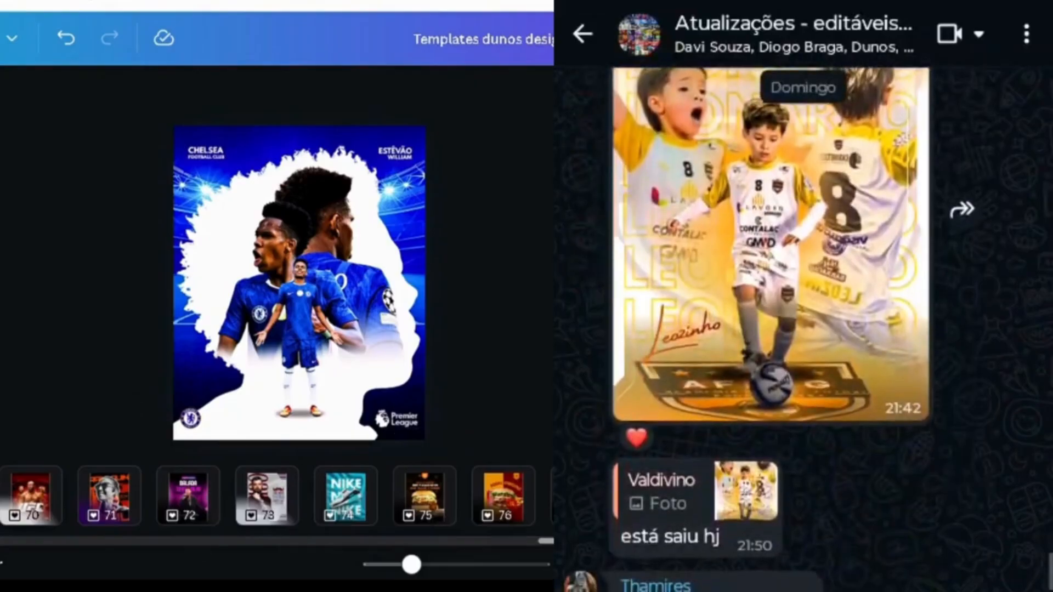
pyautogui.hscroll(2, 515, 496)
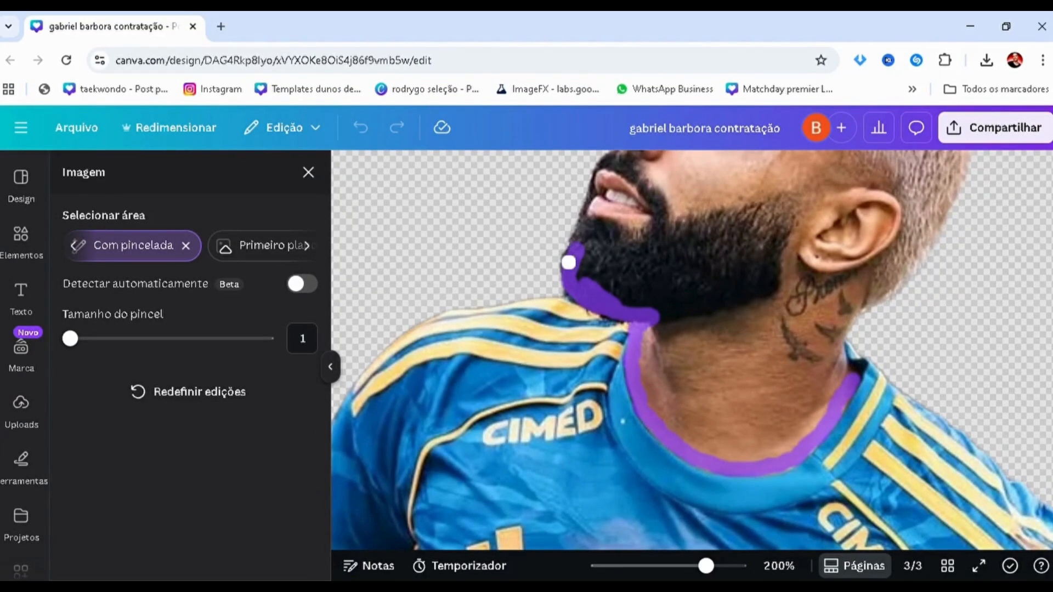
# Brush the selection edge with size 1 along the player's chin and up the back of the neck to the nape
pyautogui.moveTo(595, 284); pyautogui.dragTo(597, 287)
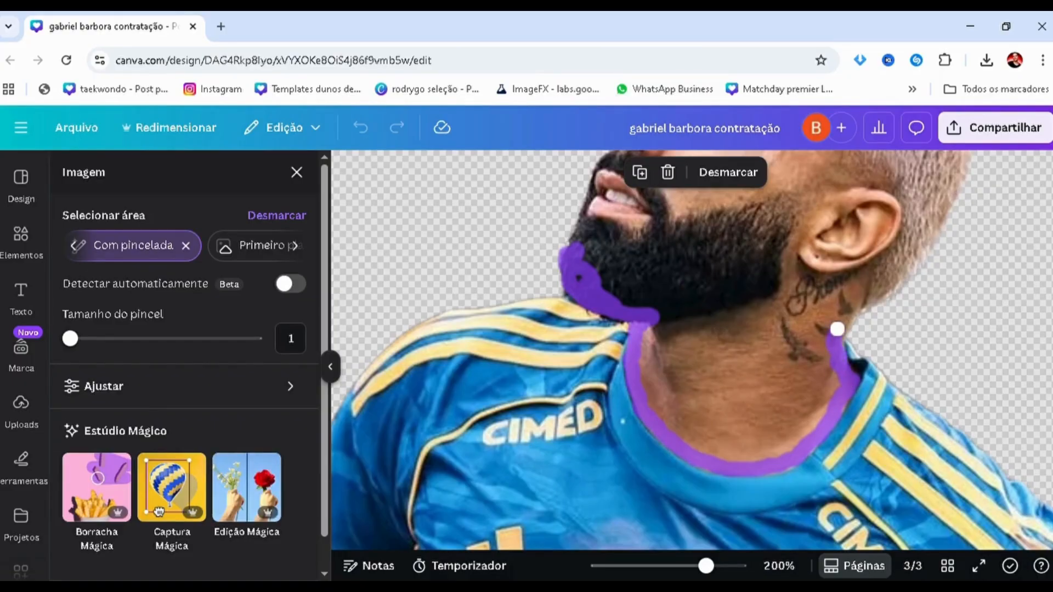
pyautogui.moveTo(865, 306)
pyautogui.mouseDown()
pyautogui.moveTo(888, 293)
pyautogui.moveTo(914, 243)
pyautogui.mouseUp()
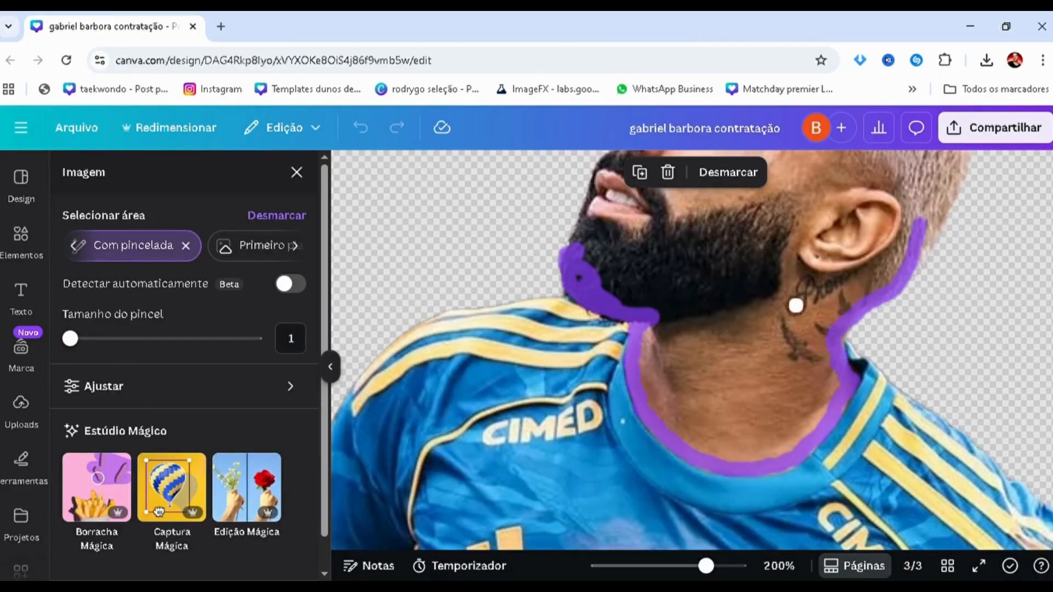
pyautogui.scroll(2, 783, 368)
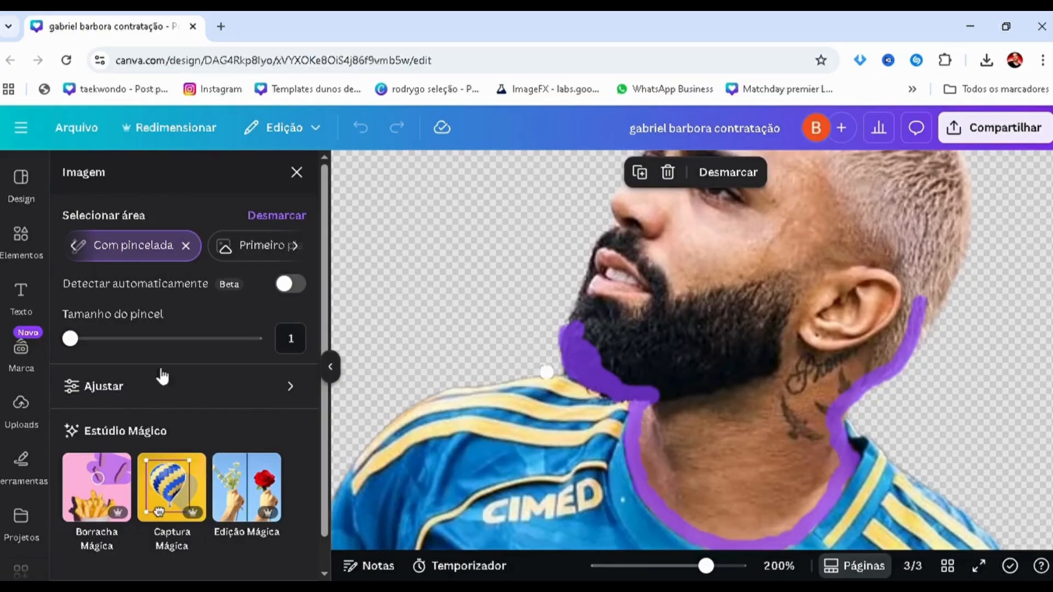
# Set the brush size to 11 and fill the selection over the player's whole head, beard and neck inside the traced edge
pyautogui.click(88, 339)
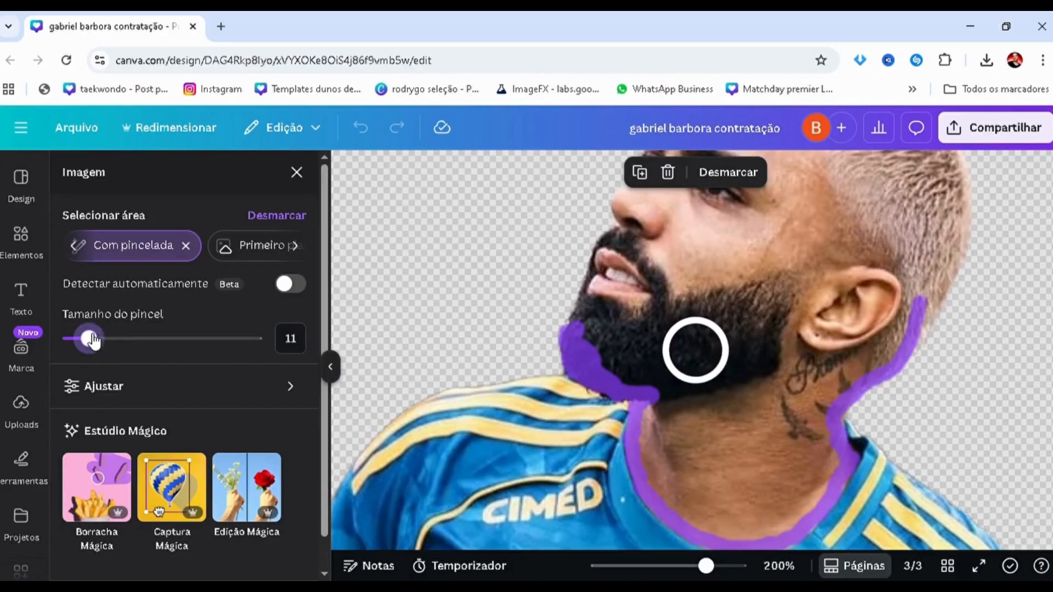
pyautogui.scroll(-2, 799, 437)
pyautogui.moveTo(773, 407)
pyautogui.mouseDown()
pyautogui.moveTo(800, 377)
pyautogui.moveTo(793, 411)
pyautogui.moveTo(810, 382)
pyautogui.moveTo(775, 425)
pyautogui.moveTo(746, 434)
pyautogui.moveTo(706, 421)
pyautogui.moveTo(678, 383)
pyautogui.moveTo(672, 331)
pyautogui.moveTo(668, 377)
pyautogui.moveTo(684, 397)
pyautogui.mouseUp()
pyautogui.scroll(1, 684, 397)
pyautogui.moveTo(738, 442)
pyautogui.mouseDown()
pyautogui.moveTo(741, 387)
pyautogui.moveTo(721, 392)
pyautogui.moveTo(731, 408)
pyautogui.moveTo(826, 409)
pyautogui.moveTo(823, 379)
pyautogui.moveTo(766, 377)
pyautogui.mouseUp()
pyautogui.scroll(1, 766, 377)
pyautogui.moveTo(815, 431)
pyautogui.mouseDown()
pyautogui.moveTo(942, 334)
pyautogui.moveTo(933, 308)
pyautogui.mouseUp()
pyautogui.scroll(2, 845, 389)
pyautogui.moveTo(820, 475)
pyautogui.mouseDown()
pyautogui.moveTo(929, 285)
pyautogui.moveTo(947, 322)
pyautogui.moveTo(939, 336)
pyautogui.moveTo(924, 246)
pyautogui.moveTo(753, 236)
pyautogui.moveTo(693, 260)
pyautogui.moveTo(726, 218)
pyautogui.moveTo(809, 226)
pyautogui.moveTo(826, 295)
pyautogui.moveTo(868, 255)
pyautogui.moveTo(882, 221)
pyautogui.moveTo(823, 364)
pyautogui.moveTo(820, 407)
pyautogui.moveTo(818, 226)
pyautogui.moveTo(736, 333)
pyautogui.moveTo(770, 380)
pyautogui.moveTo(792, 328)
pyautogui.moveTo(749, 434)
pyautogui.moveTo(713, 422)
pyautogui.moveTo(667, 445)
pyautogui.moveTo(595, 393)
pyautogui.moveTo(628, 433)
pyautogui.moveTo(631, 405)
pyautogui.moveTo(621, 454)
pyautogui.moveTo(611, 445)
pyautogui.moveTo(672, 268)
pyautogui.moveTo(710, 344)
pyautogui.moveTo(632, 456)
pyautogui.moveTo(687, 441)
pyautogui.moveTo(712, 400)
pyautogui.mouseUp()
pyautogui.scroll(-2, 825, 287)
pyautogui.scroll(2, 625, 427)
pyautogui.scroll(-2, 712, 400)
pyautogui.moveTo(674, 442); pyautogui.dragTo(647, 445)
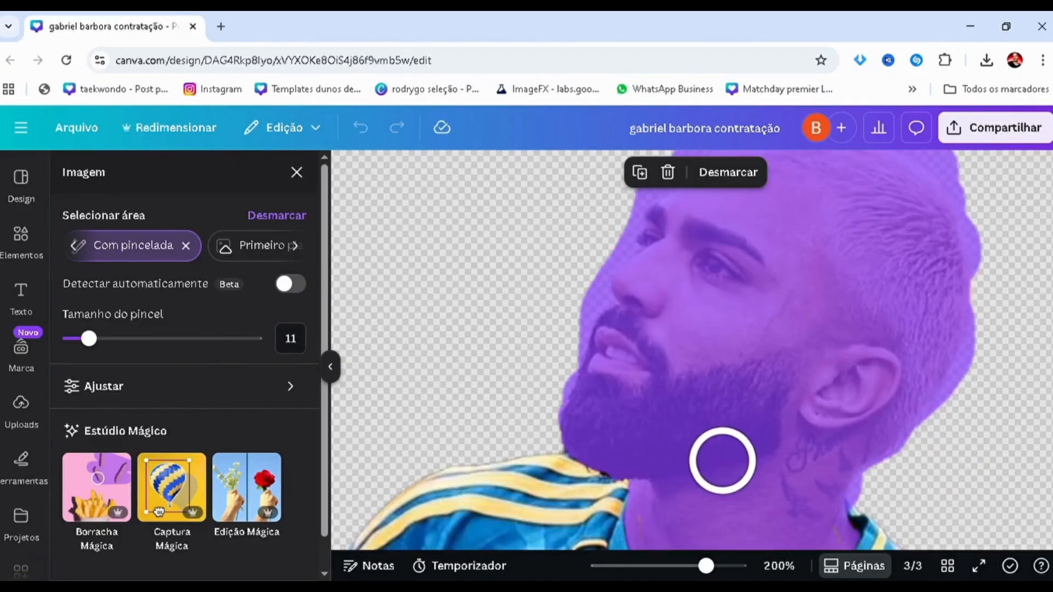
# Set the brush size to 1 and trace the selection edge along the sleeve hem with the "CICLO" print
pyautogui.moveTo(706, 566); pyautogui.dragTo(665, 566)
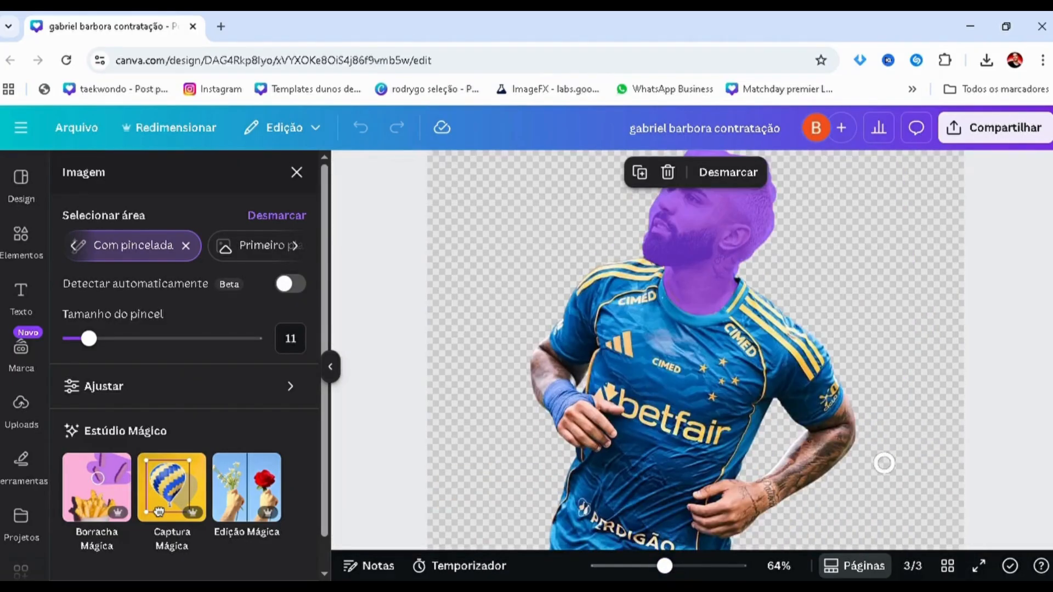
pyautogui.scroll(6, 876, 464)
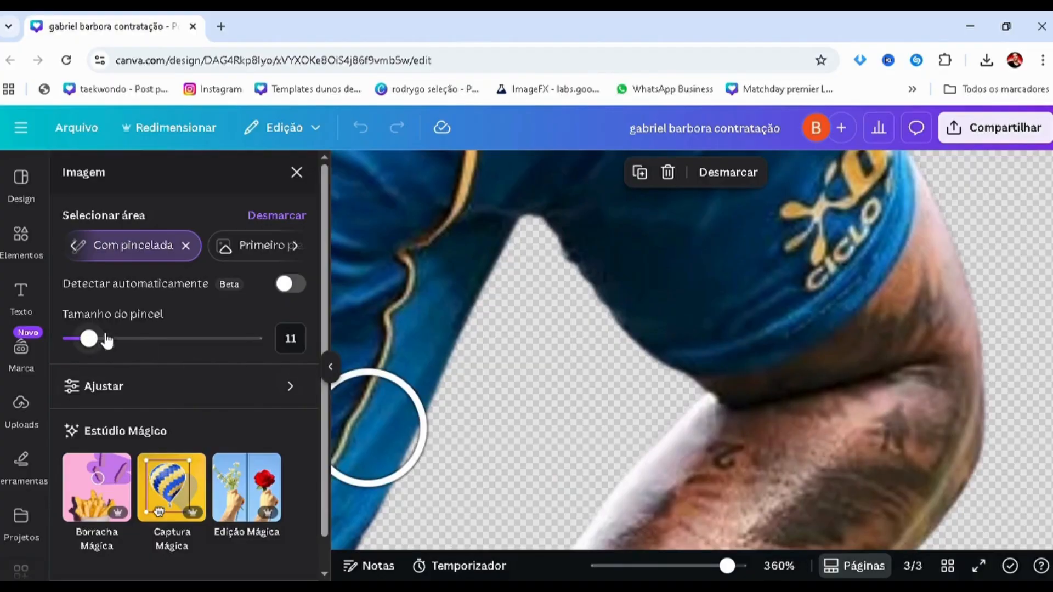
pyautogui.moveTo(94, 345); pyautogui.dragTo(66, 339)
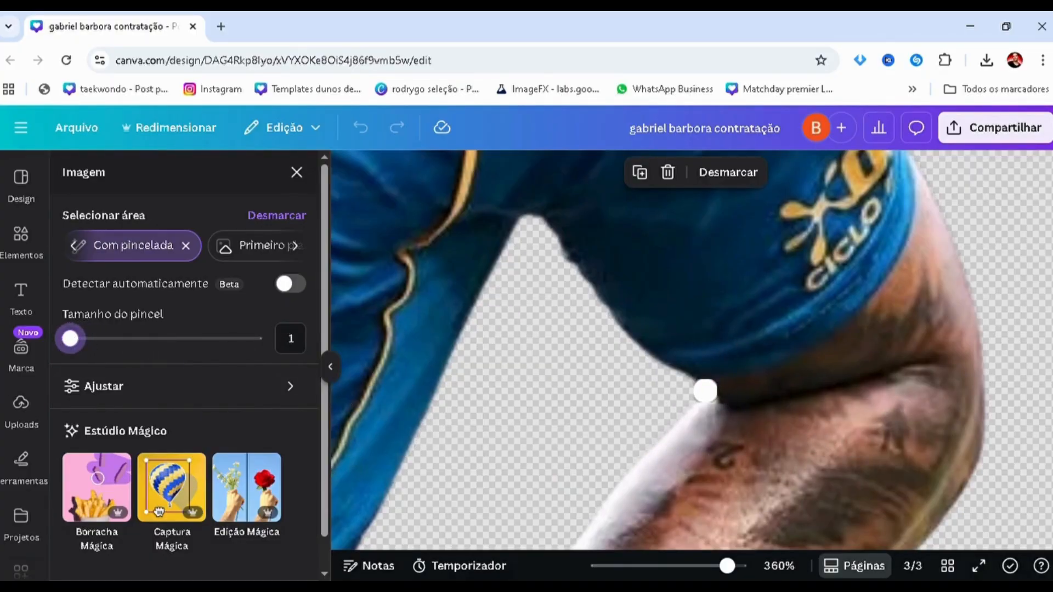
pyautogui.moveTo(701, 385); pyautogui.dragTo(769, 380)
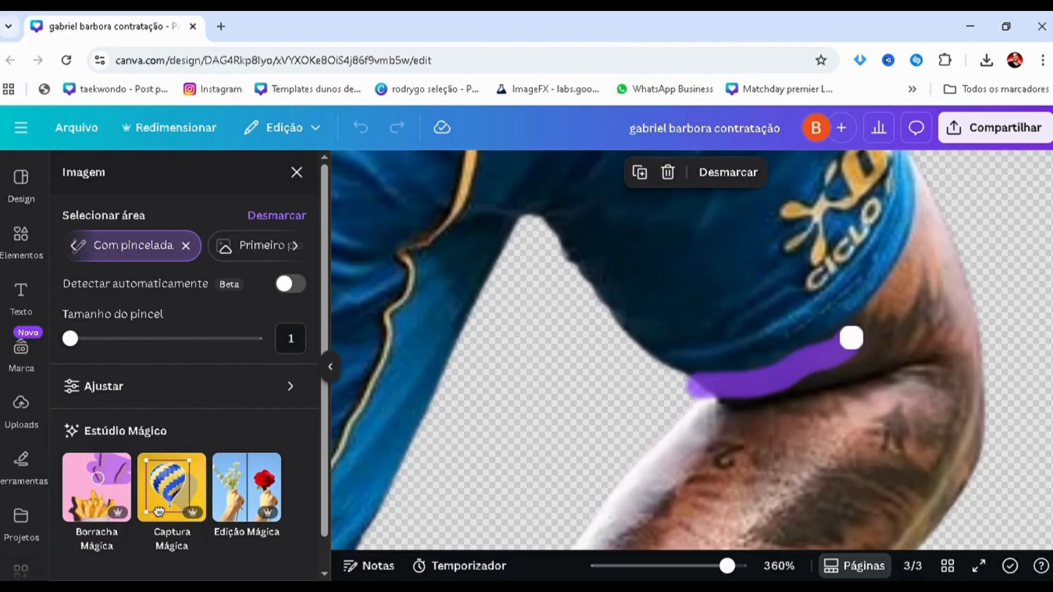
pyautogui.moveTo(899, 282)
pyautogui.mouseDown()
pyautogui.moveTo(927, 235)
pyautogui.moveTo(934, 192)
pyautogui.mouseUp()
pyautogui.scroll(1, 934, 193)
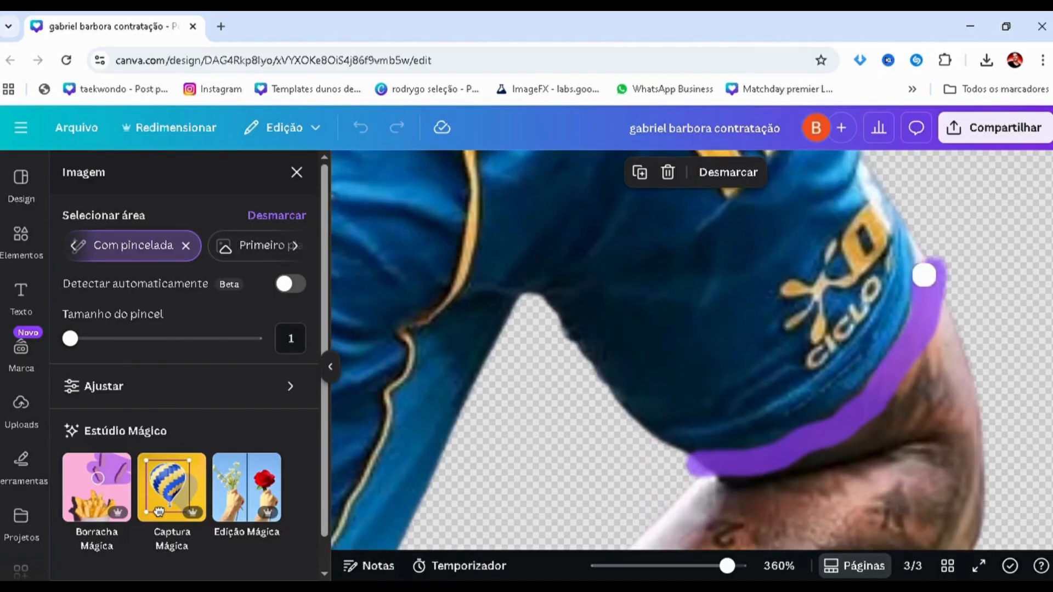
pyautogui.scroll(-1, 986, 332)
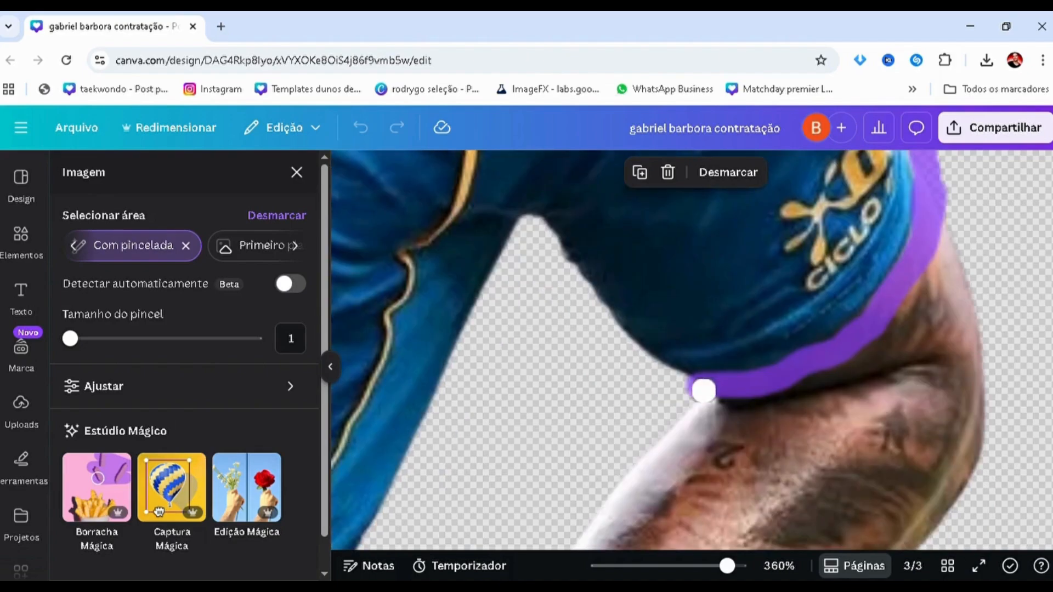
# Set the brush size to 10 and fill the selection over the tattooed arm from that sleeve down to the wrist
pyautogui.scroll(-5, 713, 412)
pyautogui.scroll(2, 741, 429)
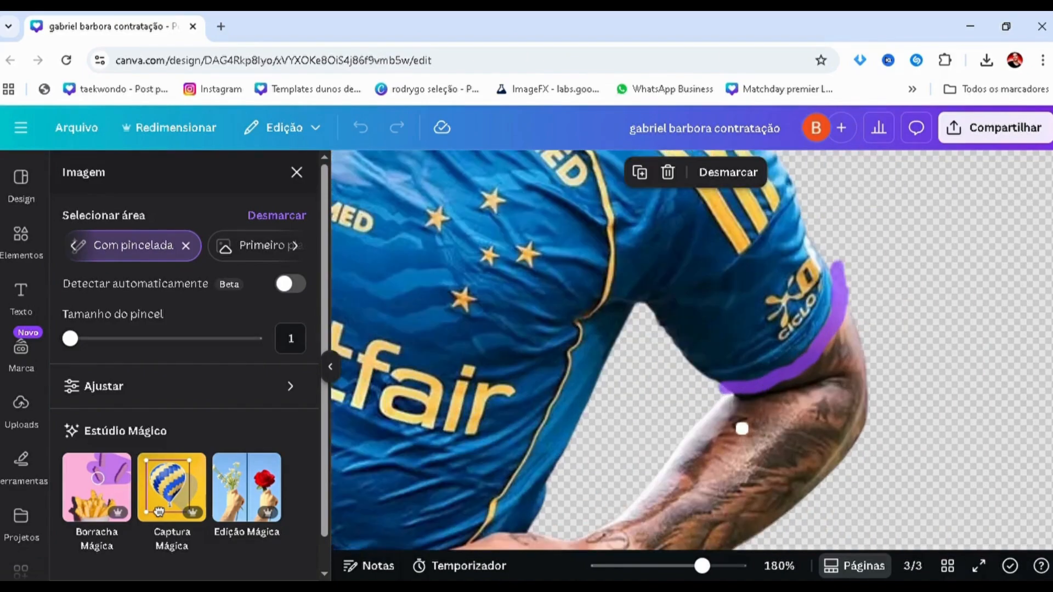
pyautogui.moveTo(72, 338); pyautogui.dragTo(86, 339)
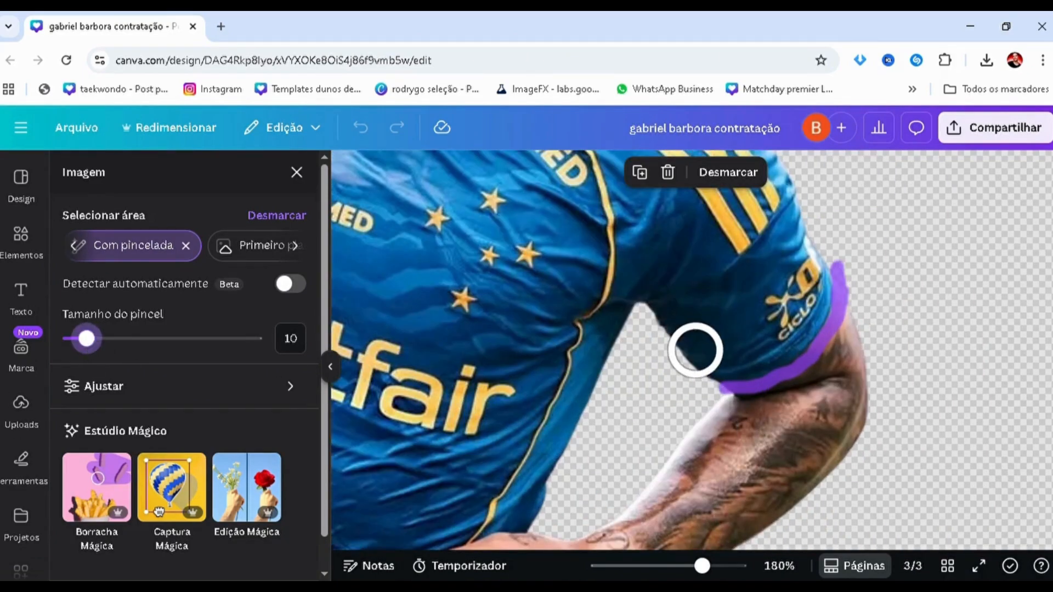
pyautogui.moveTo(741, 410)
pyautogui.mouseDown()
pyautogui.moveTo(827, 390)
pyautogui.moveTo(860, 331)
pyautogui.moveTo(794, 393)
pyautogui.moveTo(789, 466)
pyautogui.moveTo(788, 426)
pyautogui.moveTo(693, 461)
pyautogui.moveTo(778, 363)
pyautogui.moveTo(698, 360)
pyautogui.moveTo(635, 479)
pyautogui.moveTo(658, 336)
pyautogui.mouseUp()
pyautogui.scroll(-2, 788, 425)
pyautogui.scroll(-2, 736, 421)
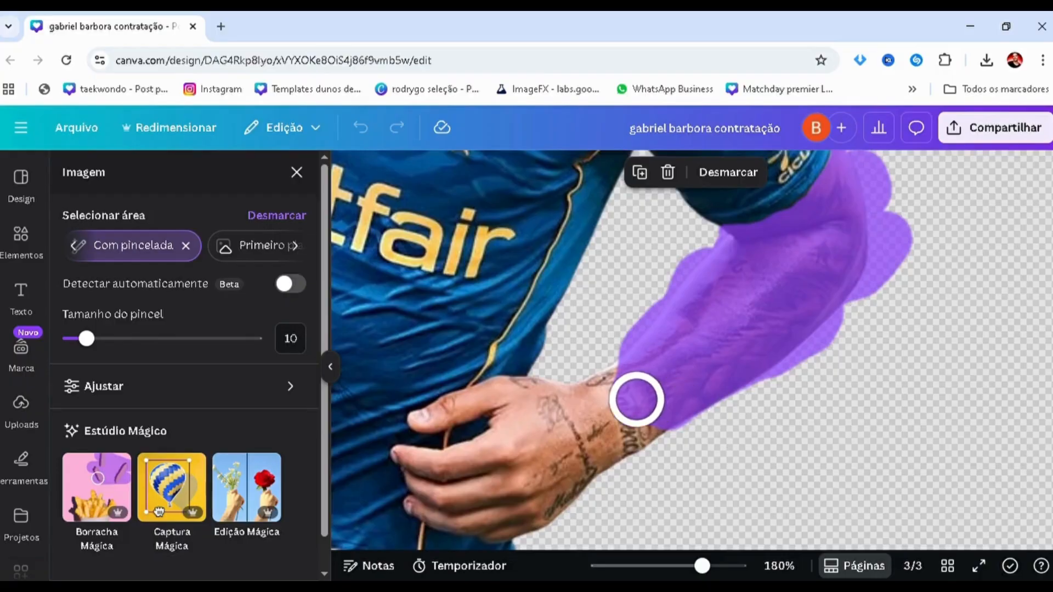
pyautogui.moveTo(634, 399)
pyautogui.mouseDown()
pyautogui.moveTo(608, 428)
pyautogui.moveTo(661, 414)
pyautogui.moveTo(625, 451)
pyautogui.moveTo(585, 464)
pyautogui.moveTo(584, 442)
pyautogui.moveTo(630, 384)
pyautogui.moveTo(611, 386)
pyautogui.moveTo(576, 425)
pyautogui.mouseUp()
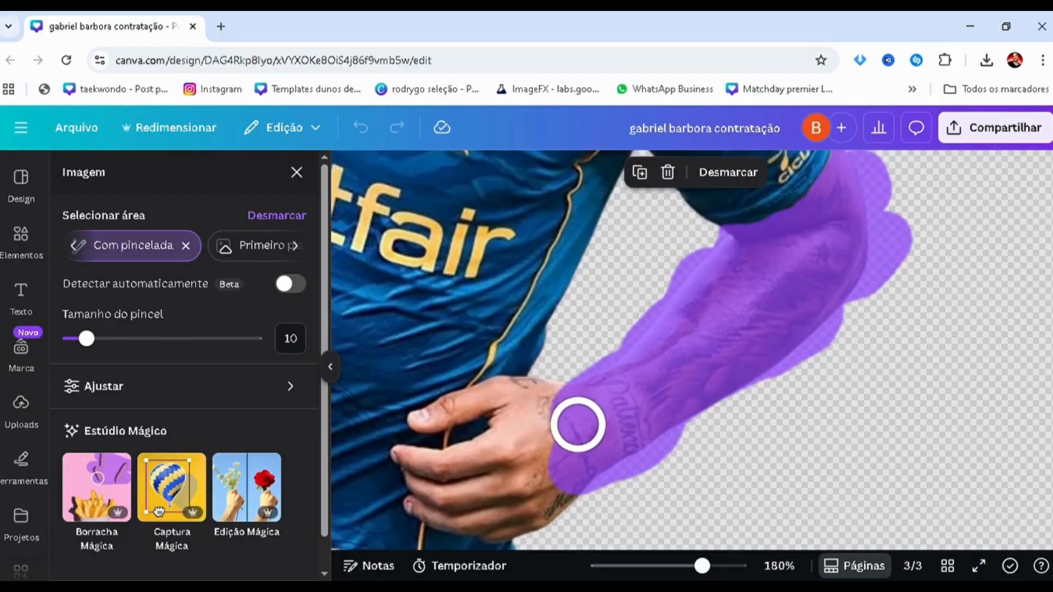
pyautogui.scroll(-4, 571, 442)
# Set the brush size to 1 and paint the selection over the thumb and upper edge of the tattooed arm's hand
pyautogui.keyDown('ctrl'); pyautogui.scroll(5, 485, 350); pyautogui.keyUp('ctrl')
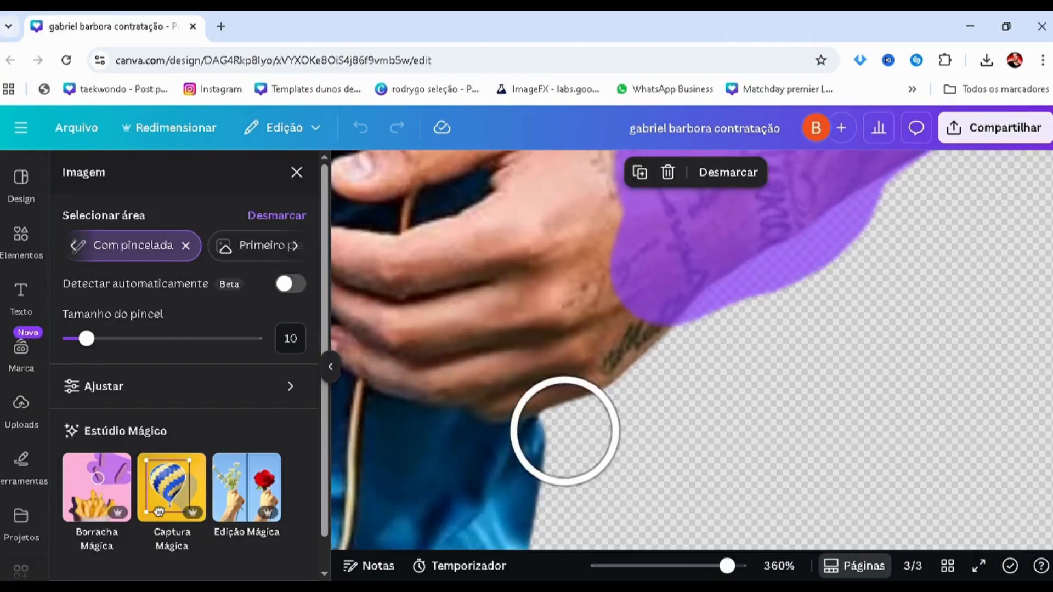
pyautogui.keyDown('ctrl'); pyautogui.scroll(-1, 549, 423); pyautogui.keyUp('ctrl')
pyautogui.keyDown('ctrl'); pyautogui.scroll(1, 438, 346); pyautogui.keyUp('ctrl')
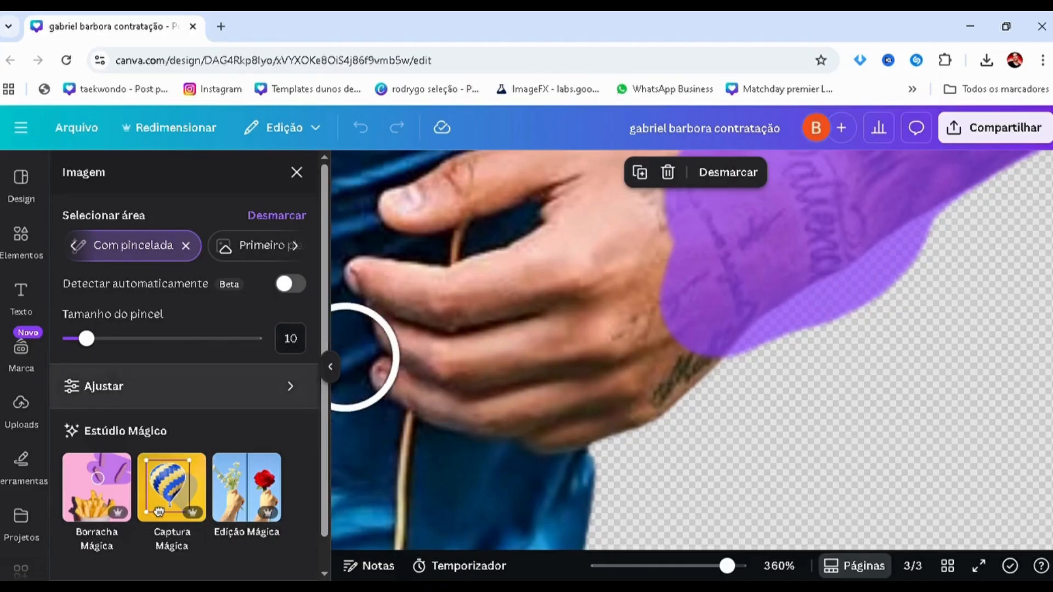
pyautogui.scroll(2, 532, 316)
pyautogui.moveTo(86, 339); pyautogui.dragTo(70, 338)
pyautogui.scroll(2, 531, 289)
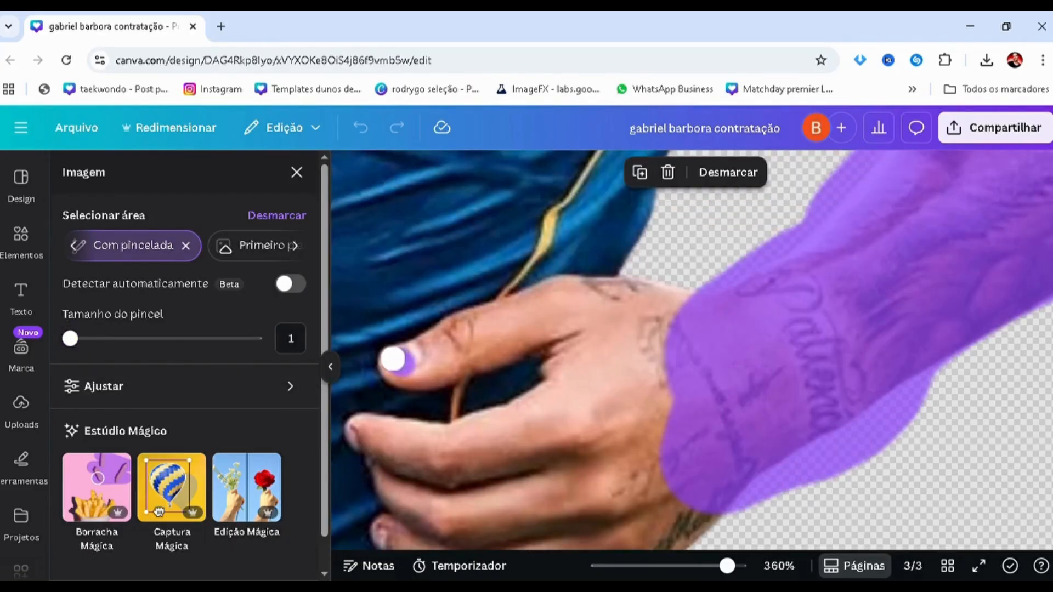
pyautogui.moveTo(400, 374)
pyautogui.mouseDown()
pyautogui.moveTo(441, 381)
pyautogui.moveTo(611, 315)
pyautogui.moveTo(578, 310)
pyautogui.moveTo(431, 351)
pyautogui.mouseUp()
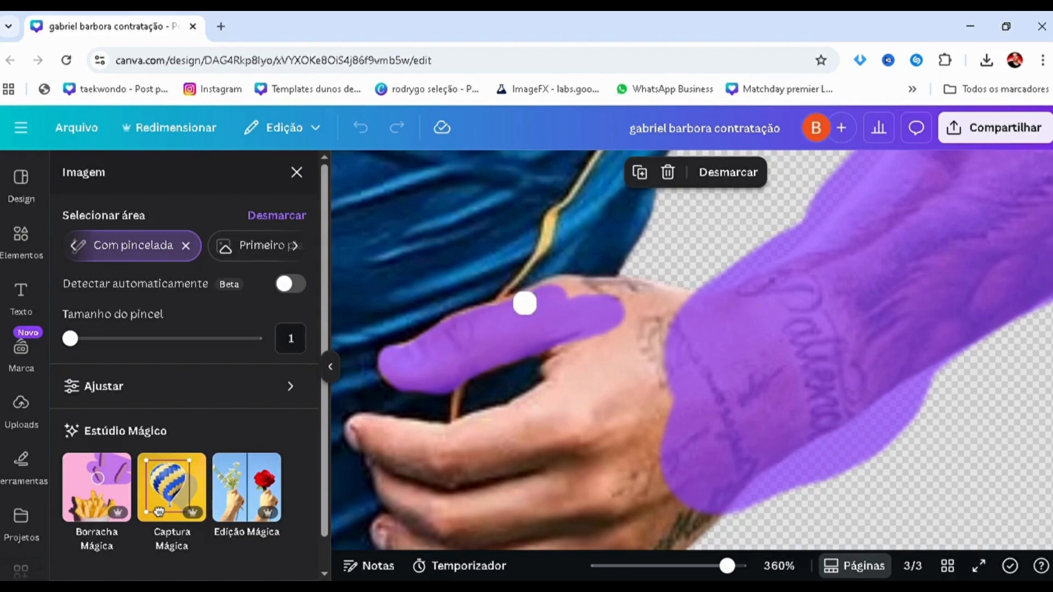
pyautogui.moveTo(586, 290)
pyautogui.mouseDown()
pyautogui.moveTo(693, 303)
pyautogui.moveTo(538, 303)
pyautogui.moveTo(607, 333)
pyautogui.moveTo(609, 395)
pyautogui.mouseUp()
# Paint the selection over the index finger and the skin joining it to the thumb with brush size 1
pyautogui.scroll(-3, 597, 406)
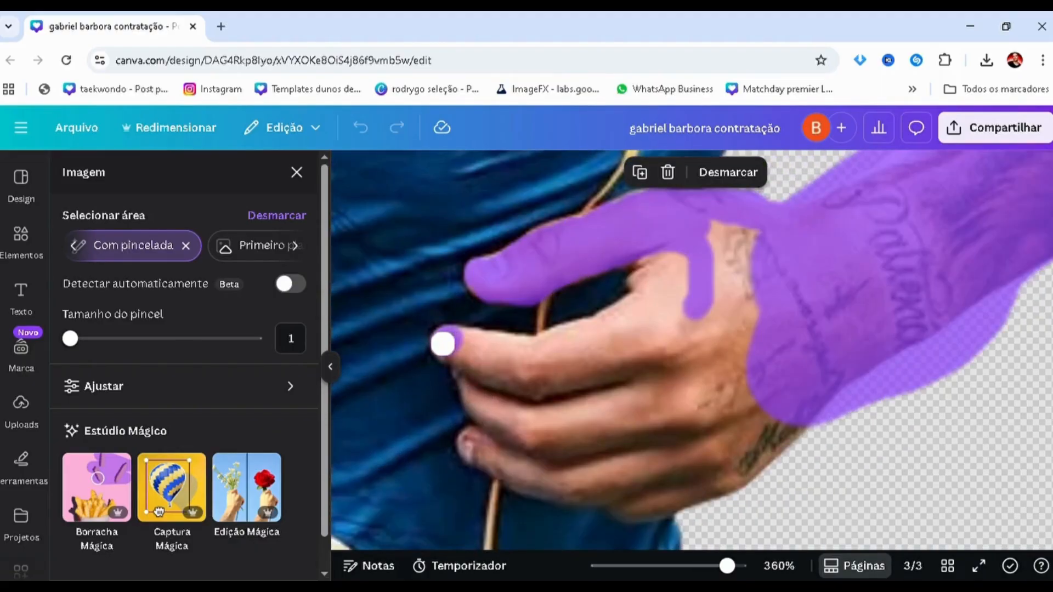
pyautogui.moveTo(481, 360)
pyautogui.mouseDown()
pyautogui.moveTo(607, 358)
pyautogui.moveTo(533, 375)
pyautogui.moveTo(485, 368)
pyautogui.moveTo(552, 389)
pyautogui.mouseUp()
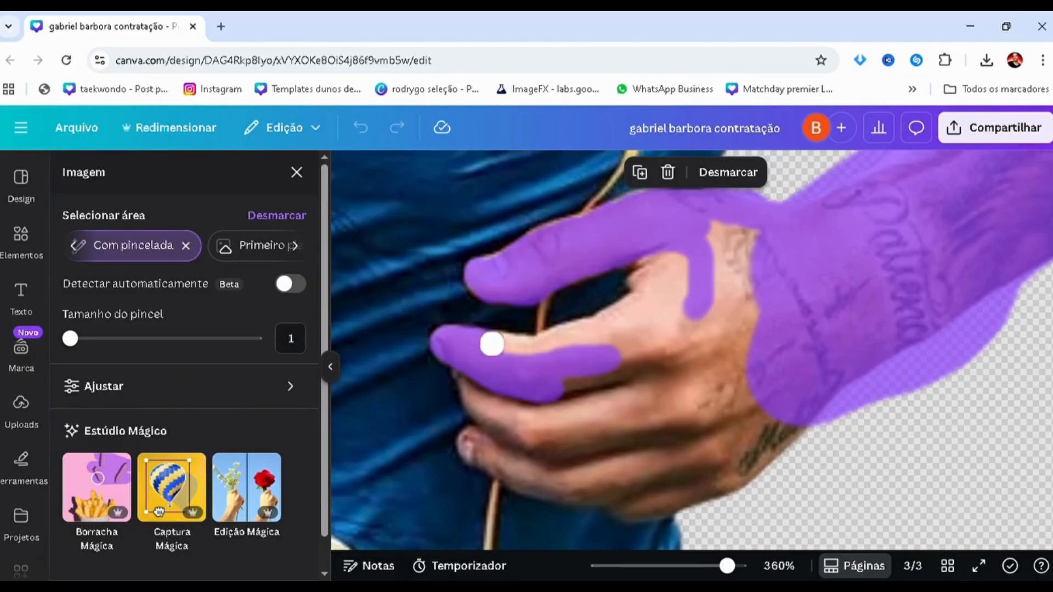
pyautogui.moveTo(542, 343)
pyautogui.mouseDown()
pyautogui.moveTo(633, 313)
pyautogui.moveTo(667, 274)
pyautogui.moveTo(670, 233)
pyautogui.moveTo(644, 294)
pyautogui.mouseUp()
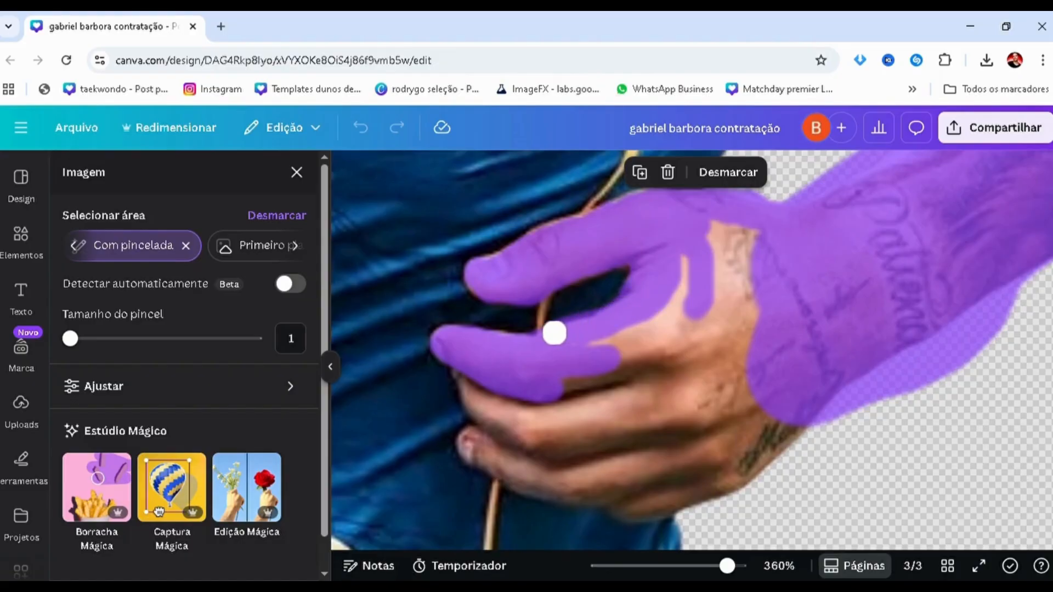
# Trace the remaining fingers and the hand's lower edge, and fill the rest of the hand with brush size 10
pyautogui.scroll(-2, 543, 350)
pyautogui.moveTo(627, 436)
pyautogui.mouseDown()
pyautogui.moveTo(659, 431)
pyautogui.moveTo(766, 371)
pyautogui.moveTo(871, 275)
pyautogui.mouseUp()
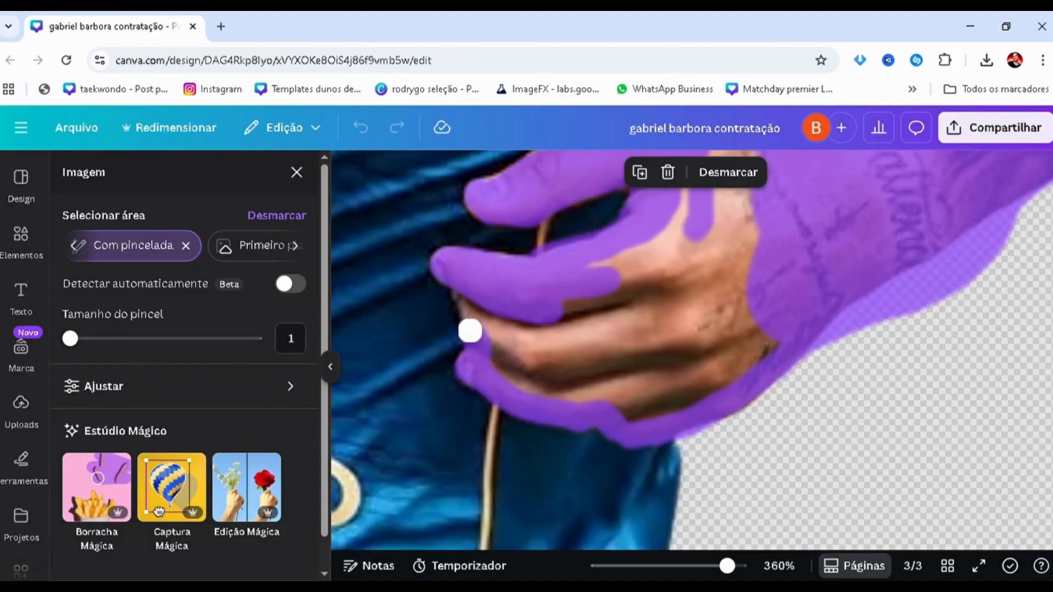
pyautogui.moveTo(468, 294)
pyautogui.mouseDown()
pyautogui.moveTo(556, 335)
pyautogui.moveTo(593, 334)
pyautogui.mouseUp()
pyautogui.scroll(2, 593, 334)
pyautogui.moveTo(128, 340); pyautogui.dragTo(86, 339)
pyautogui.moveTo(513, 403)
pyautogui.mouseDown()
pyautogui.moveTo(604, 427)
pyautogui.moveTo(601, 436)
pyautogui.moveTo(581, 433)
pyautogui.moveTo(670, 440)
pyautogui.moveTo(658, 449)
pyautogui.moveTo(639, 452)
pyautogui.moveTo(692, 413)
pyautogui.moveTo(764, 387)
pyautogui.moveTo(728, 414)
pyautogui.moveTo(705, 403)
pyautogui.moveTo(697, 424)
pyautogui.moveTo(658, 359)
pyautogui.moveTo(612, 361)
pyautogui.moveTo(688, 363)
pyautogui.moveTo(696, 381)
pyautogui.moveTo(739, 355)
pyautogui.moveTo(730, 337)
pyautogui.moveTo(645, 430)
pyautogui.mouseUp()
pyautogui.scroll(1, 675, 365)
pyautogui.scroll(-5, 644, 429)
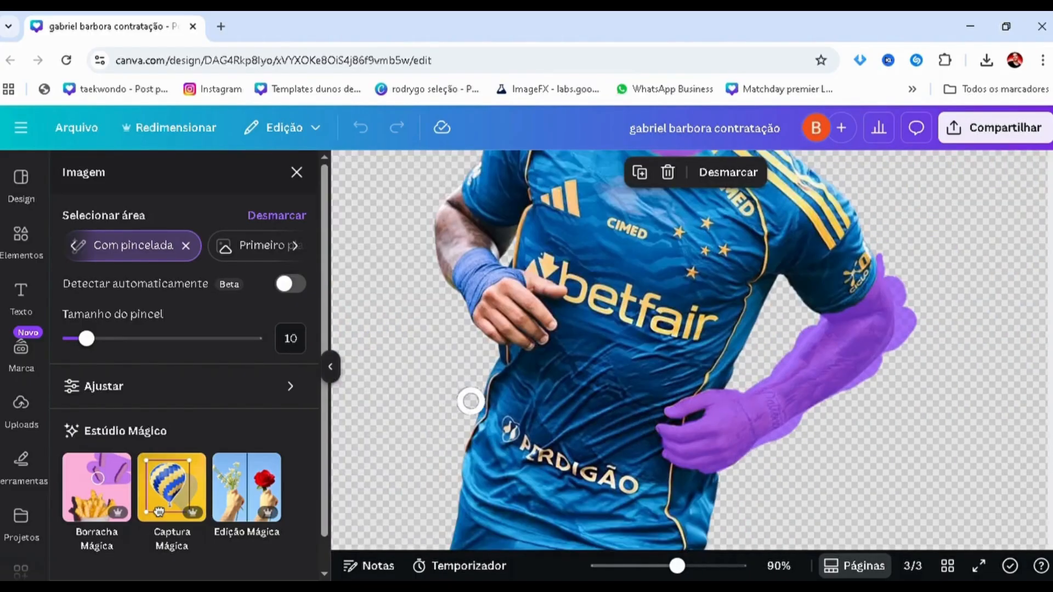
# Set the brush size to 1 and trace the selection edge along the sleeve hem above the arm with the blue wristband
pyautogui.scroll(6, 439, 274)
pyautogui.scroll(1, 423, 324)
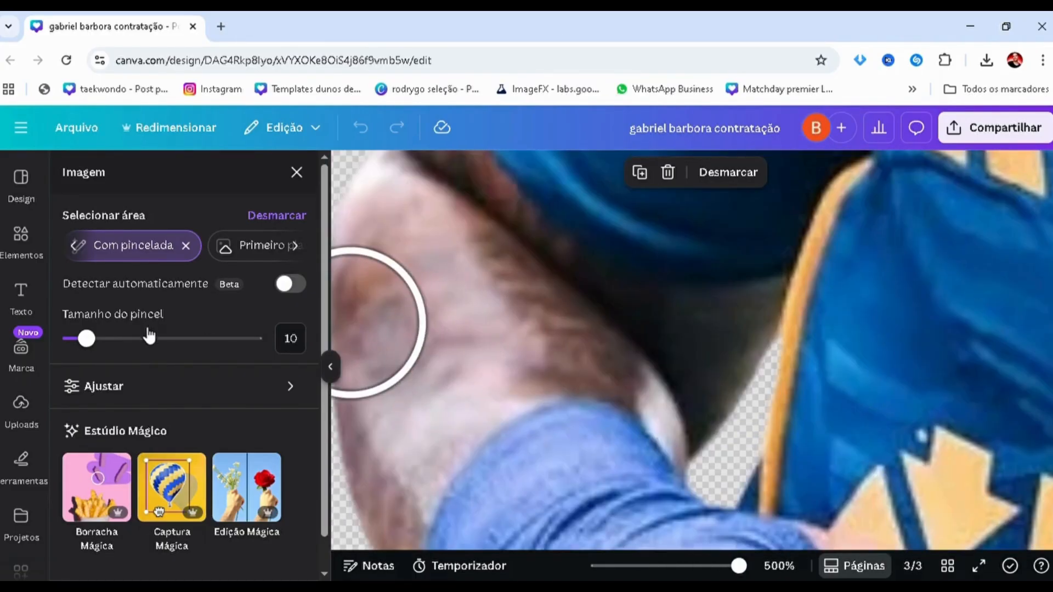
pyautogui.moveTo(86, 339); pyautogui.dragTo(71, 338)
pyautogui.scroll(3, 646, 357)
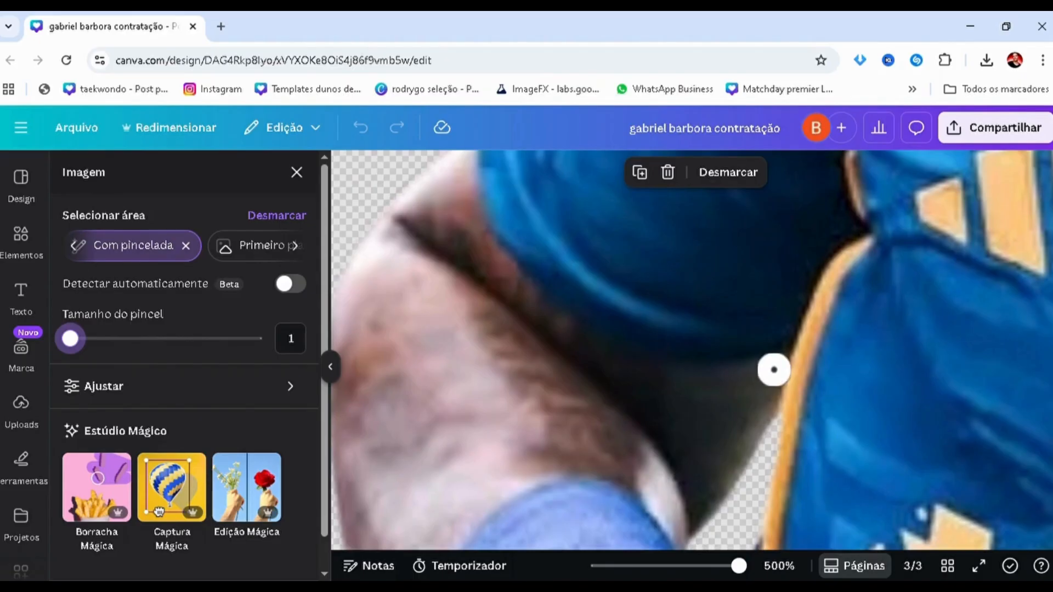
pyautogui.moveTo(773, 369)
pyautogui.mouseDown()
pyautogui.moveTo(710, 378)
pyautogui.moveTo(642, 369)
pyautogui.moveTo(524, 335)
pyautogui.mouseUp()
pyautogui.scroll(2, 522, 333)
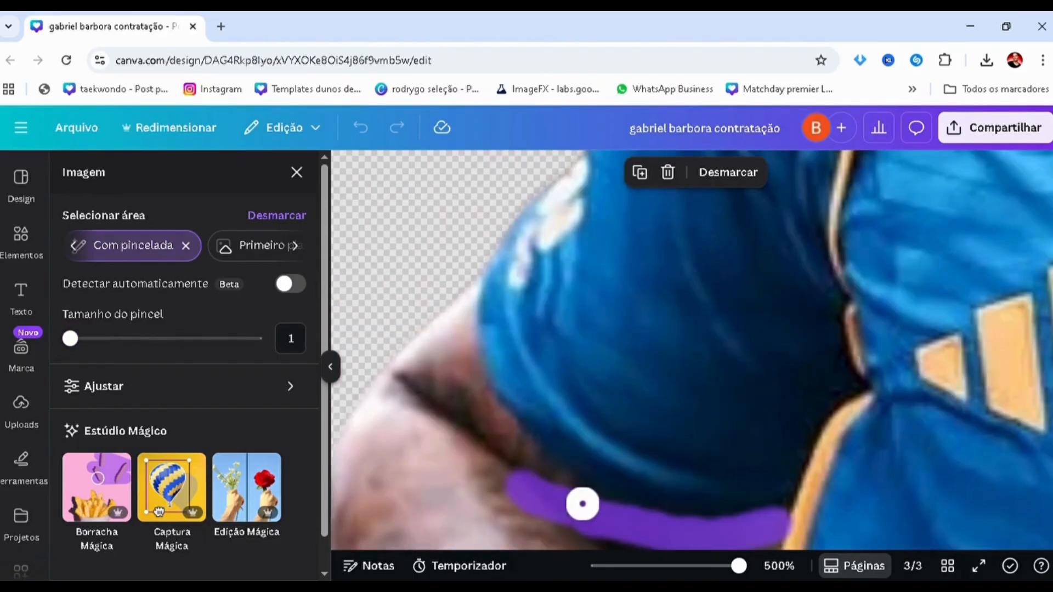
pyautogui.moveTo(523, 454)
pyautogui.mouseDown()
pyautogui.moveTo(467, 374)
pyautogui.moveTo(468, 276)
pyautogui.mouseUp()
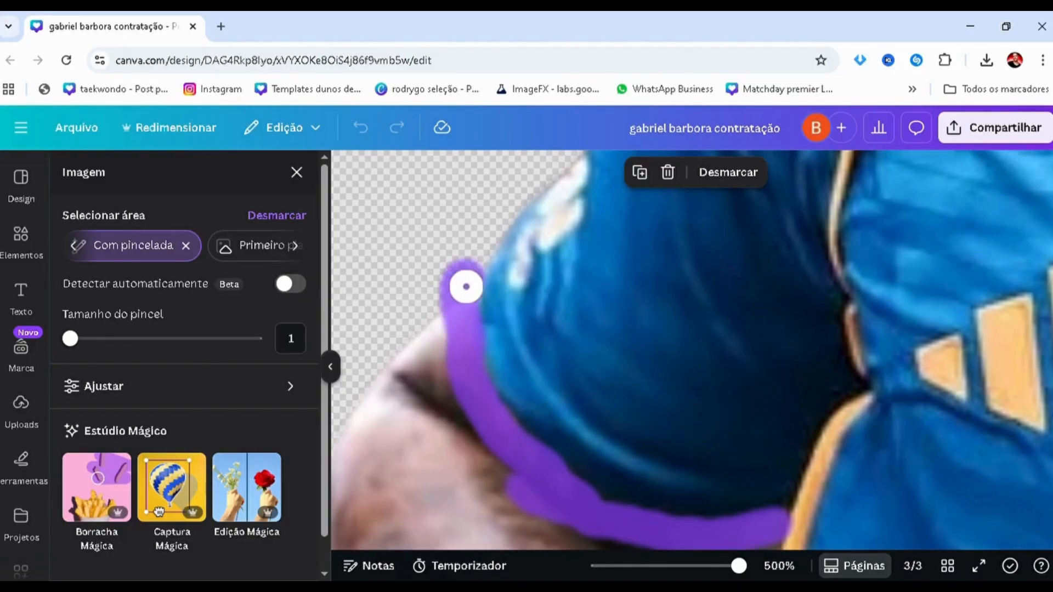
pyautogui.scroll(-2, 461, 381)
pyautogui.scroll(-2, 747, 433)
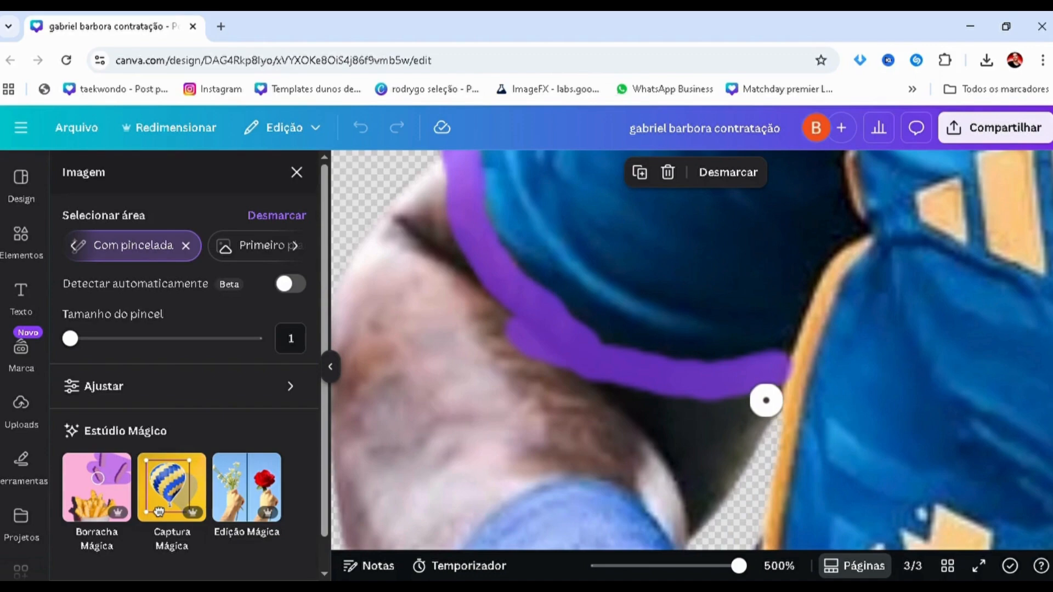
# Trace the selection edge along the forearm's inner side and the blue wristband's upper rim with brush size 1
pyautogui.moveTo(766, 401)
pyautogui.mouseDown()
pyautogui.moveTo(708, 477)
pyautogui.moveTo(682, 533)
pyautogui.mouseUp()
pyautogui.scroll(-2, 693, 492)
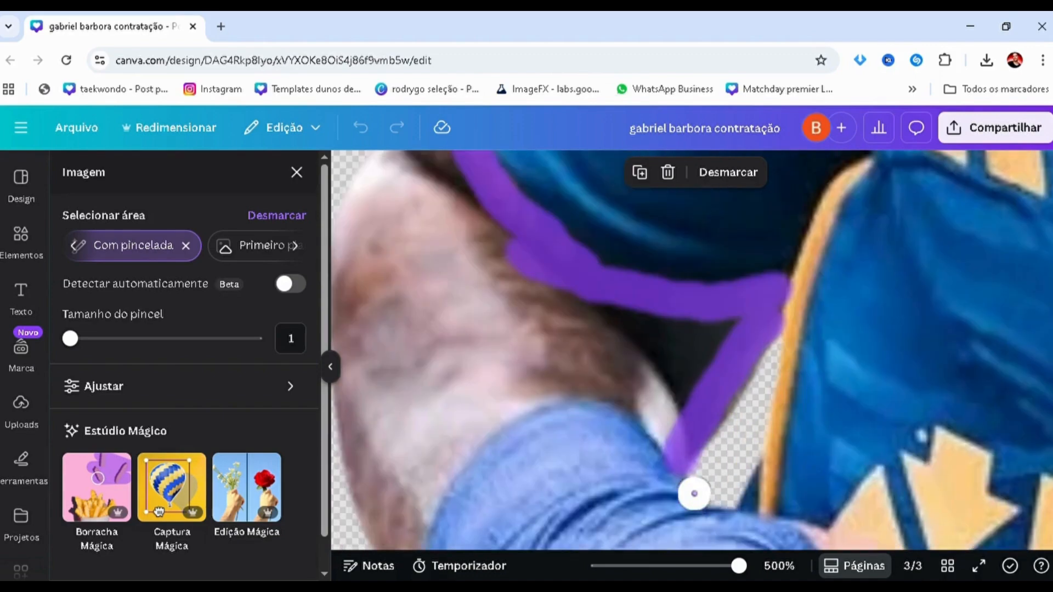
pyautogui.moveTo(685, 445)
pyautogui.mouseDown()
pyautogui.moveTo(617, 380)
pyautogui.moveTo(564, 367)
pyautogui.moveTo(501, 414)
pyautogui.mouseUp()
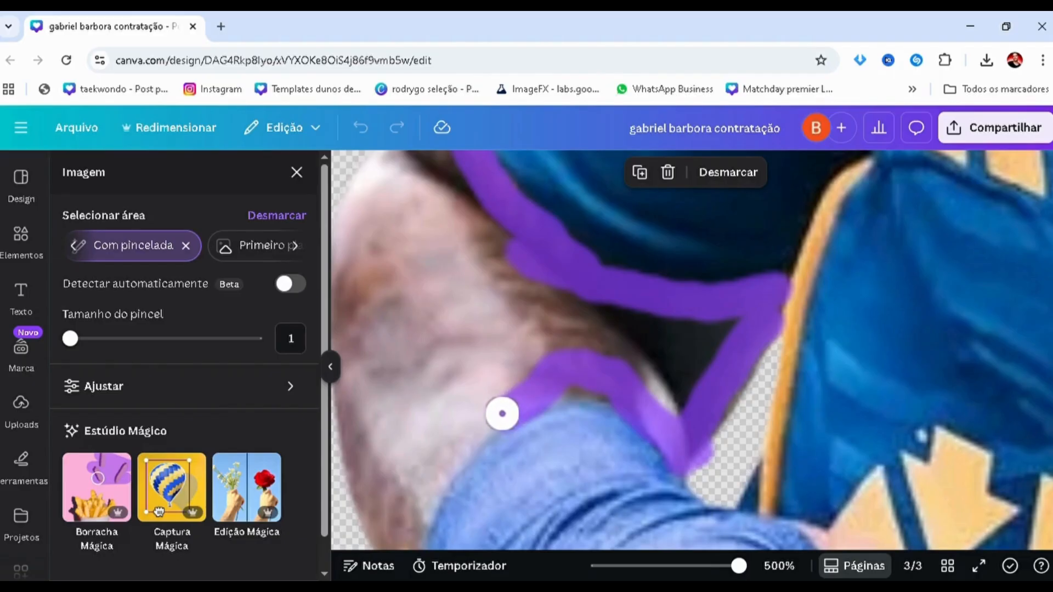
pyautogui.scroll(-2, 487, 415)
pyautogui.scroll(1, 419, 437)
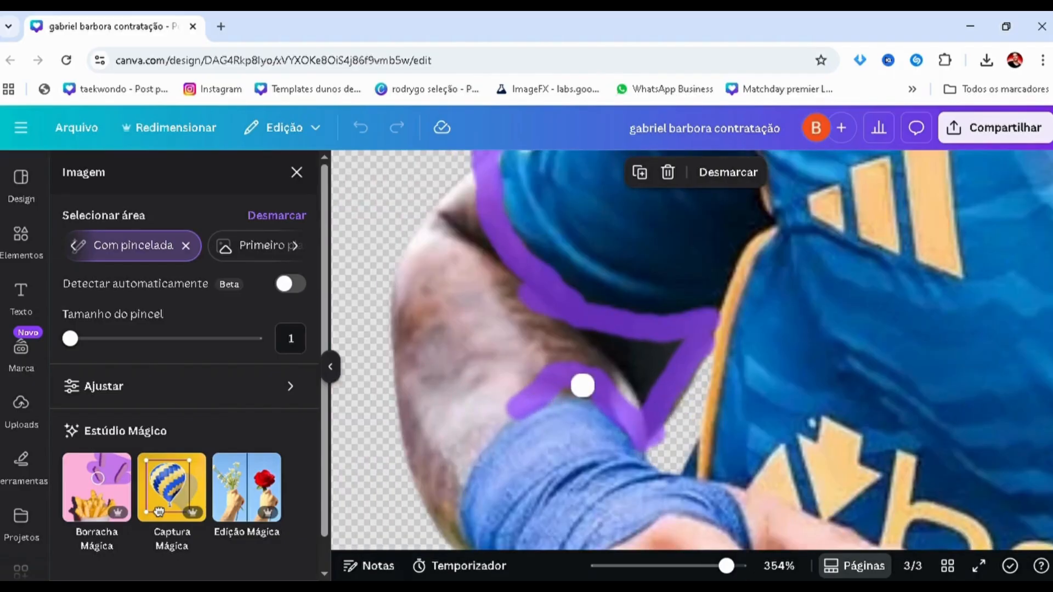
pyautogui.scroll(-2, 478, 404)
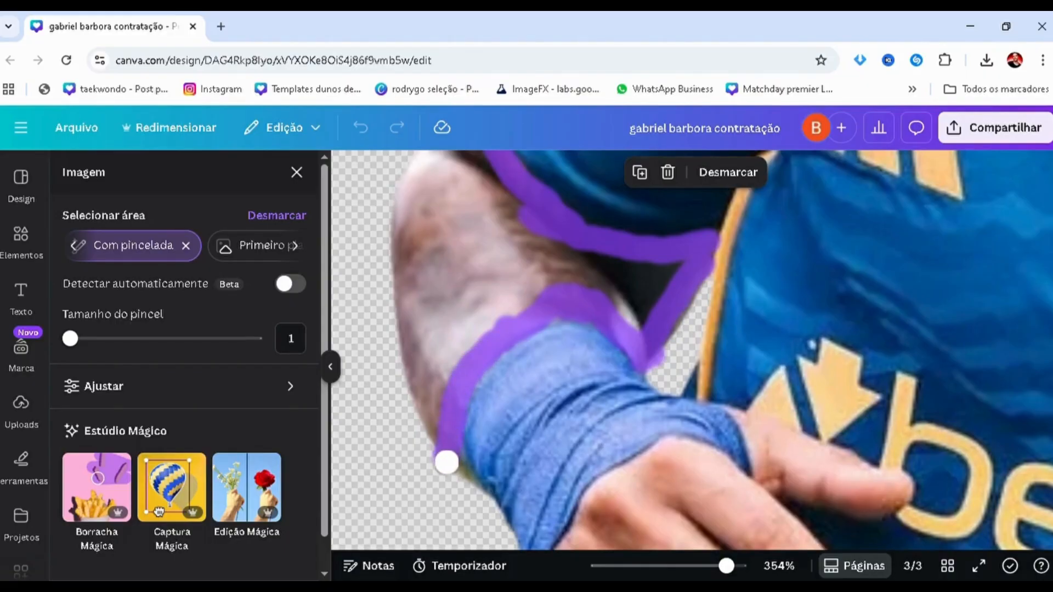
pyautogui.scroll(2, 461, 492)
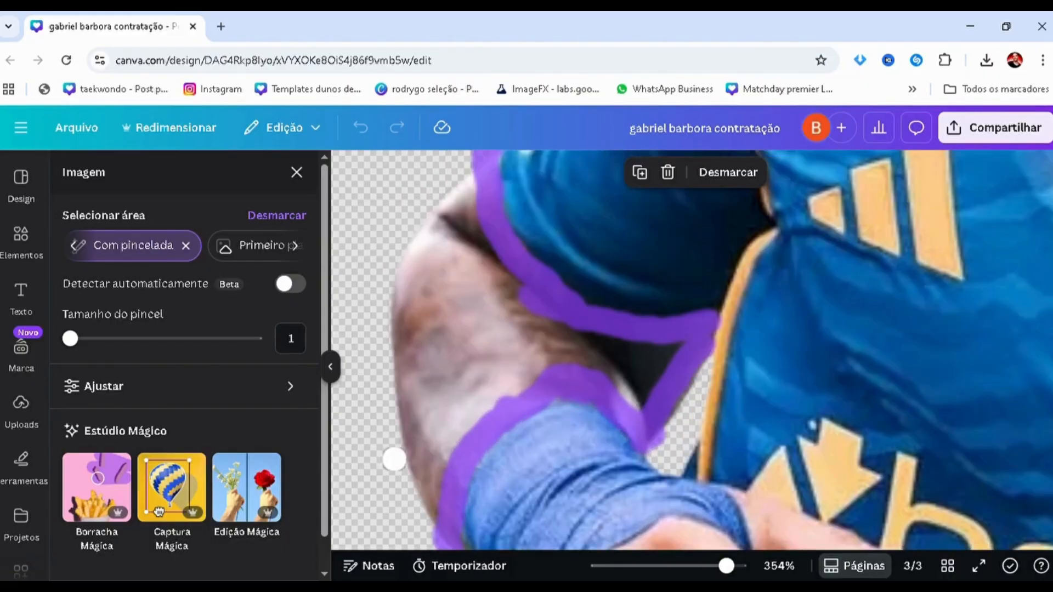
# Set the brush size to 8 and fill the selection over the forearm between the sleeve and the blue wristband
pyautogui.scroll(-3, 394, 460)
pyautogui.moveTo(70, 338); pyautogui.dragTo(90, 349)
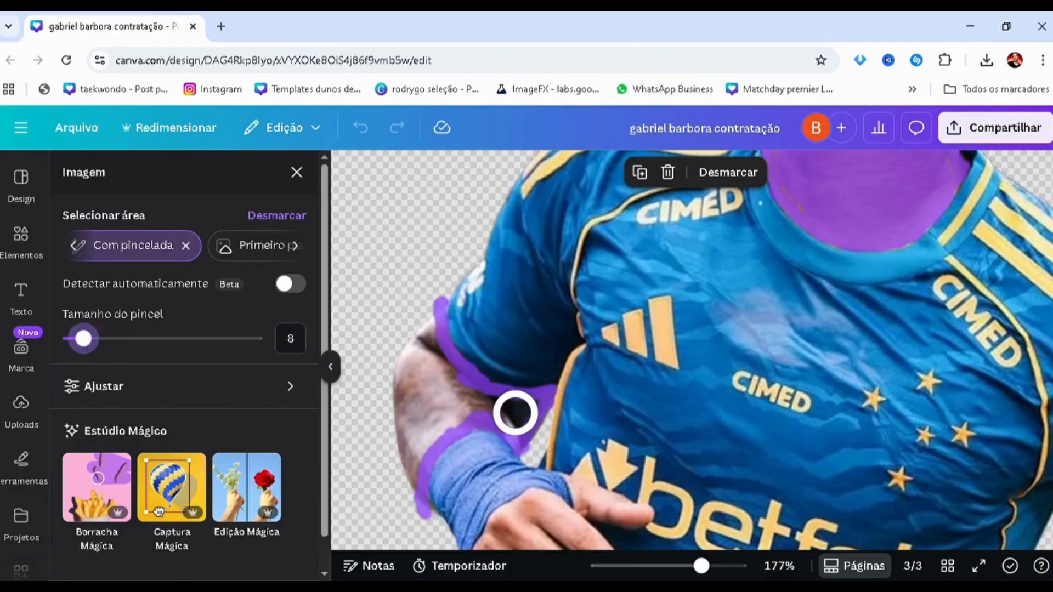
pyautogui.moveTo(516, 413)
pyautogui.mouseDown()
pyautogui.moveTo(482, 402)
pyautogui.moveTo(524, 407)
pyautogui.moveTo(456, 404)
pyautogui.moveTo(432, 418)
pyautogui.moveTo(410, 466)
pyautogui.moveTo(394, 361)
pyautogui.moveTo(405, 338)
pyautogui.moveTo(438, 381)
pyautogui.moveTo(421, 327)
pyautogui.mouseUp()
pyautogui.scroll(3, 421, 327)
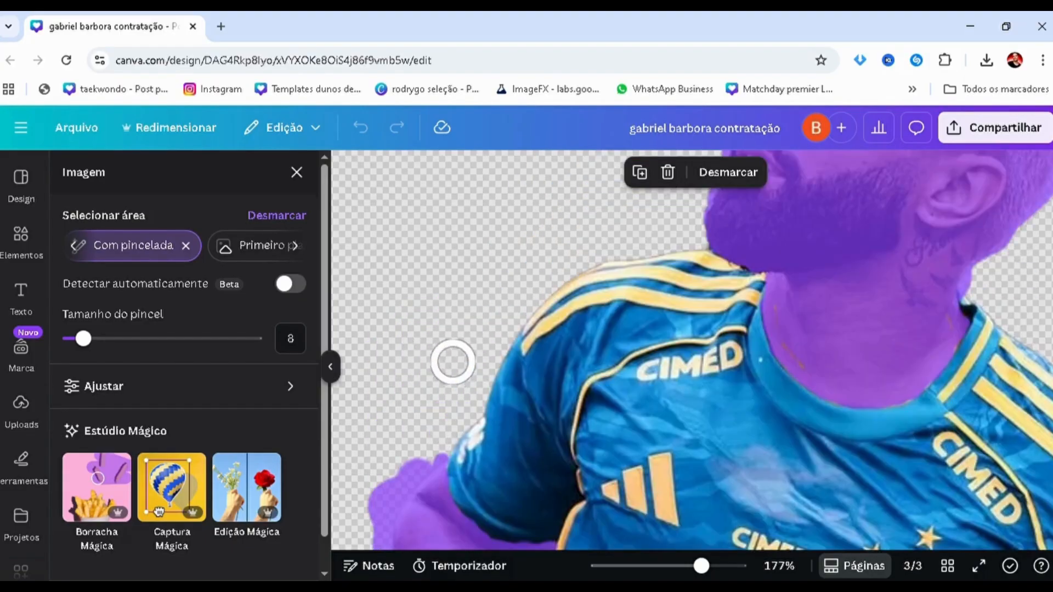
# Set the brush size to 3 and paint the selection over the thumb of the hand with the wristband
pyautogui.scroll(-2, 564, 388)
pyautogui.scroll(-5, 559, 388)
pyautogui.scroll(5, 527, 470)
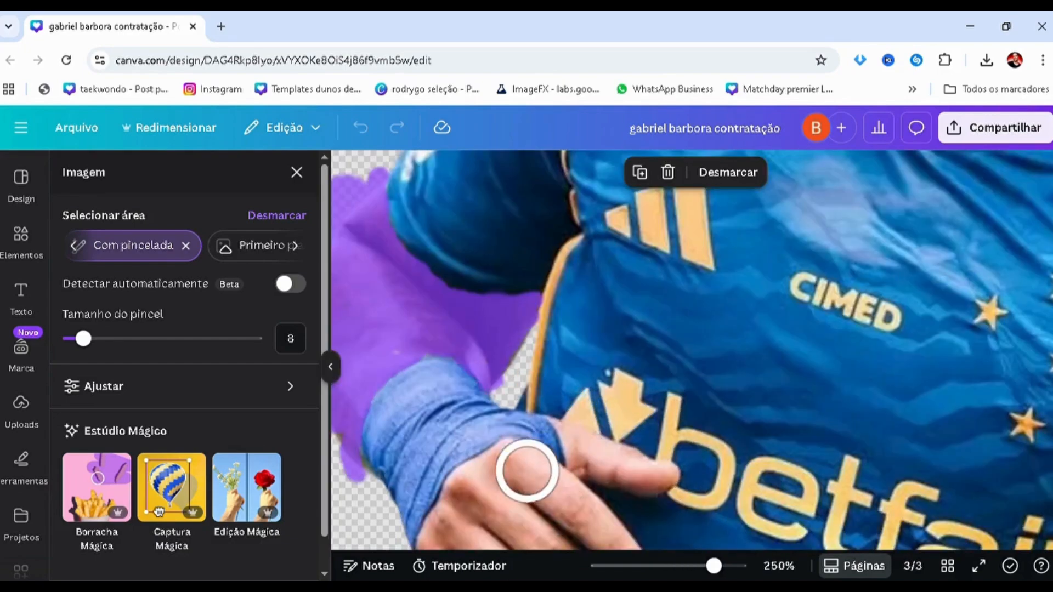
pyautogui.scroll(5, 527, 470)
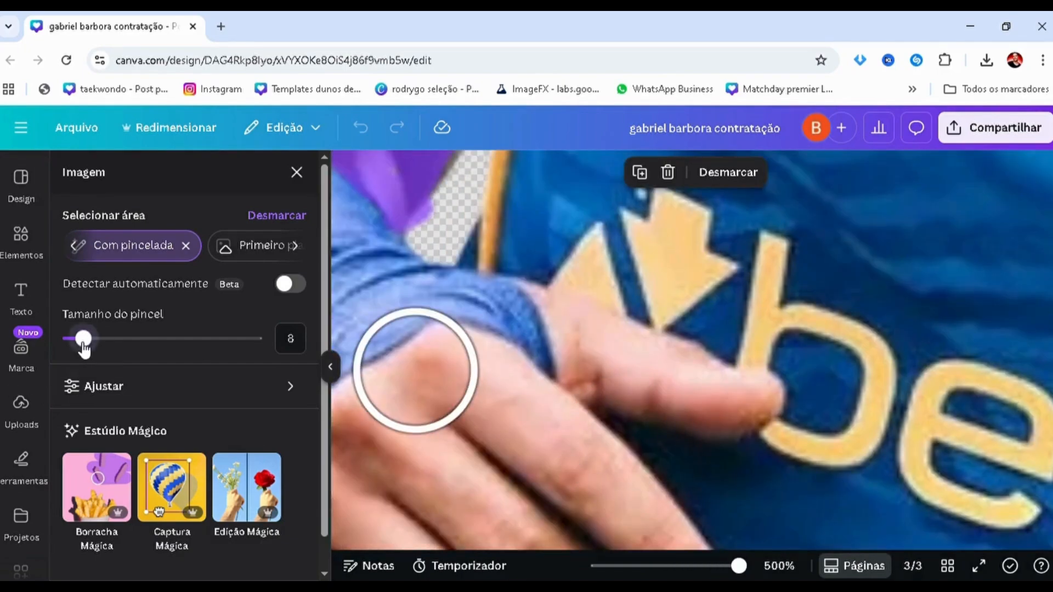
pyautogui.moveTo(83, 349); pyautogui.dragTo(75, 341)
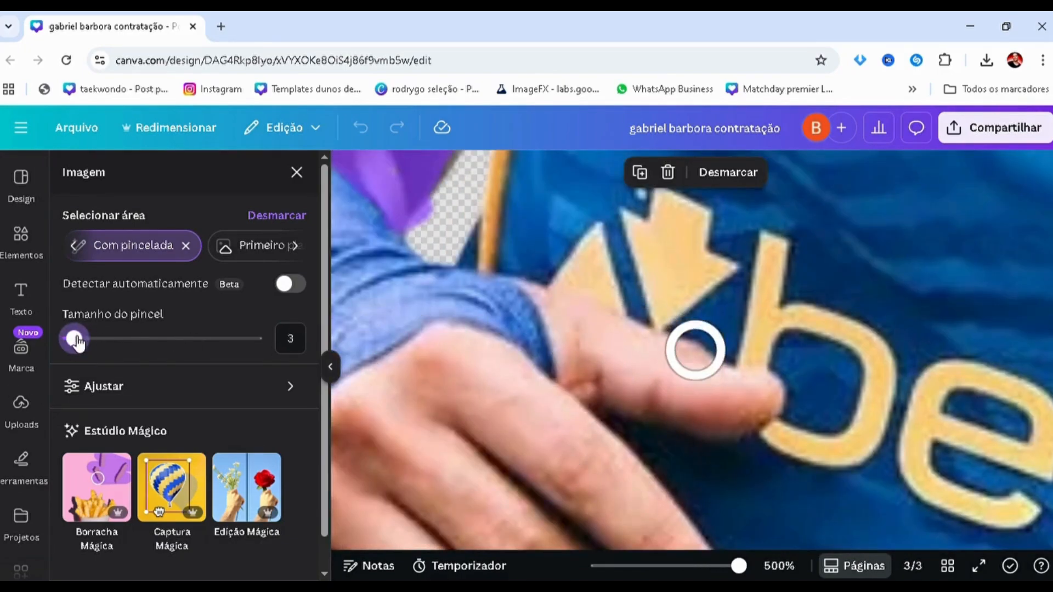
pyautogui.moveTo(618, 369)
pyautogui.mouseDown()
pyautogui.moveTo(732, 403)
pyautogui.moveTo(759, 397)
pyautogui.moveTo(720, 401)
pyautogui.moveTo(685, 372)
pyautogui.moveTo(609, 343)
pyautogui.mouseUp()
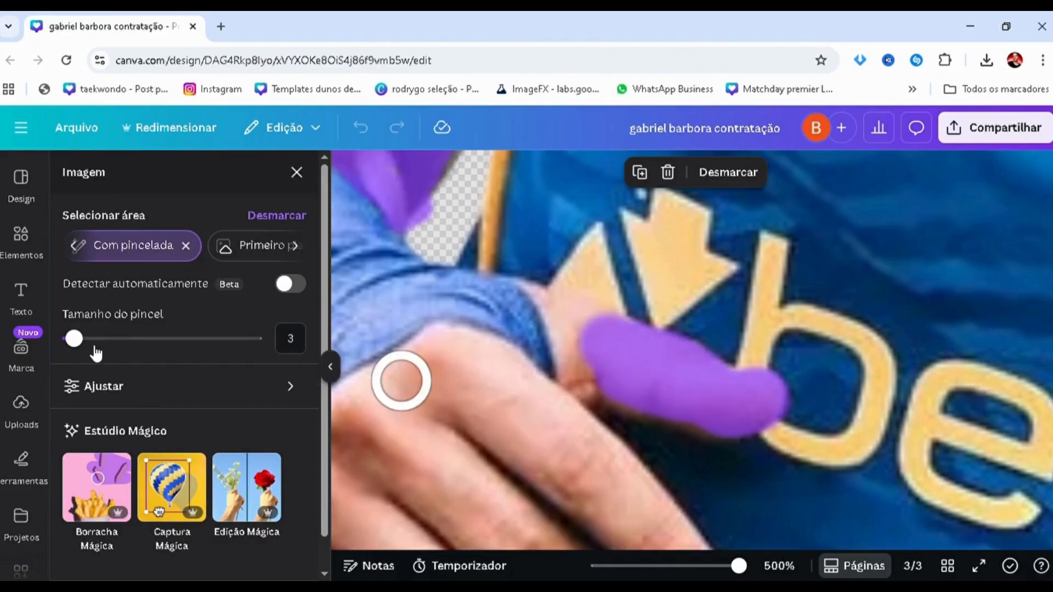
# Set the brush size to 1 and extend the selection over the thumb's lower edge and its base beside the wristband
pyautogui.moveTo(74, 339); pyautogui.dragTo(67, 339)
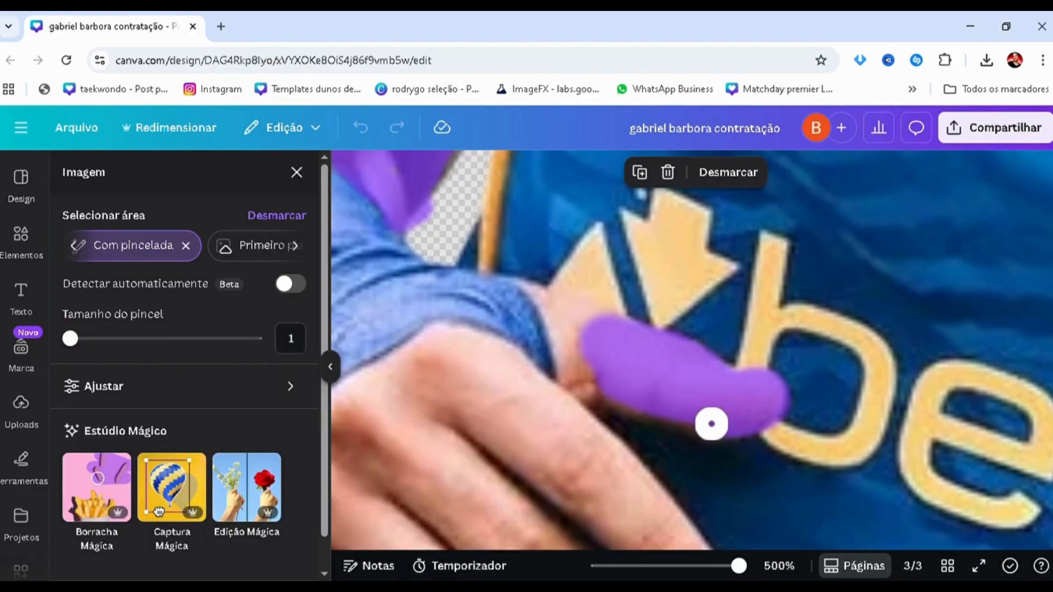
pyautogui.moveTo(712, 424); pyautogui.dragTo(573, 372)
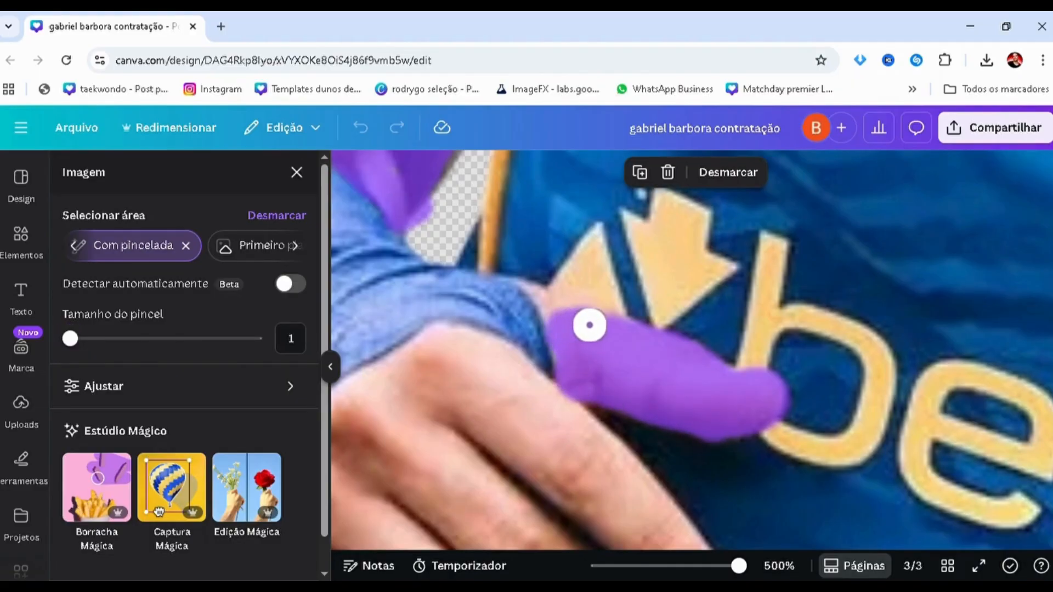
pyautogui.moveTo(590, 325); pyautogui.dragTo(573, 317)
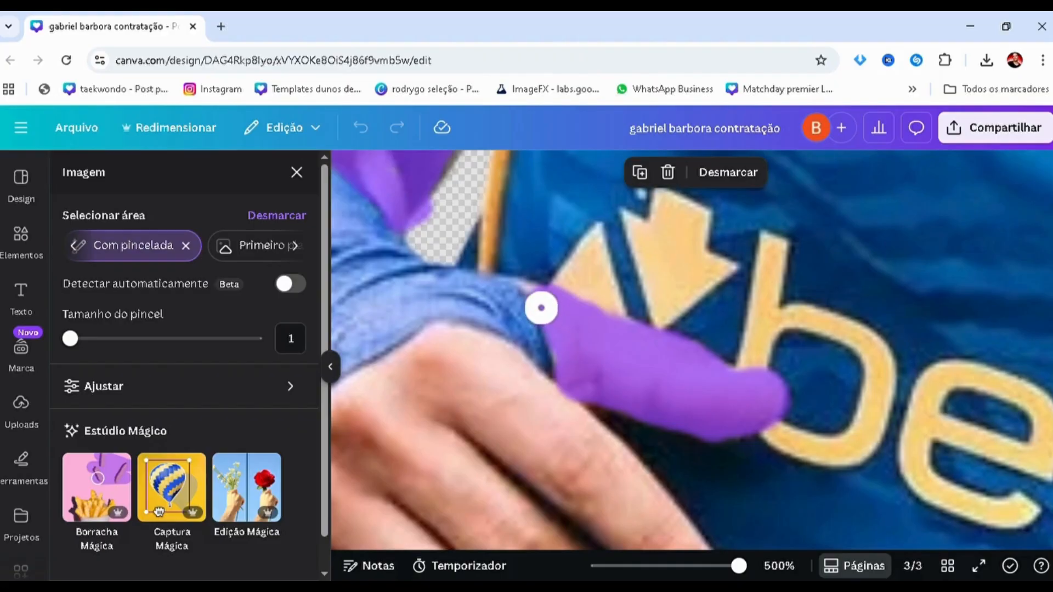
# Paint the selection over the index finger of the wristband hand with brush size 1
pyautogui.scroll(-1, 549, 370)
pyautogui.scroll(-1, 521, 382)
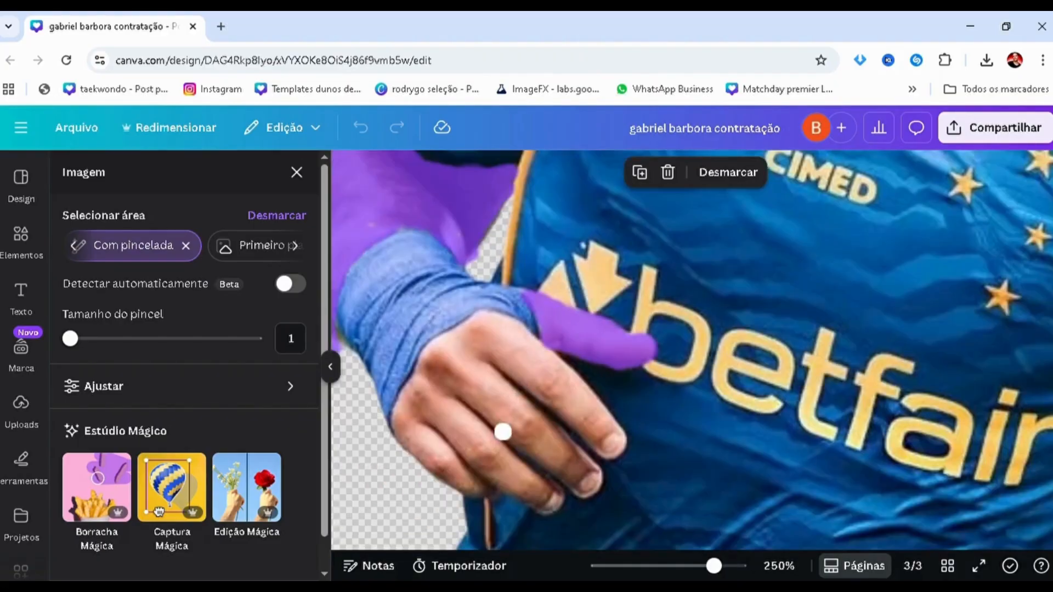
pyautogui.scroll(1, 502, 432)
pyautogui.moveTo(711, 462)
pyautogui.mouseDown()
pyautogui.moveTo(731, 441)
pyautogui.moveTo(684, 393)
pyautogui.moveTo(564, 293)
pyautogui.moveTo(646, 406)
pyautogui.moveTo(697, 449)
pyautogui.moveTo(549, 305)
pyautogui.moveTo(651, 353)
pyautogui.moveTo(707, 415)
pyautogui.moveTo(565, 263)
pyautogui.moveTo(631, 320)
pyautogui.moveTo(679, 395)
pyautogui.mouseUp()
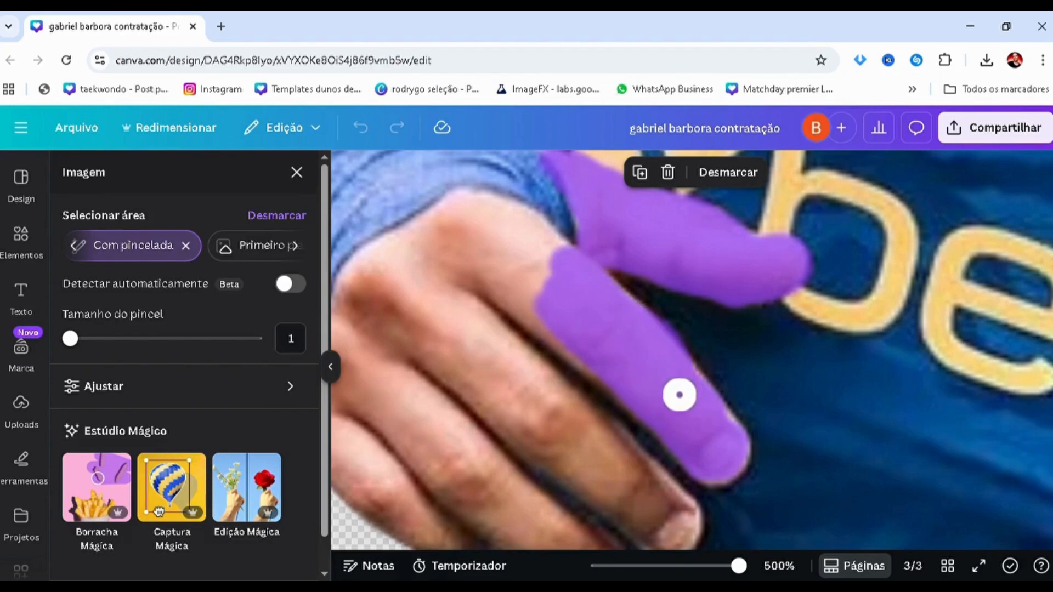
# Paint the selection over the middle finger's tip and along its edge up to the knuckle, and start the ring fingertip
pyautogui.scroll(-3, 658, 420)
pyautogui.scroll(-2, 565, 434)
pyautogui.scroll(5, 592, 485)
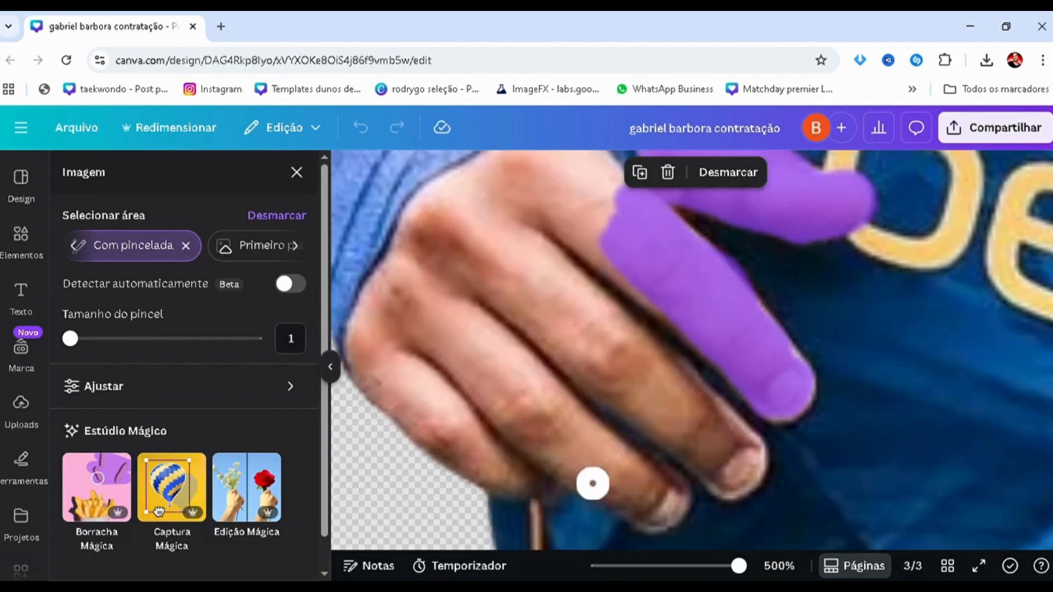
pyautogui.scroll(-2, 621, 470)
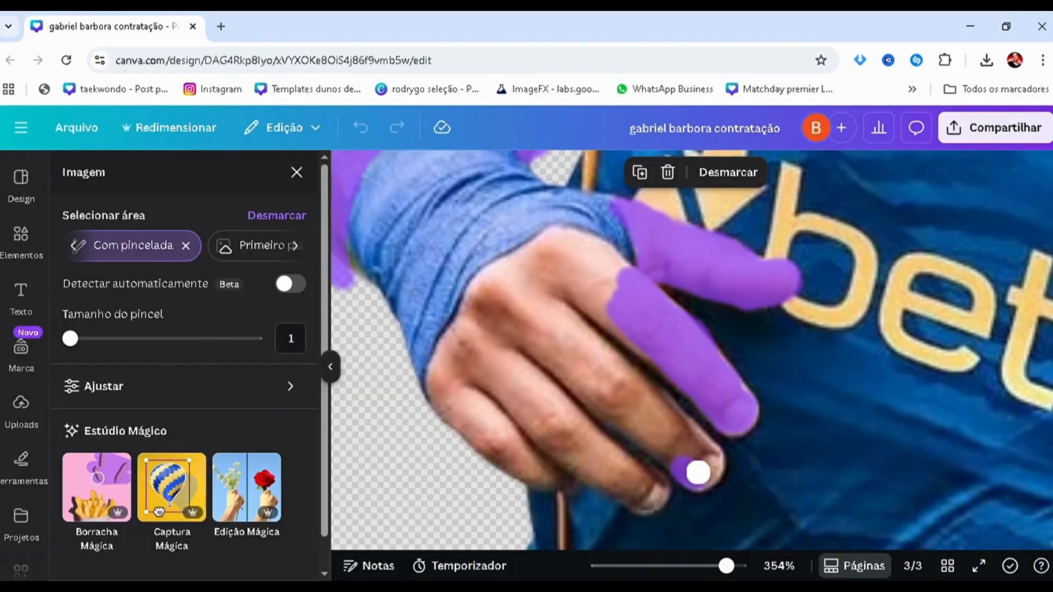
pyautogui.moveTo(700, 453); pyautogui.dragTo(637, 400)
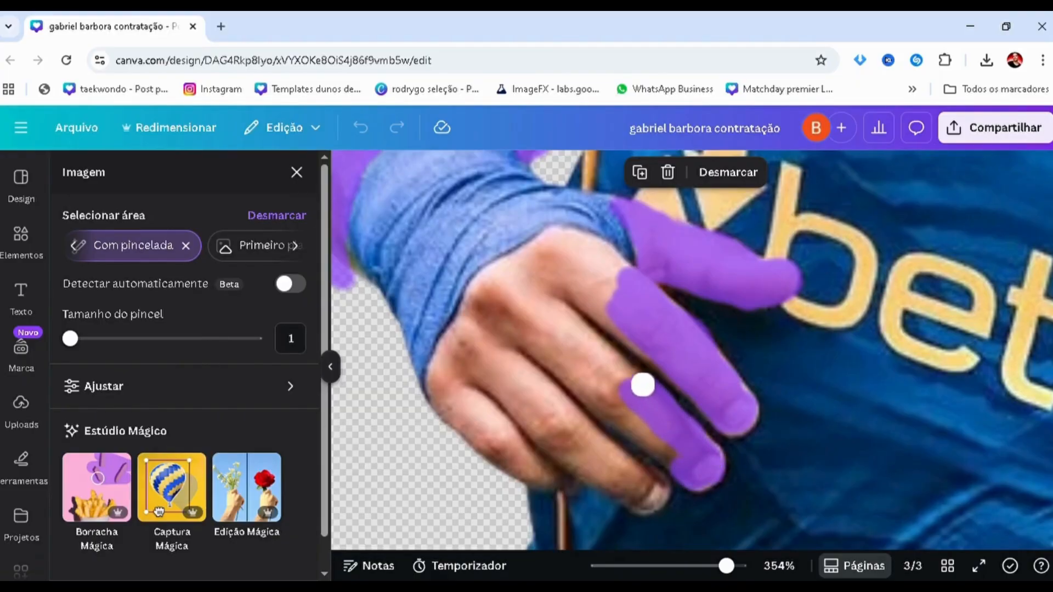
pyautogui.moveTo(642, 385); pyautogui.dragTo(602, 334)
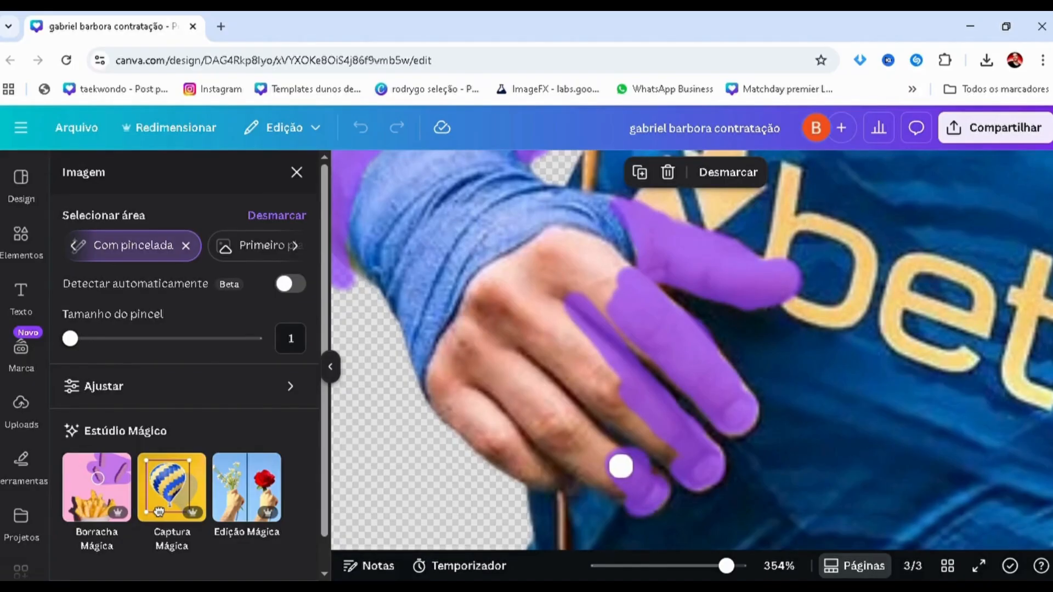
# Trace the selection along the ring finger, the hand's outer edge and the skin bordering the wristband's lower rim
pyautogui.moveTo(621, 467); pyautogui.dragTo(493, 359)
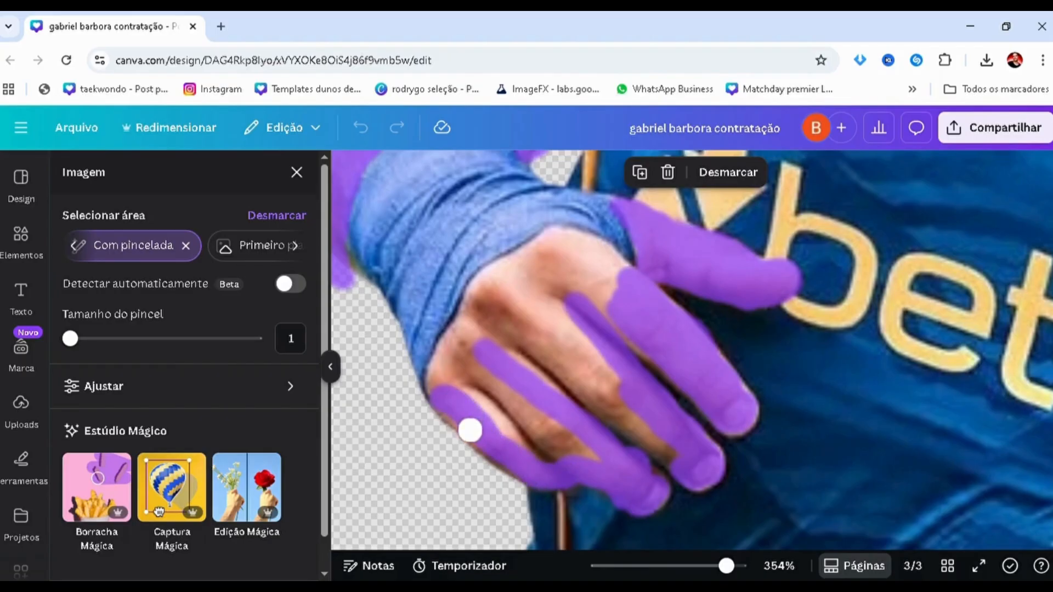
pyautogui.moveTo(441, 365); pyautogui.dragTo(466, 328)
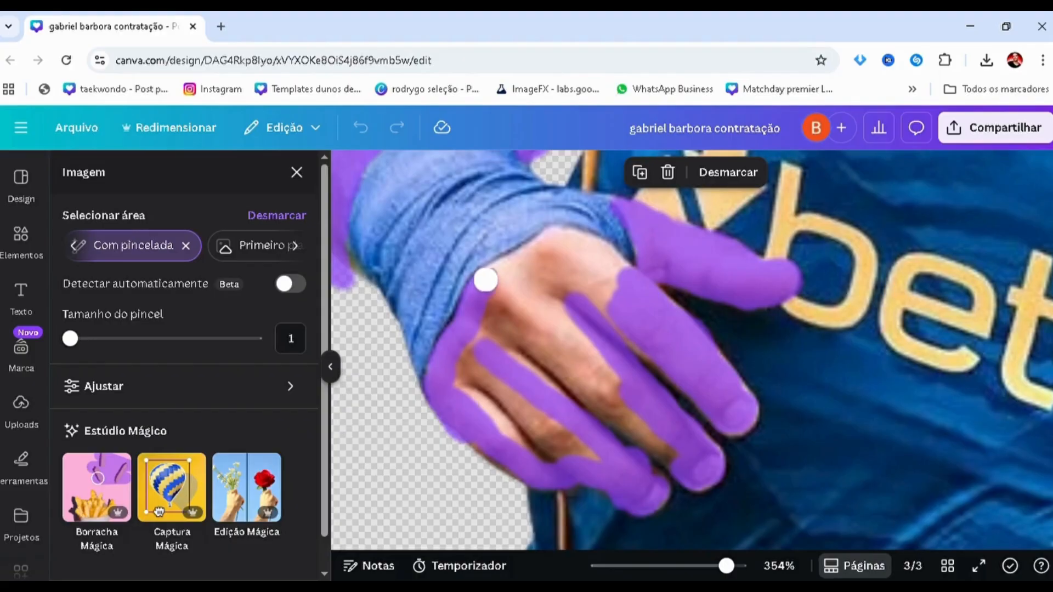
pyautogui.moveTo(485, 281)
pyautogui.mouseDown()
pyautogui.moveTo(546, 241)
pyautogui.moveTo(605, 250)
pyautogui.moveTo(583, 295)
pyautogui.mouseUp()
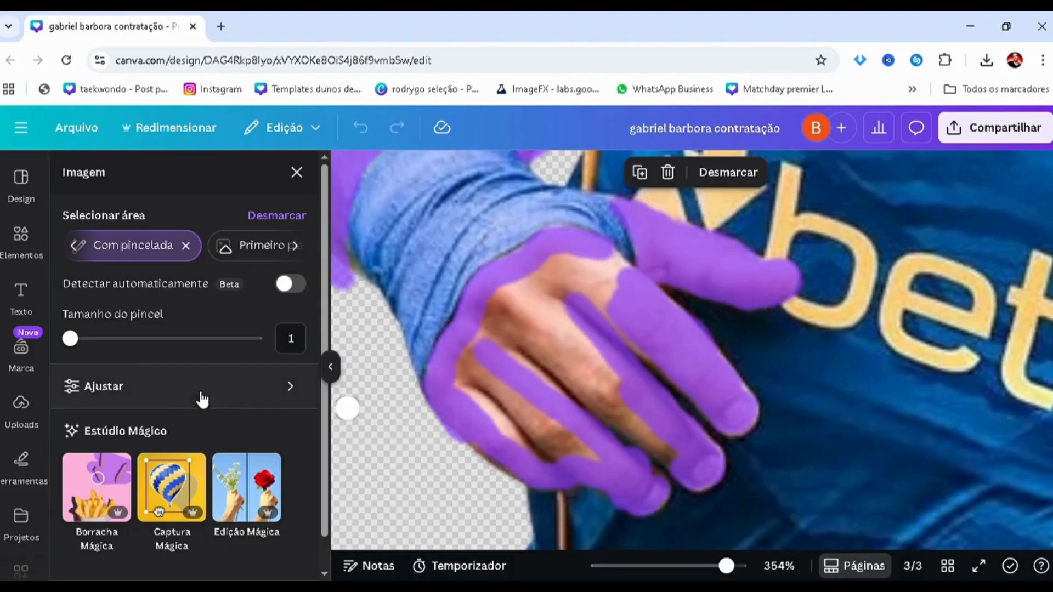
# Set the brush size to 14 and fill the selection over the back of the hand and the finger bases
pyautogui.moveTo(69, 339)
pyautogui.mouseDown()
pyautogui.moveTo(104, 337)
pyautogui.moveTo(94, 338)
pyautogui.mouseUp()
pyautogui.click(583, 407)
pyautogui.click(529, 370)
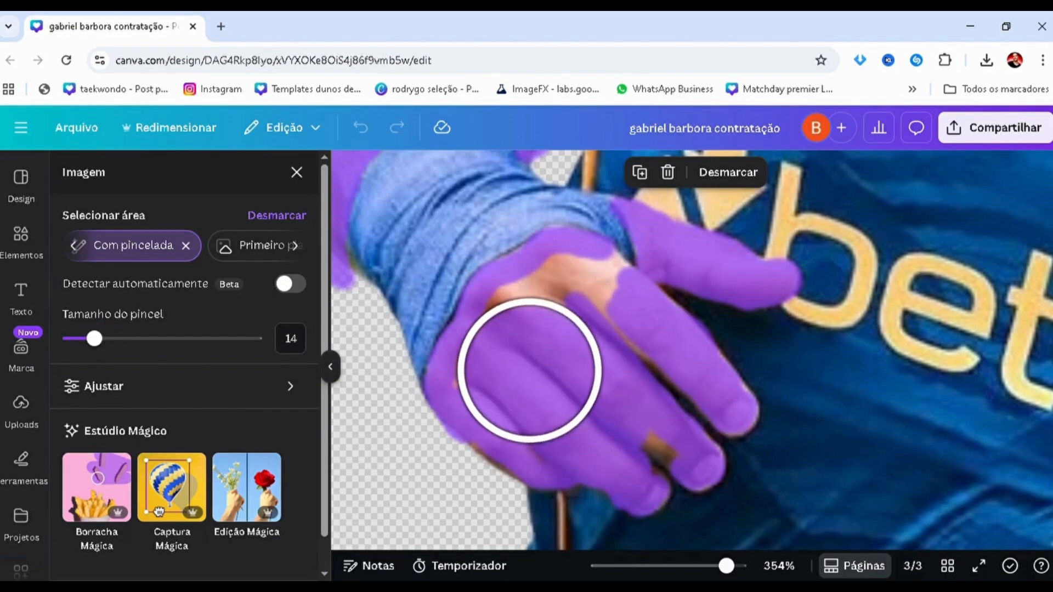
pyautogui.moveTo(530, 370)
pyautogui.mouseDown()
pyautogui.moveTo(547, 338)
pyautogui.moveTo(577, 318)
pyautogui.moveTo(569, 329)
pyautogui.moveTo(583, 331)
pyautogui.moveTo(586, 319)
pyautogui.moveTo(516, 385)
pyautogui.mouseUp()
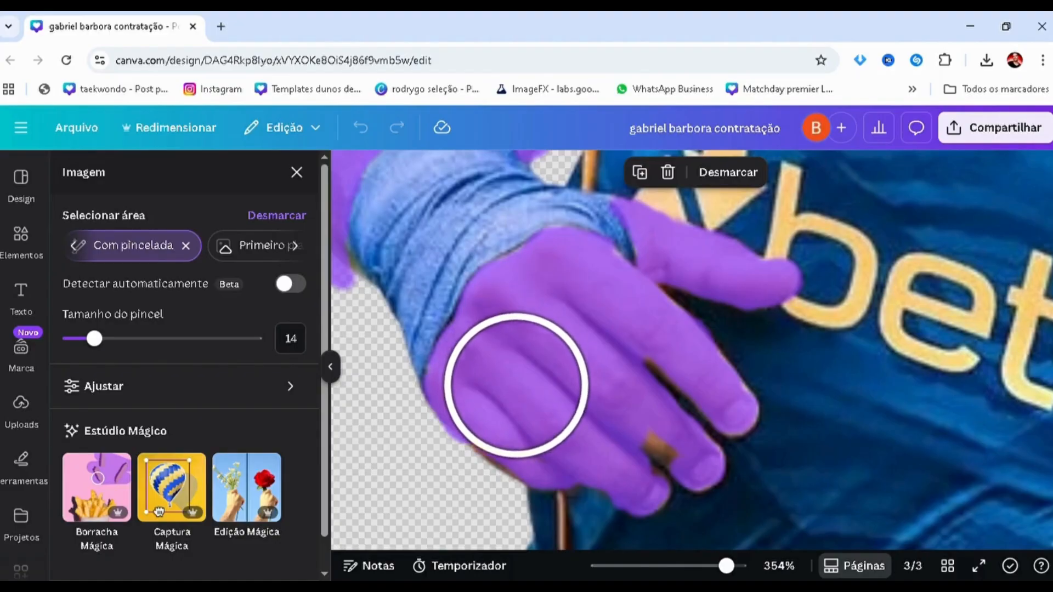
# Set the brush size to 5 and fill the remaining gaps between the fingers and along the hand's outer edge
pyautogui.moveTo(94, 338); pyautogui.dragTo(78, 338)
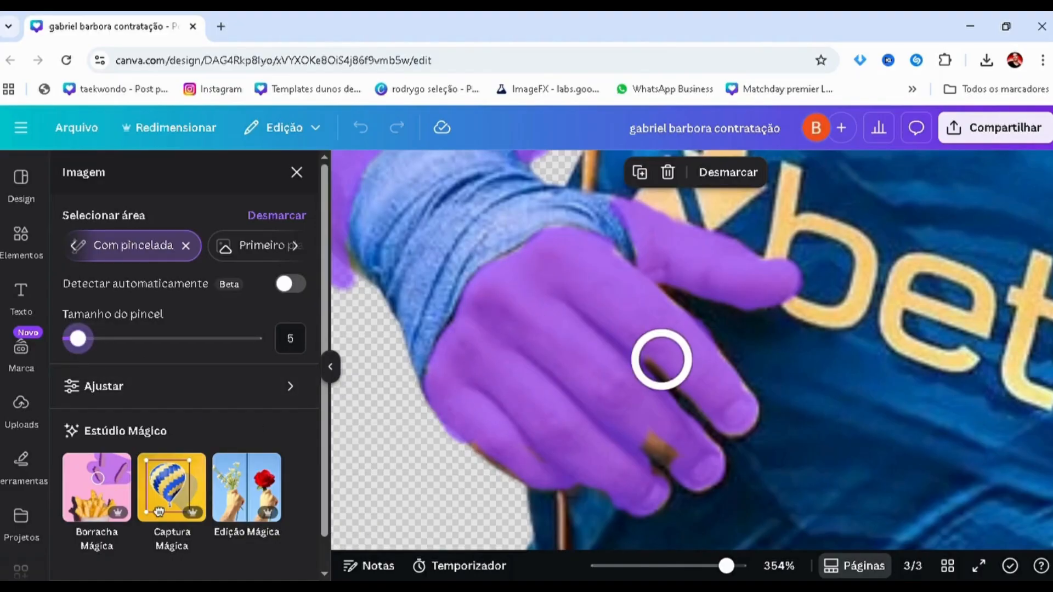
pyautogui.moveTo(661, 360)
pyautogui.mouseDown()
pyautogui.moveTo(677, 355)
pyautogui.moveTo(693, 381)
pyautogui.moveTo(696, 369)
pyautogui.moveTo(660, 437)
pyautogui.mouseUp()
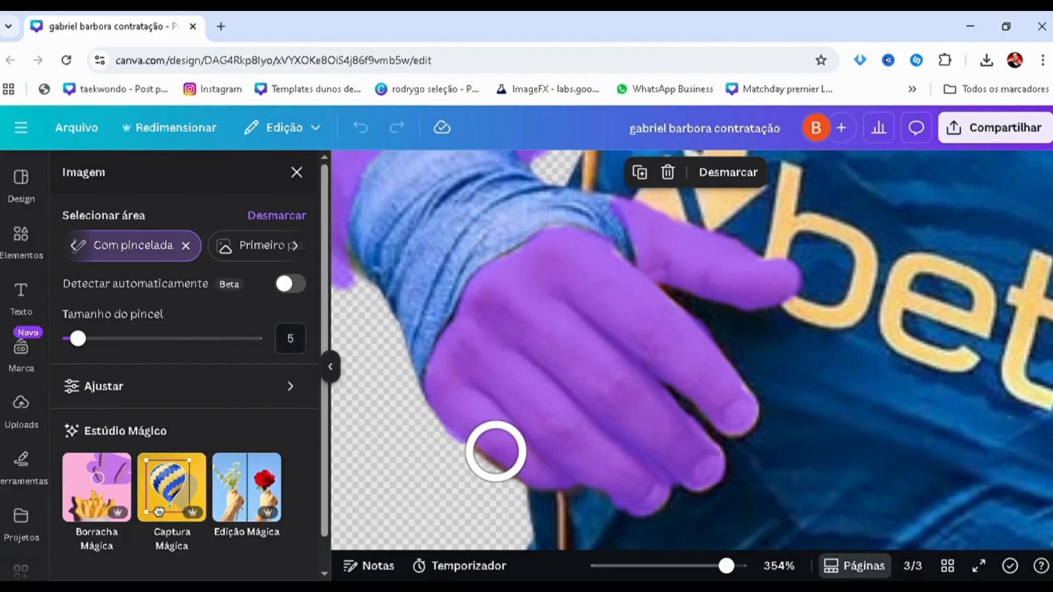
pyautogui.moveTo(496, 451)
pyautogui.mouseDown()
pyautogui.moveTo(473, 466)
pyautogui.moveTo(477, 508)
pyautogui.moveTo(519, 561)
pyautogui.moveTo(533, 481)
pyautogui.mouseUp()
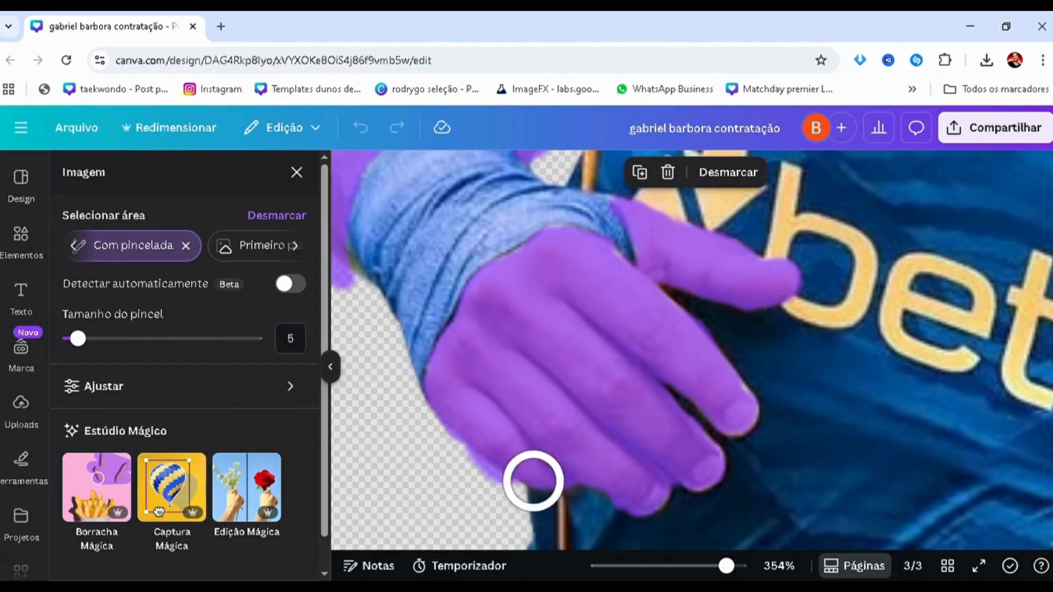
pyautogui.scroll(-6, 533, 481)
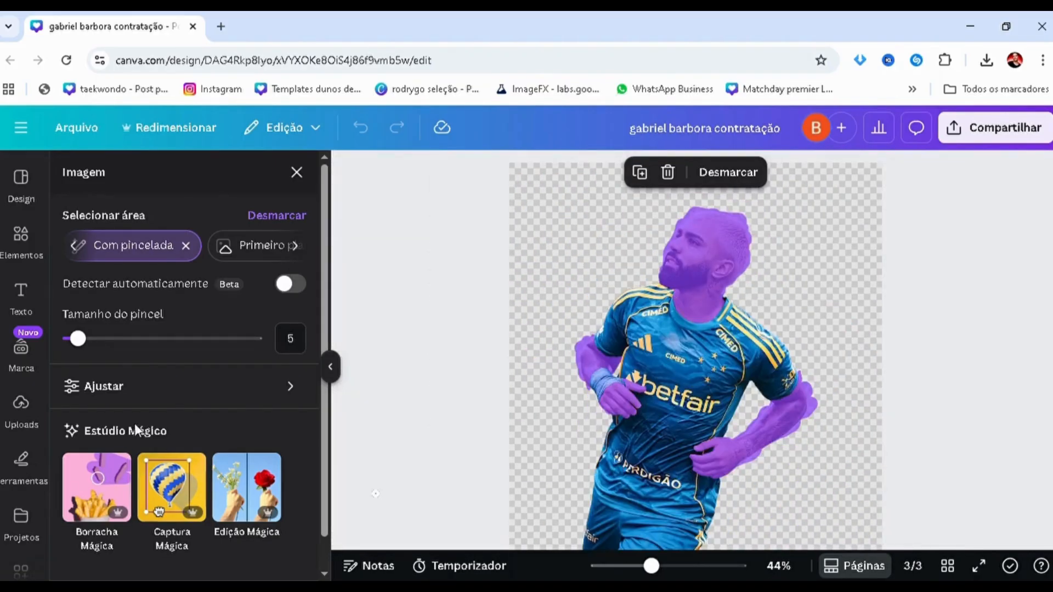
# Open the adjustments for the selected skin areas and set their saturation (Saturação) to -100
pyautogui.click(149, 401)
pyautogui.scroll(-5, 109, 426)
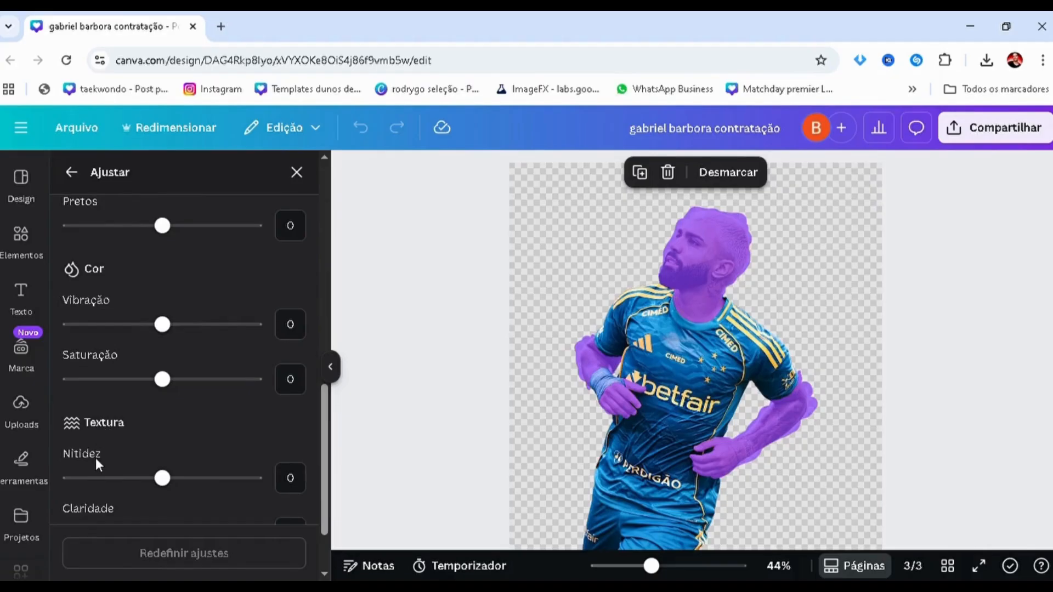
pyautogui.moveTo(105, 393); pyautogui.dragTo(33, 384)
# Set the selected skin areas' sharpness (Nitidez) to 20 and clarity (Claridade) to 23
pyautogui.scroll(-2, 237, 439)
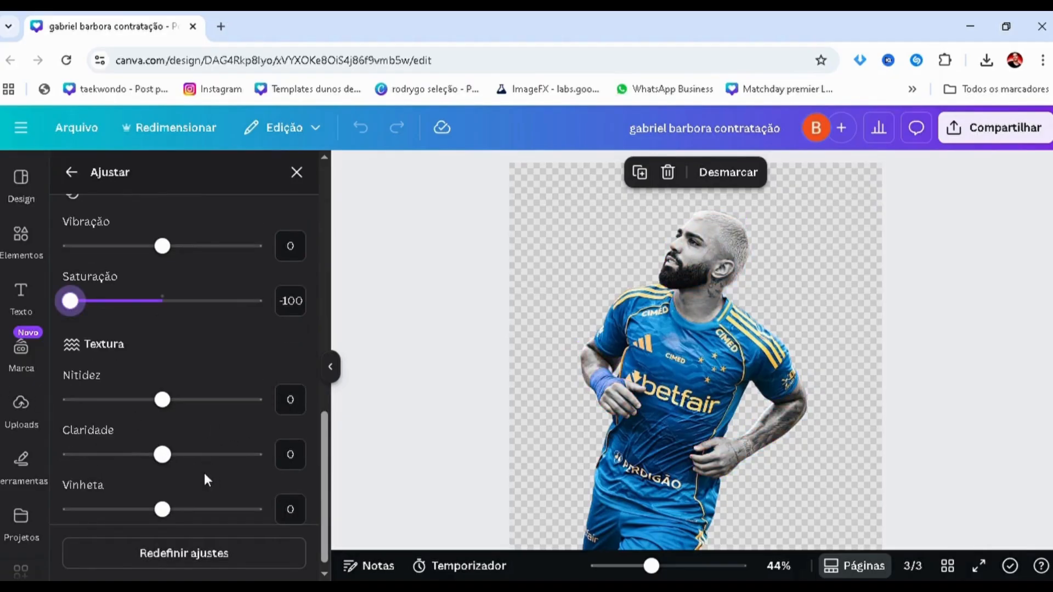
pyautogui.click(195, 454)
pyautogui.click(182, 399)
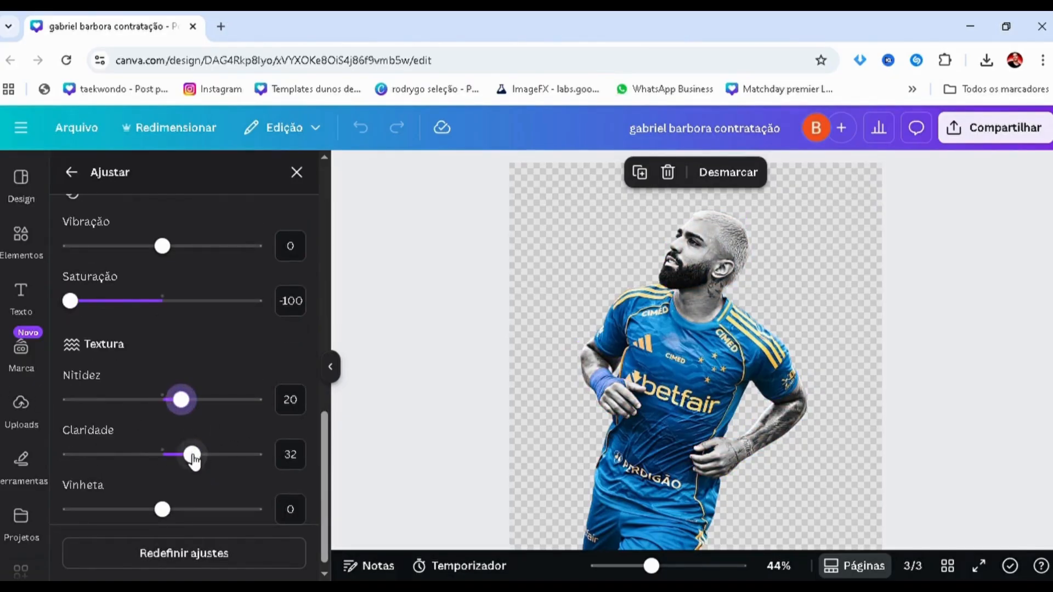
pyautogui.moveTo(191, 454); pyautogui.dragTo(187, 455)
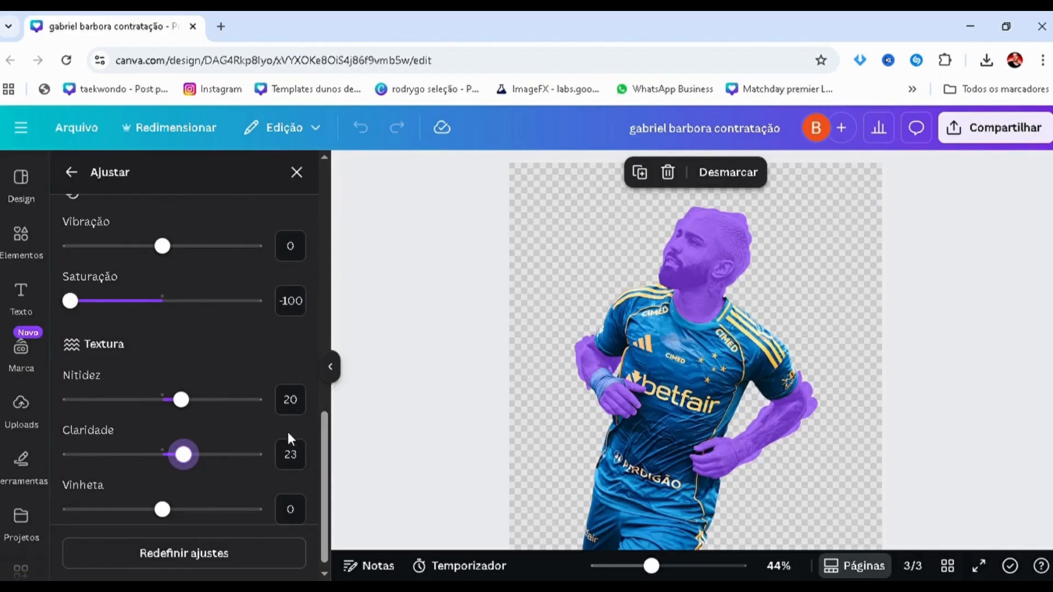
pyautogui.scroll(3, 274, 433)
pyautogui.scroll(-1, 274, 432)
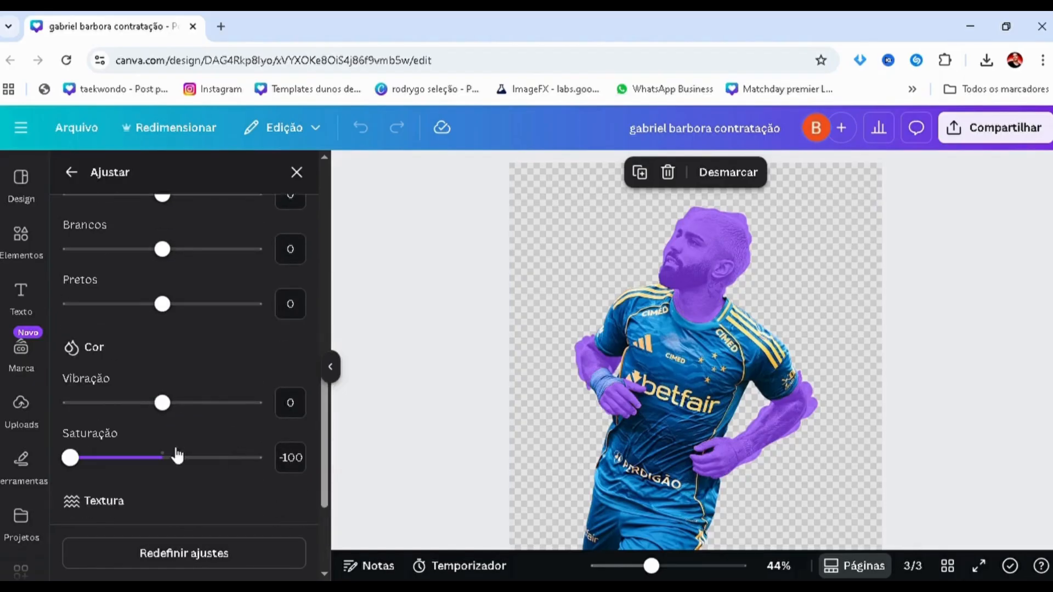
pyautogui.scroll(4, 262, 469)
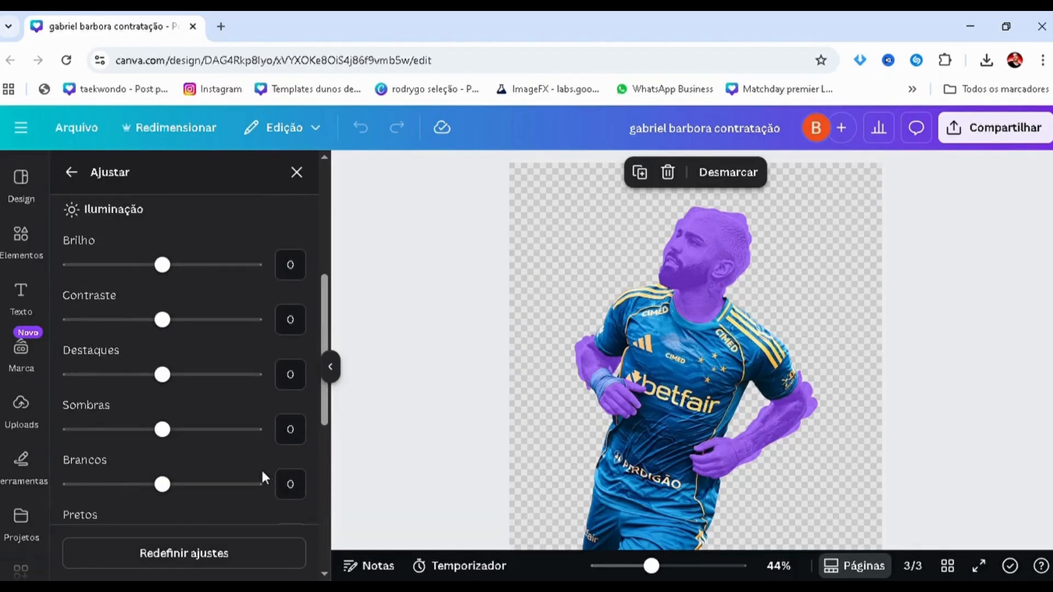
# Set the selected skin areas' contrast (Contraste) to 18 and return to the poster page
pyautogui.scroll(1, 211, 387)
pyautogui.moveTo(187, 403); pyautogui.dragTo(184, 402)
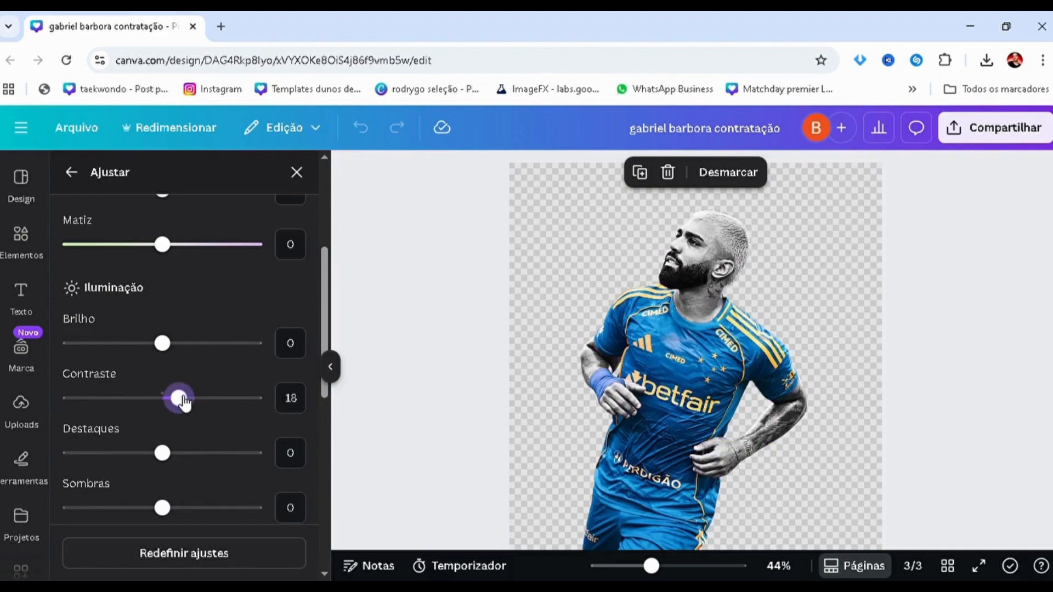
pyautogui.scroll(1, 274, 187)
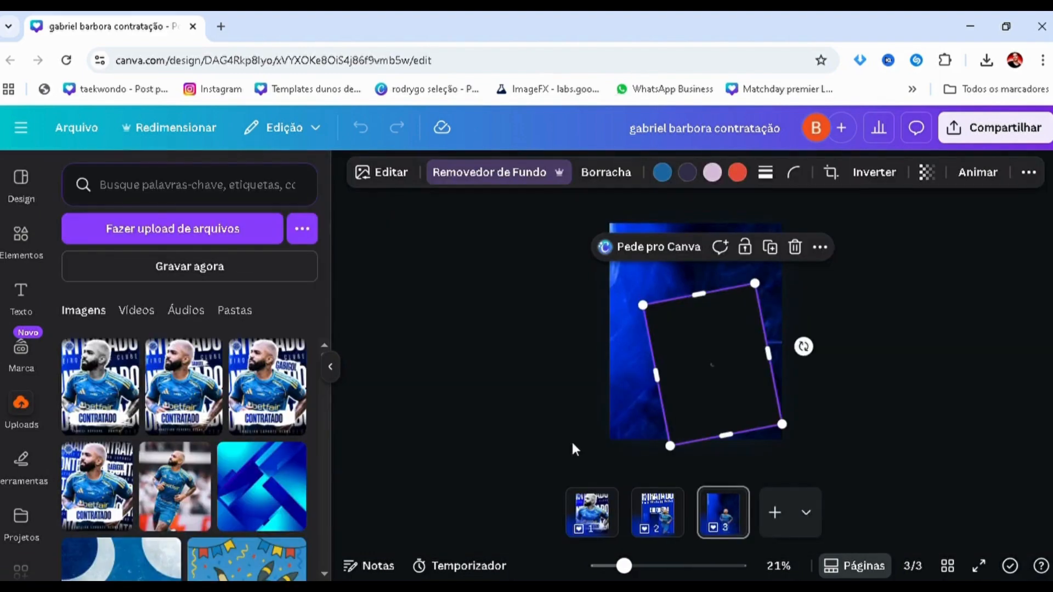
pyautogui.click(569, 443)
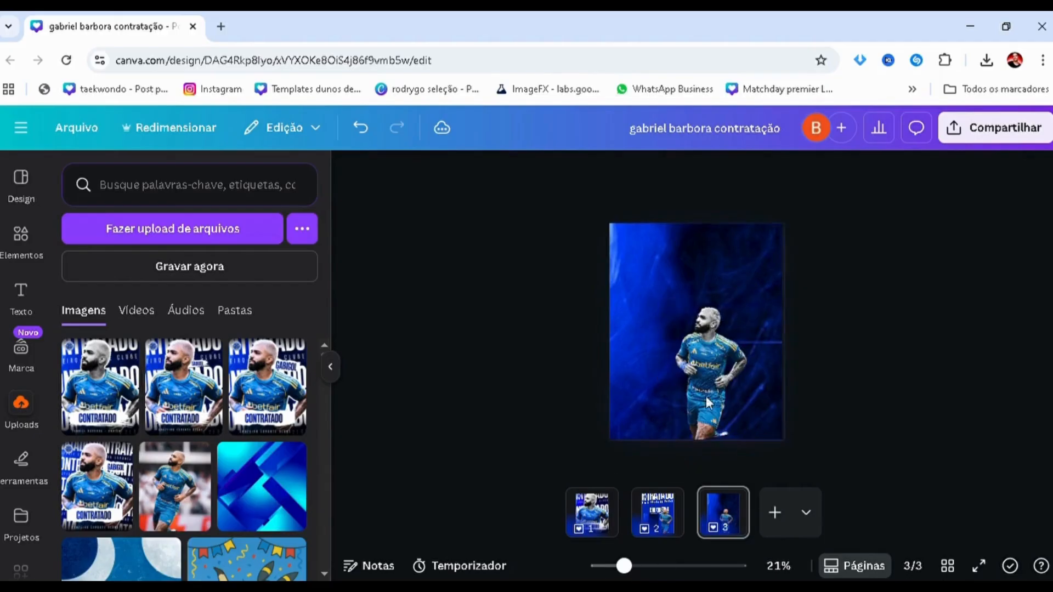
# Rotate the player cutout slightly counter-clockwise, then enlarge and reposition it so the upper body fills the poster page
pyautogui.click(708, 403)
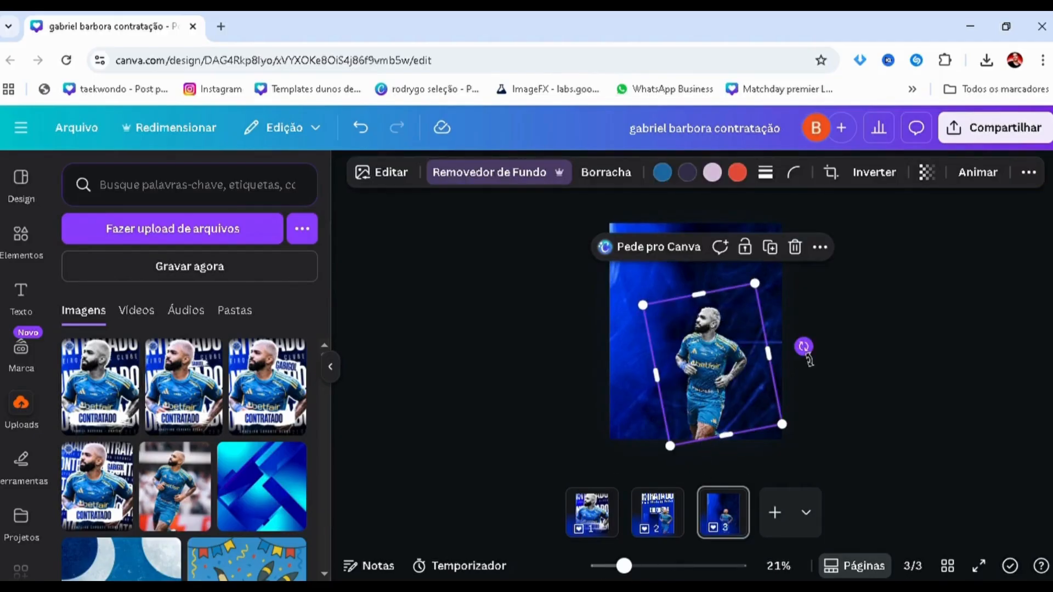
pyautogui.moveTo(804, 346); pyautogui.dragTo(803, 343)
pyautogui.moveTo(645, 325); pyautogui.dragTo(417, 249)
pyautogui.moveTo(549, 282); pyautogui.dragTo(643, 364)
pyautogui.click(550, 410)
# Look through the finished poster and the elements page, and move the new poster page to second place in the page order
pyautogui.click(581, 529)
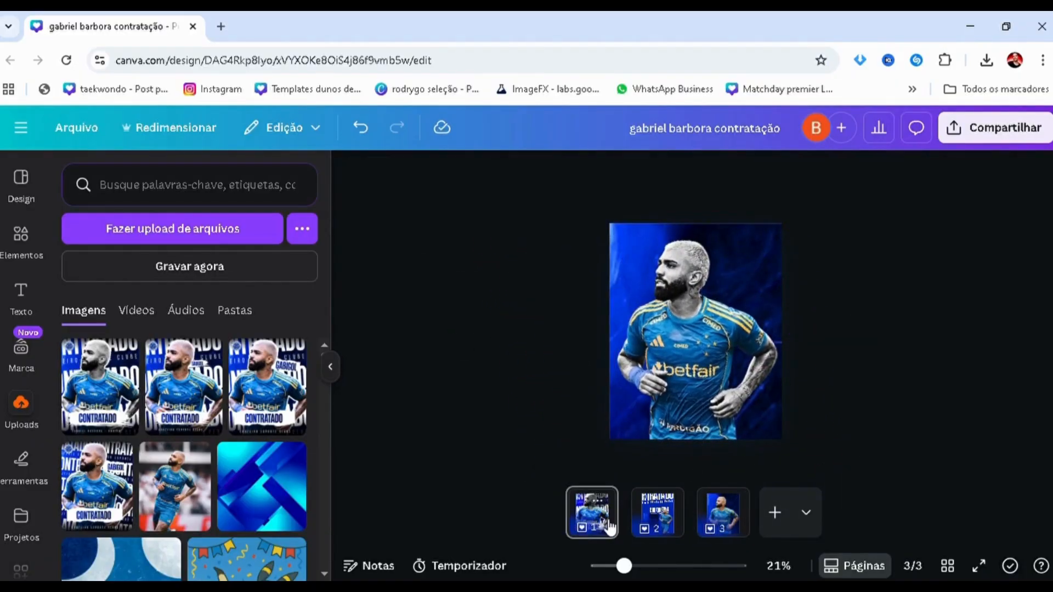
pyautogui.click(660, 512)
pyautogui.click(663, 279)
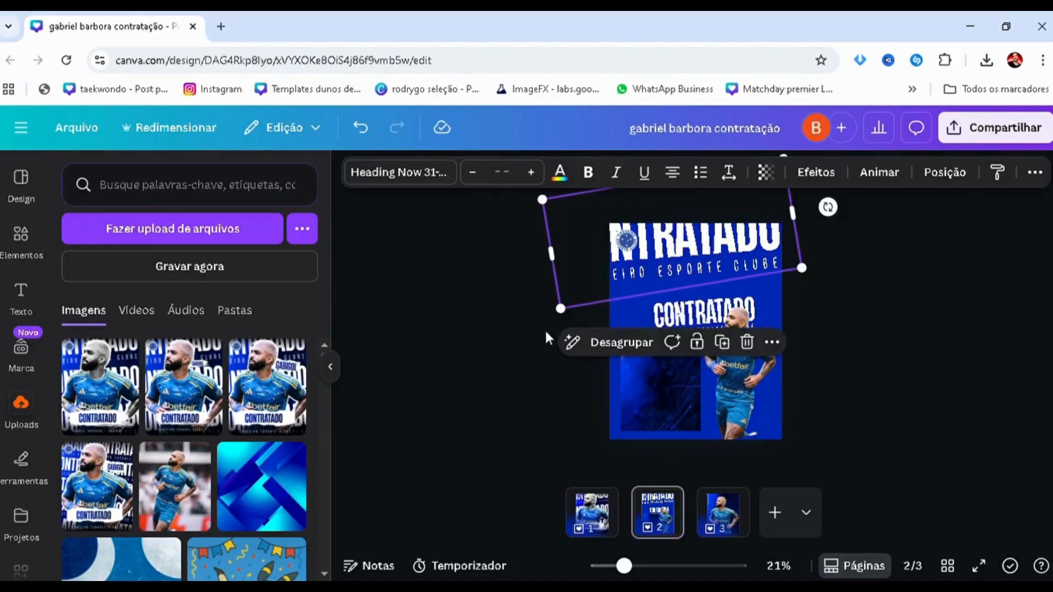
pyautogui.click(600, 412)
pyautogui.click(727, 524)
pyautogui.moveTo(685, 527); pyautogui.dragTo(656, 528)
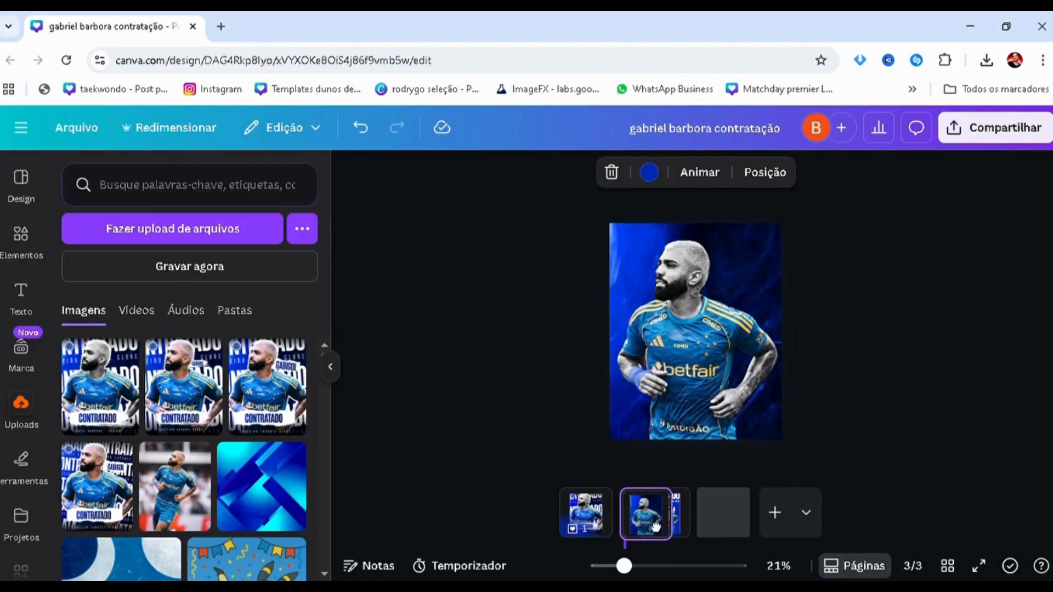
# Enlarge the player cutout slightly and adjust its position on the poster
pyautogui.click(658, 365)
pyautogui.moveTo(539, 250); pyautogui.dragTo(514, 236)
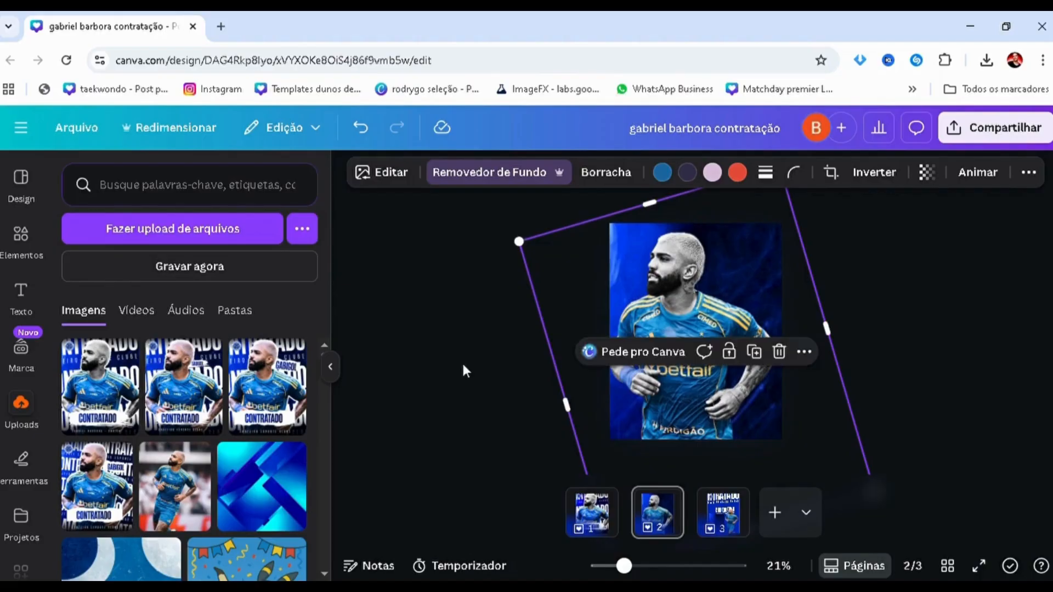
pyautogui.click(554, 393)
# Apply the outline (Contorno) shadow effect to the player cutout
pyautogui.click(669, 365)
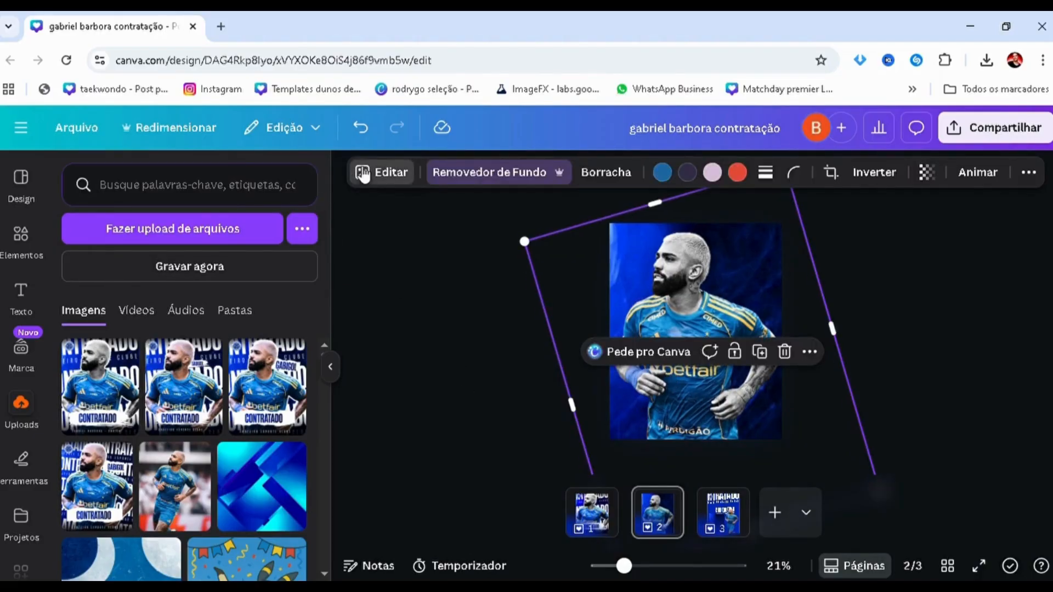
pyautogui.scroll(-5, 205, 455)
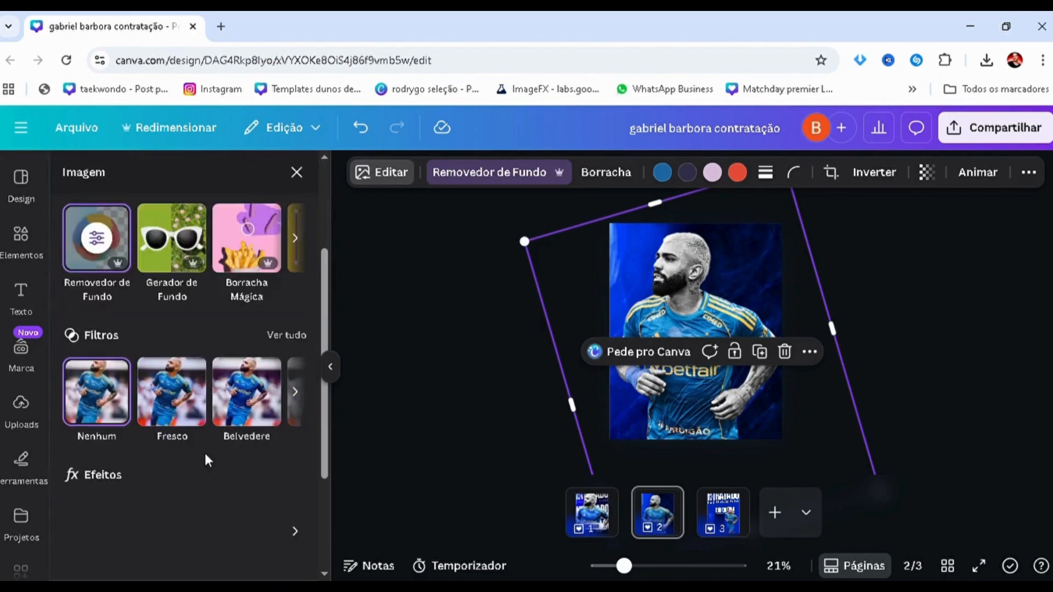
pyautogui.click(110, 451)
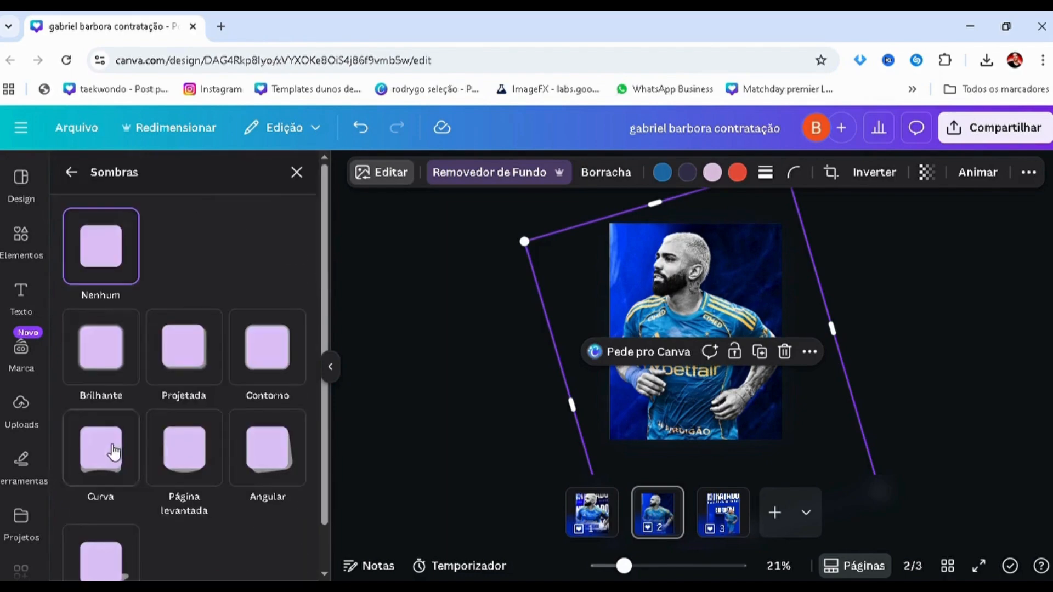
pyautogui.click(255, 364)
pyautogui.scroll(-4, 268, 436)
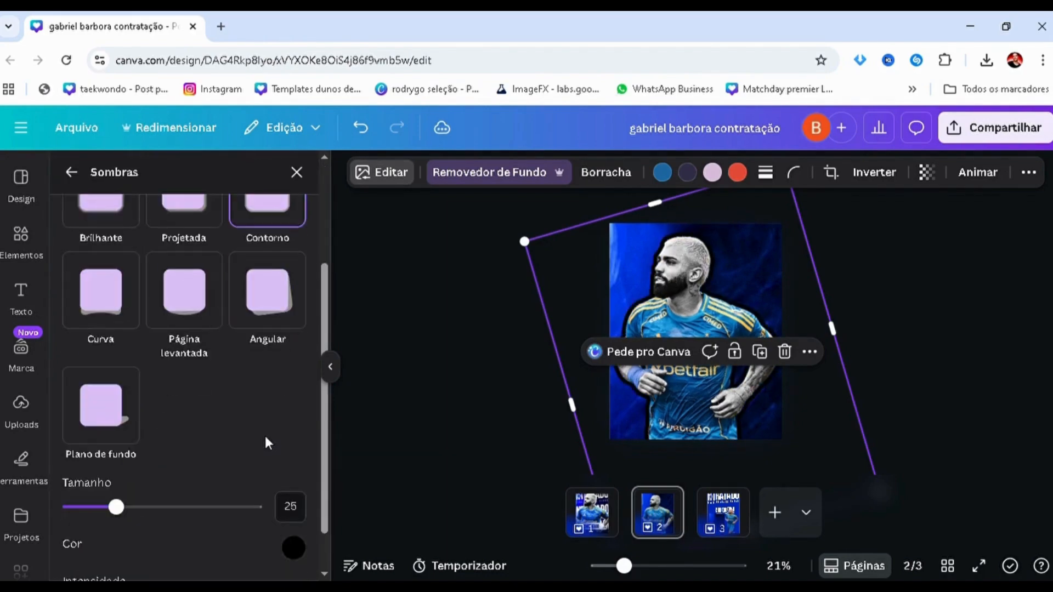
# Set the cutout's outline shadow colour to white and its size (Tamanho) to 10
pyautogui.click(295, 503)
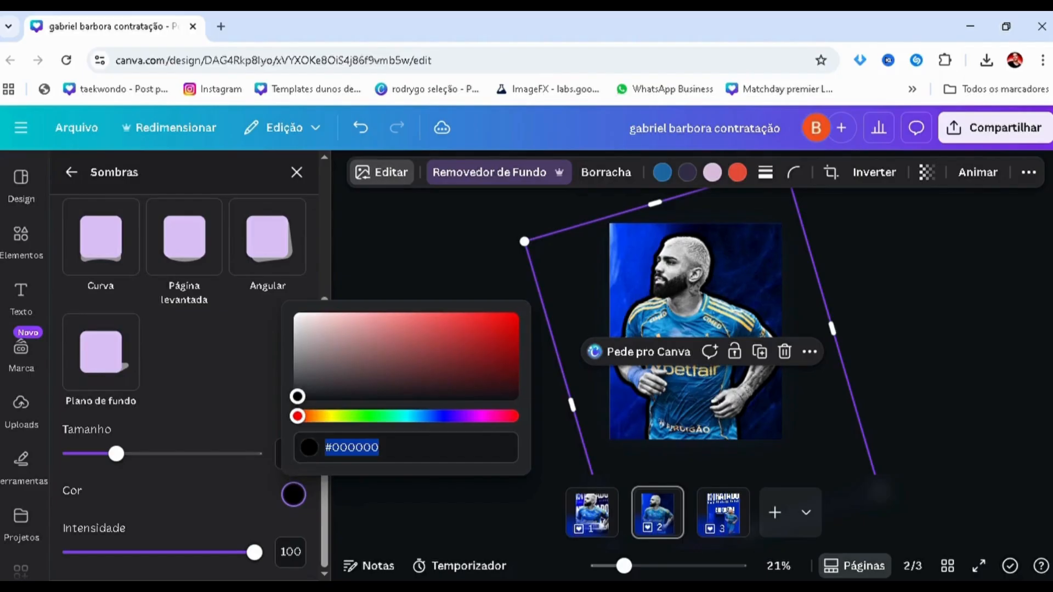
pyautogui.moveTo(298, 397); pyautogui.dragTo(195, 242)
pyautogui.moveTo(94, 454); pyautogui.dragTo(89, 454)
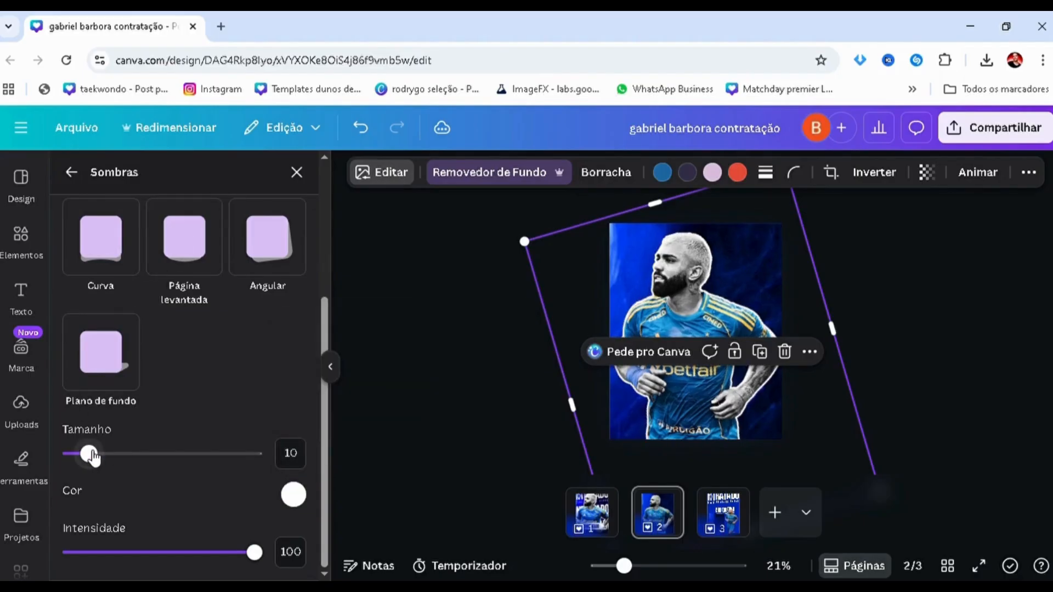
pyautogui.click(483, 395)
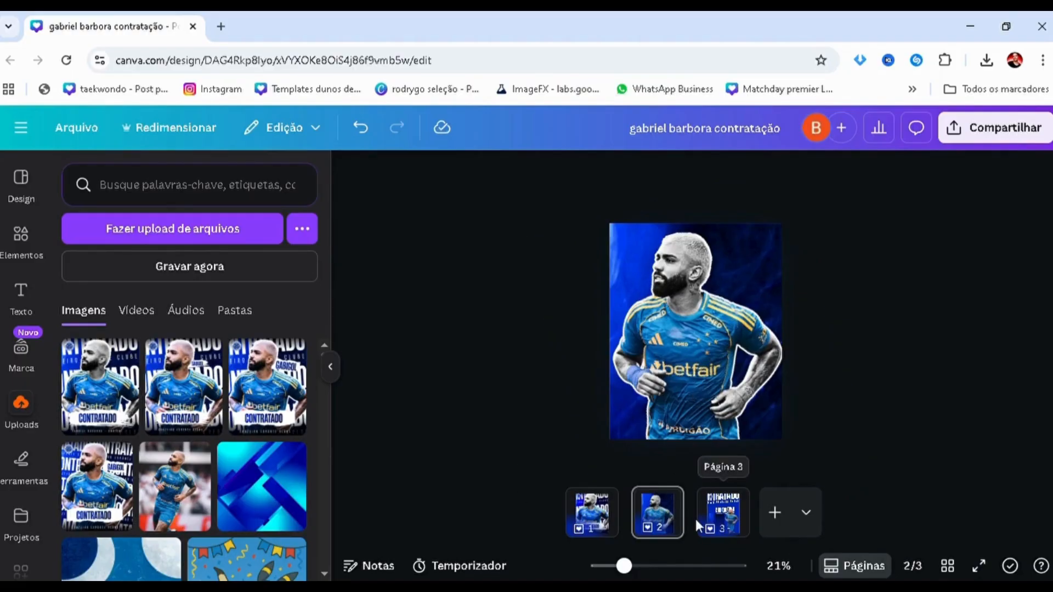
# On page 3, move the dark blue texture image over the player's legs and resize it in the page's lower corner
pyautogui.click(722, 519)
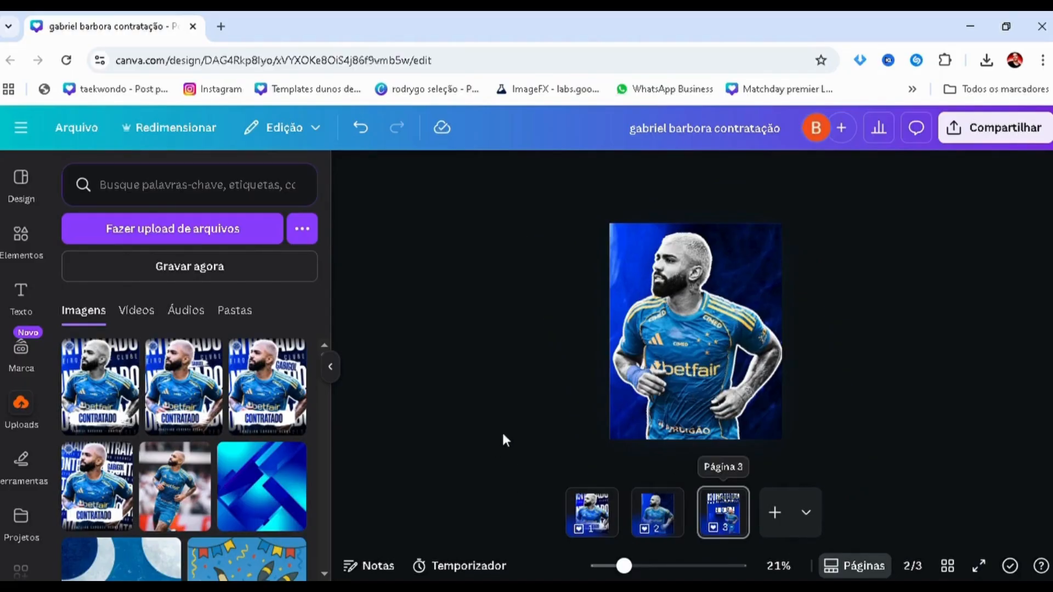
pyautogui.moveTo(708, 400); pyautogui.dragTo(753, 404)
pyautogui.moveTo(697, 341); pyautogui.dragTo(719, 369)
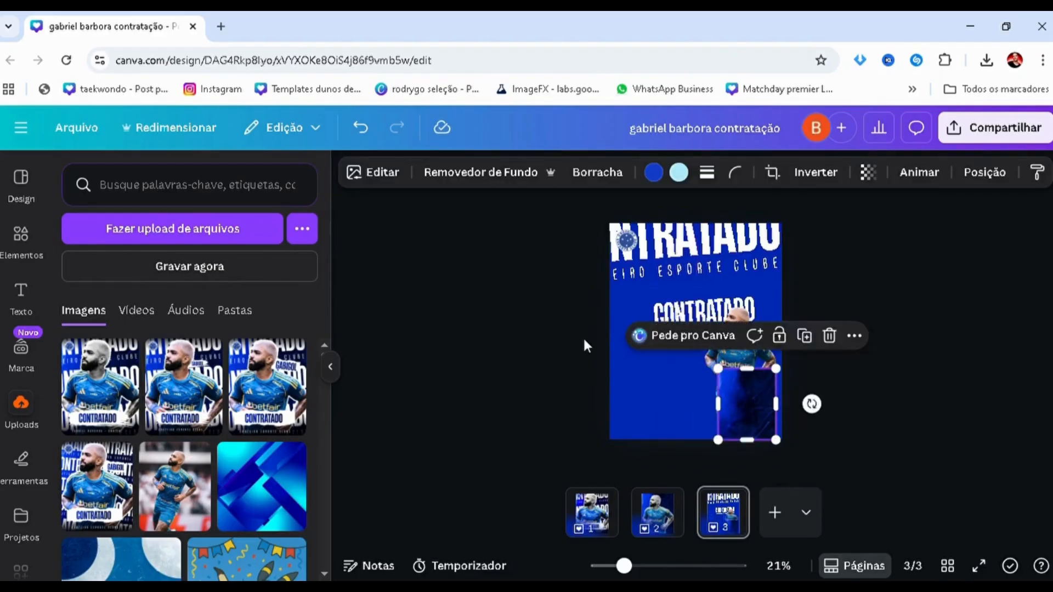
pyautogui.click(585, 345)
# Move the small CONTRATADO text group beside the player near the page's edge and rotate it clockwise to reduce its tilt
pyautogui.scroll(3, 585, 345)
pyautogui.click(670, 317)
pyautogui.click(639, 323)
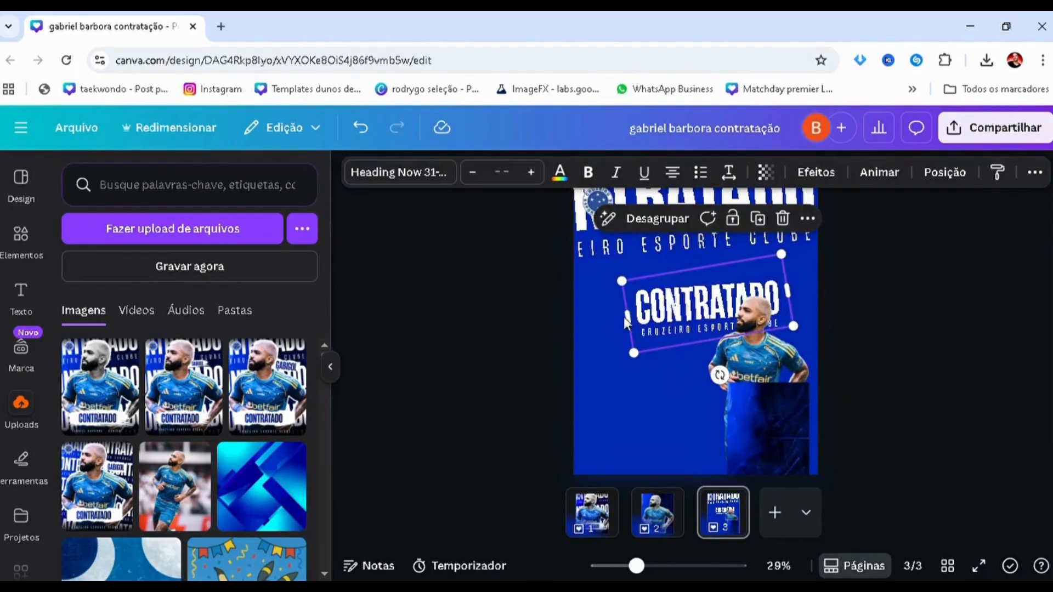
pyautogui.moveTo(631, 324); pyautogui.dragTo(570, 317)
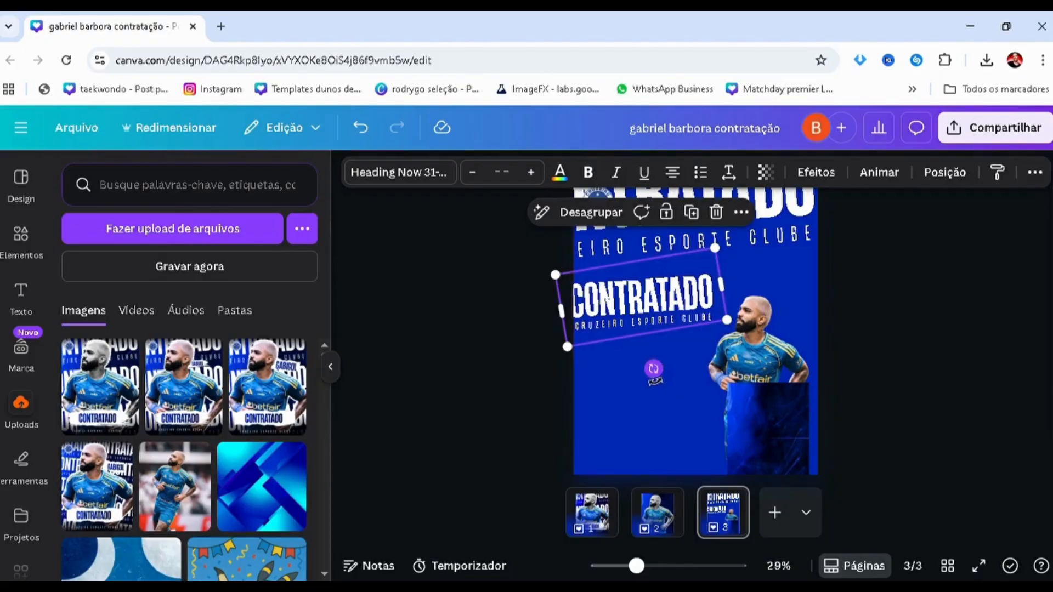
pyautogui.moveTo(652, 368); pyautogui.dragTo(658, 379)
pyautogui.moveTo(611, 319); pyautogui.dragTo(618, 322)
pyautogui.click(509, 341)
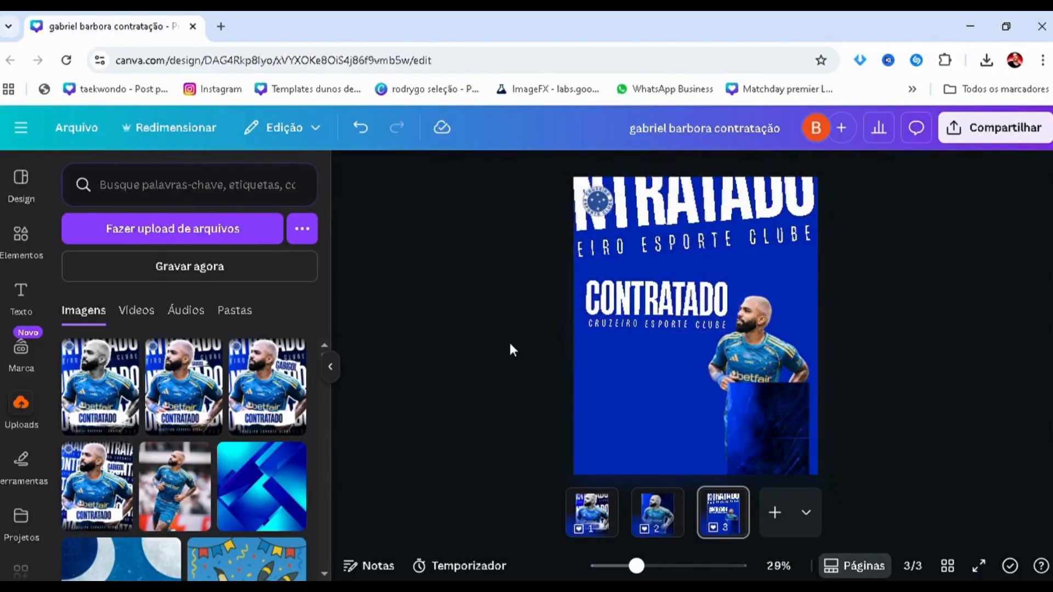
# Add a title text reading "CONTRATADO" in the Heading Now 31-38 font below the existing text group on page 3
pyautogui.keyDown('ctrl'); pyautogui.scroll(2, 509, 340); pyautogui.keyUp('ctrl')
pyautogui.click(643, 301)
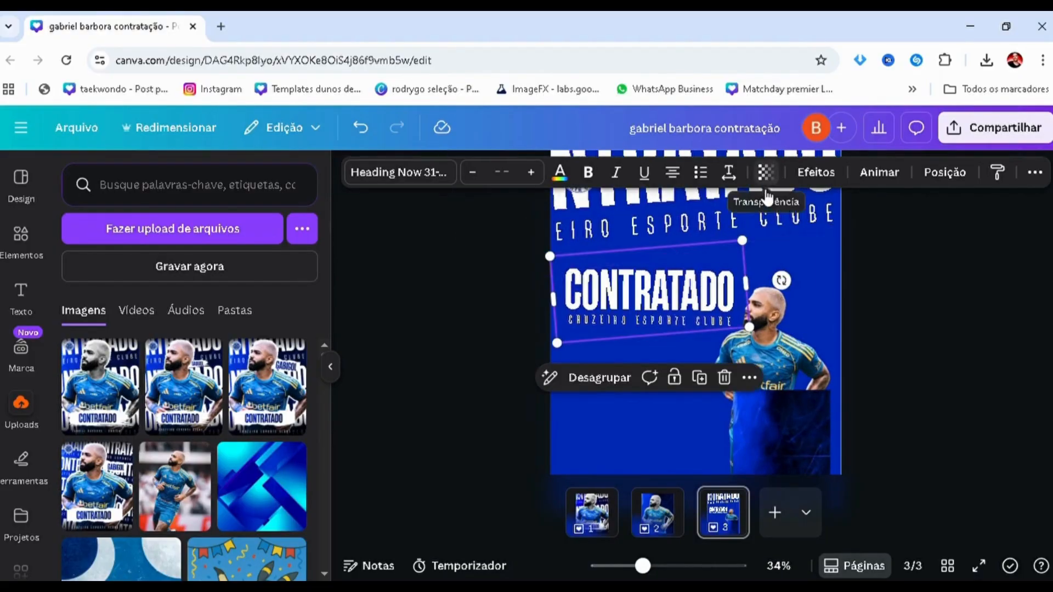
pyautogui.click(480, 357)
pyautogui.keyDown('ctrl'); pyautogui.scroll(2, 483, 352); pyautogui.keyUp('ctrl')
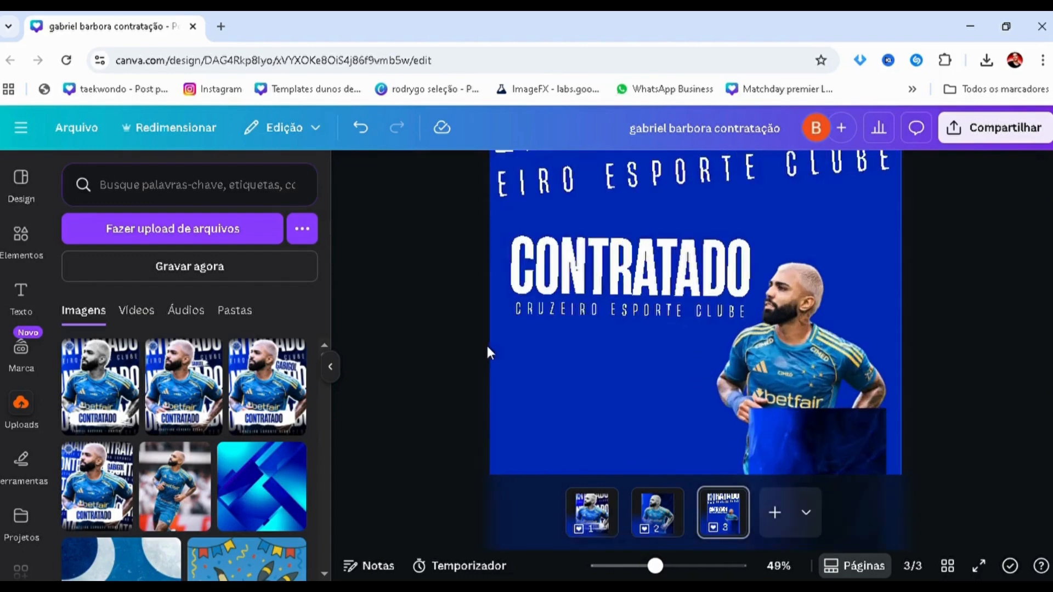
pyautogui.click(22, 307)
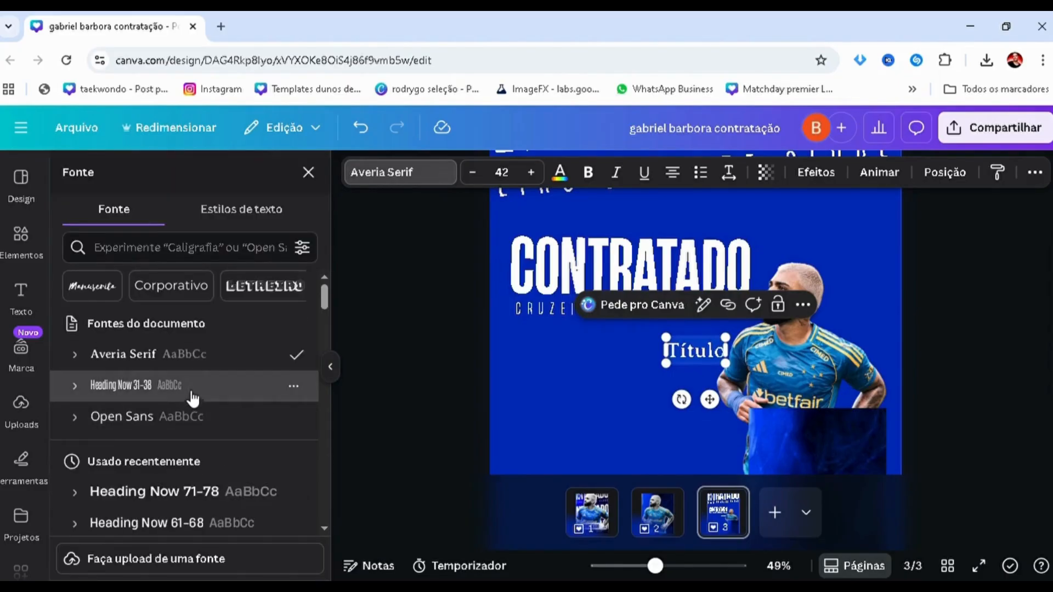
pyautogui.click(193, 396)
pyautogui.write('CONTRATADO')
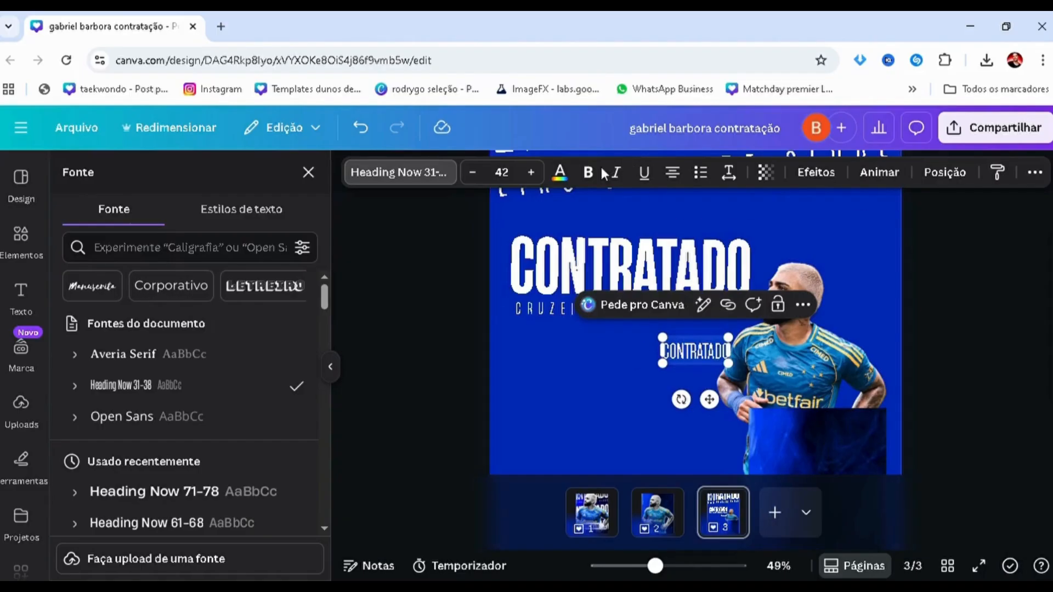
# Make the new CONTRATADO title bold and enlarge it to font size 151
pyautogui.click(588, 172)
pyautogui.moveTo(662, 363); pyautogui.dragTo(443, 454)
pyautogui.click(500, 468)
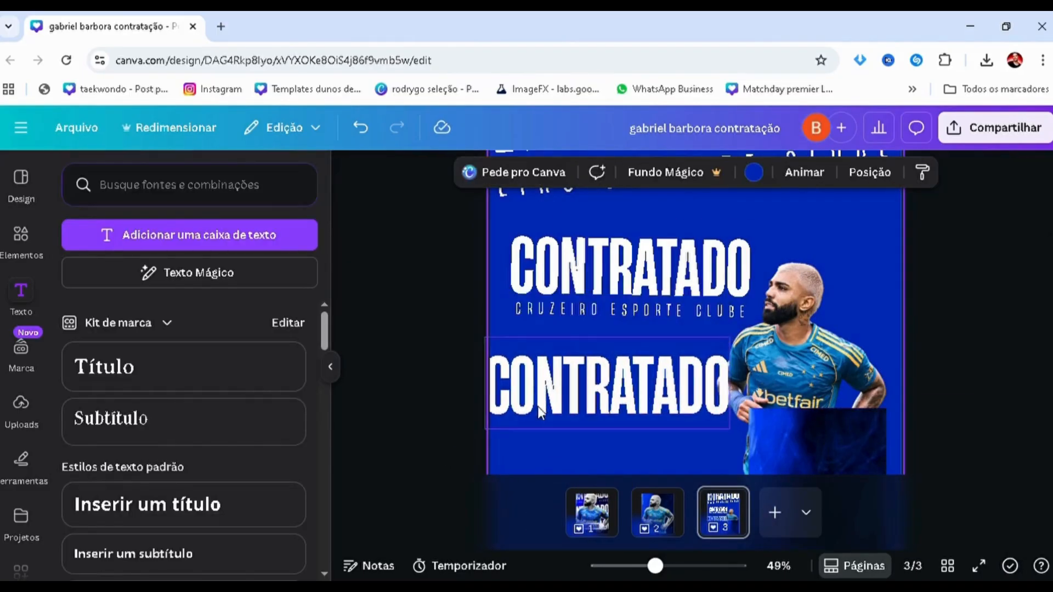
# Duplicate the new CONTRATADO title, placing the copy below it, and shrink the copy to font size 41,5
pyautogui.click(554, 422)
pyautogui.click(518, 444)
pyautogui.scroll(-2, 554, 298)
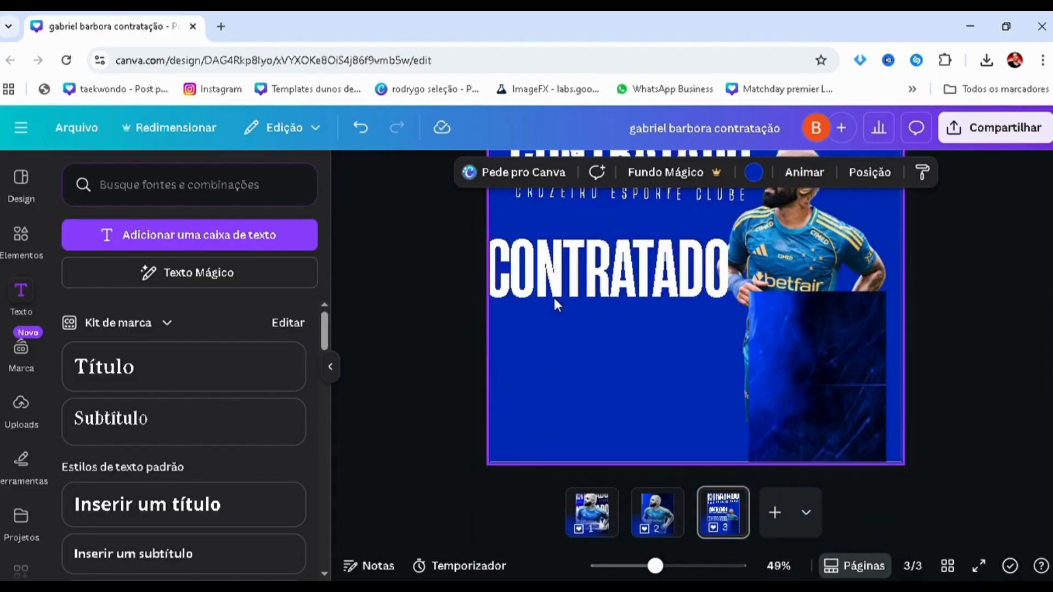
pyautogui.hotkey('ctrl', 'v')
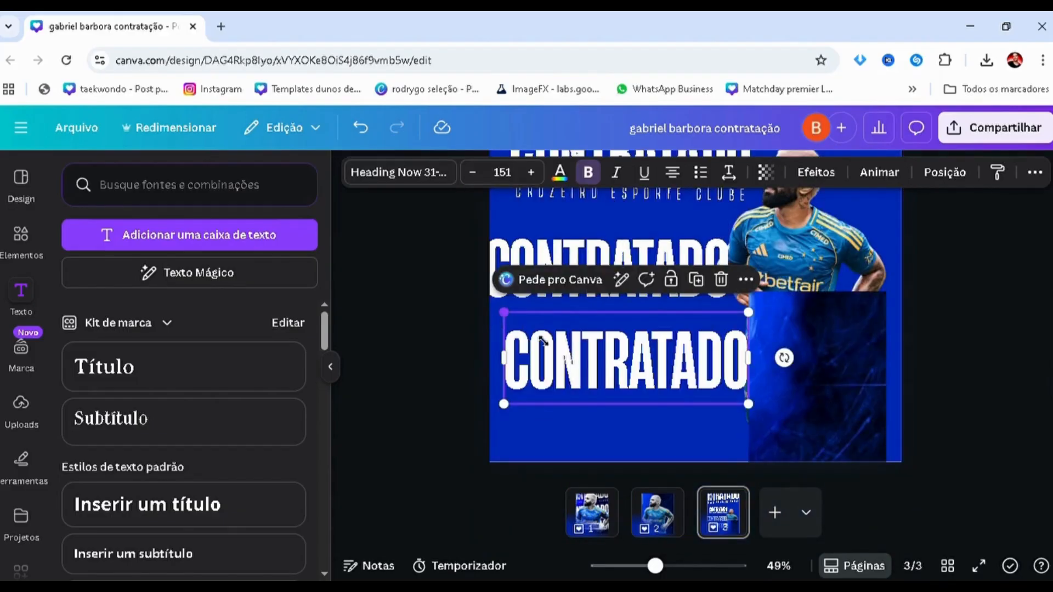
pyautogui.moveTo(542, 341); pyautogui.dragTo(629, 375)
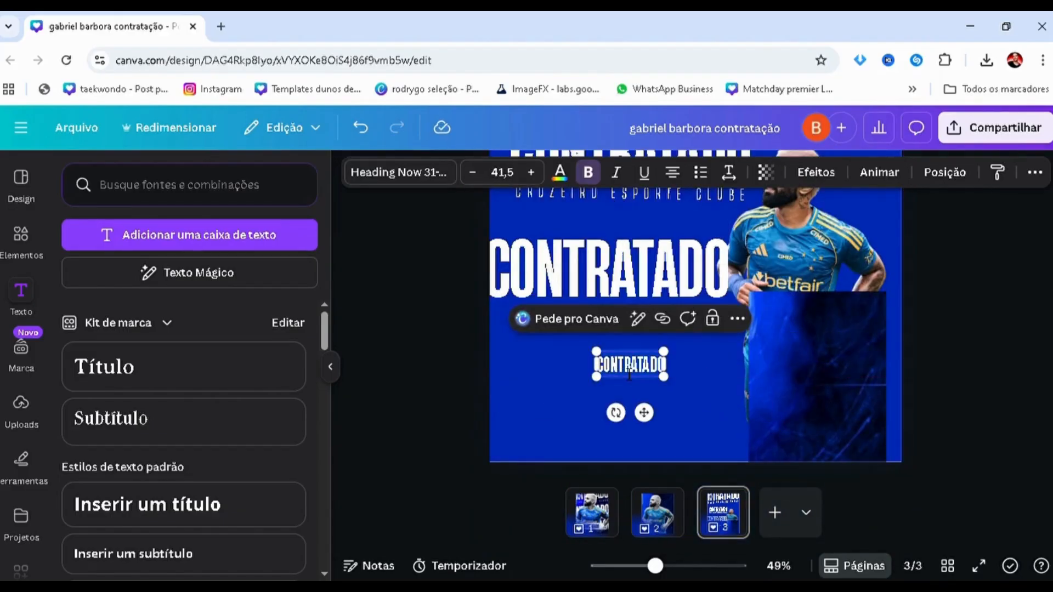
# Replace the small copy's text with "CRUZEIRO ESPORTE CLUBE"
pyautogui.doubleClick(630, 375)
pyautogui.write('CRUZEI')
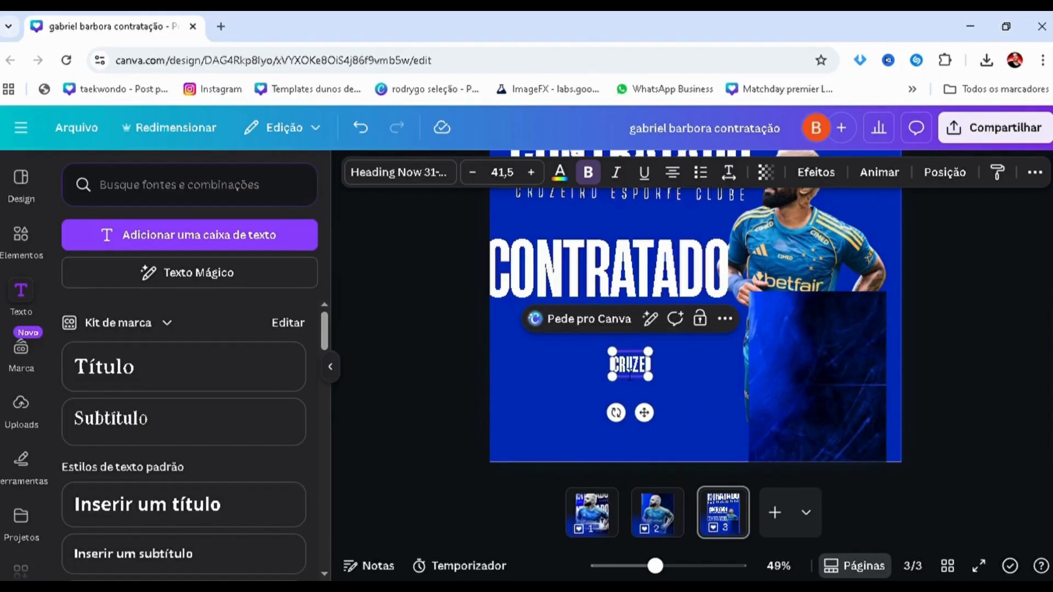
pyautogui.write('RO ESPORTE CLUBE')
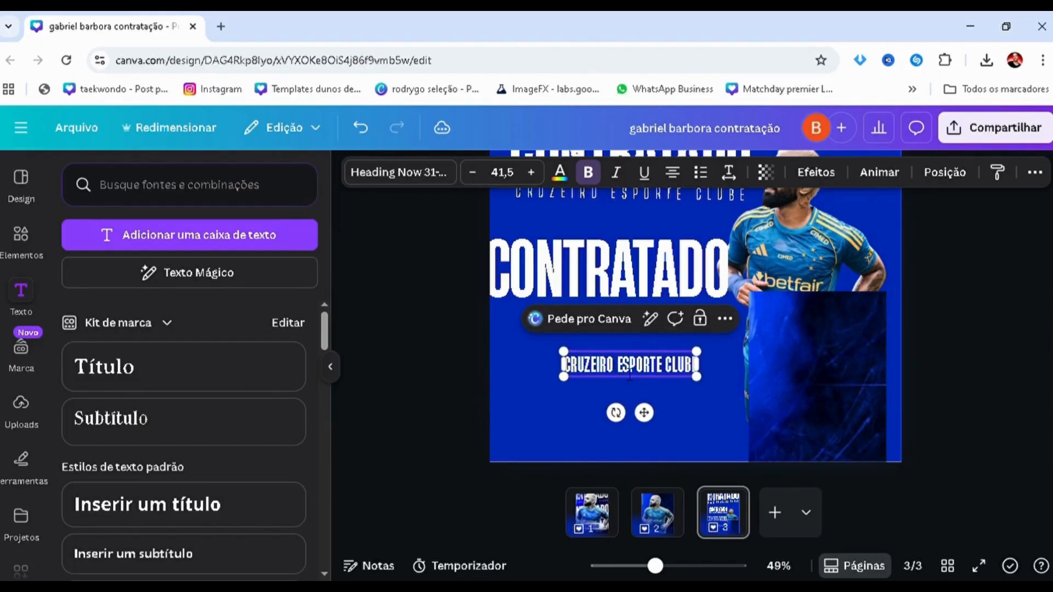
# Remove the bold from the club name and place it directly under the new CONTRATADO title, aligned with its first letter
pyautogui.hotkey('ctrl', 'a')
pyautogui.click(587, 172)
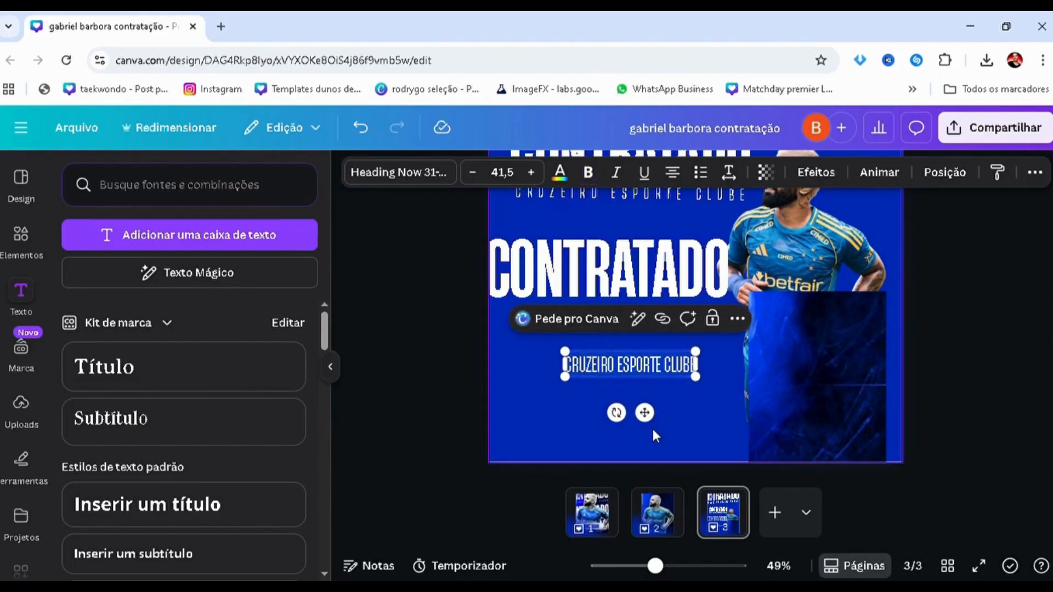
pyautogui.moveTo(653, 428); pyautogui.dragTo(592, 360)
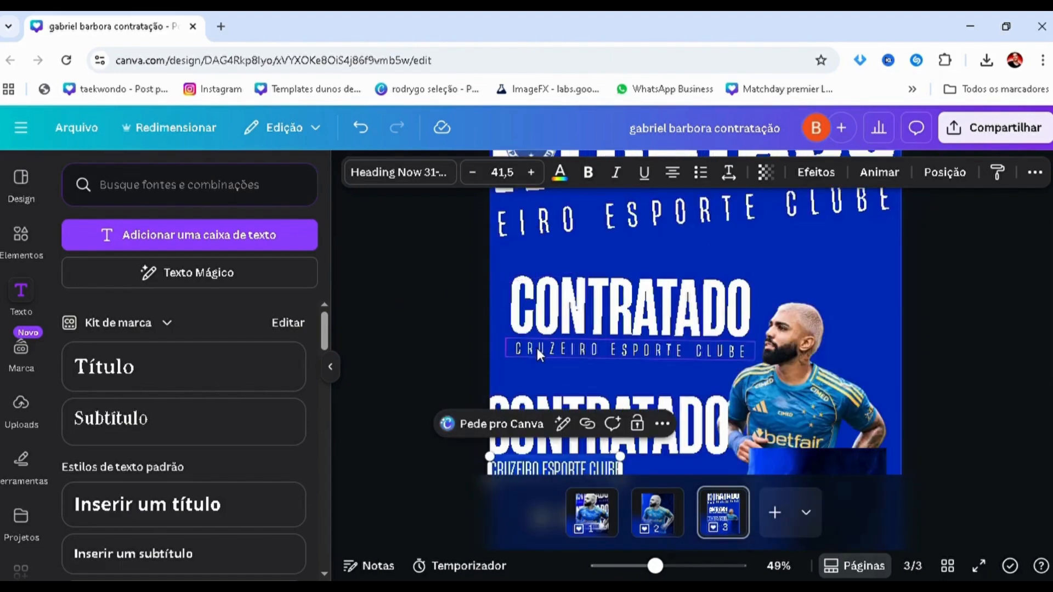
# Check the text sizes in the original CONTRATADO group and reduce the new CONTRATADO title to font size 149
pyautogui.click(537, 348)
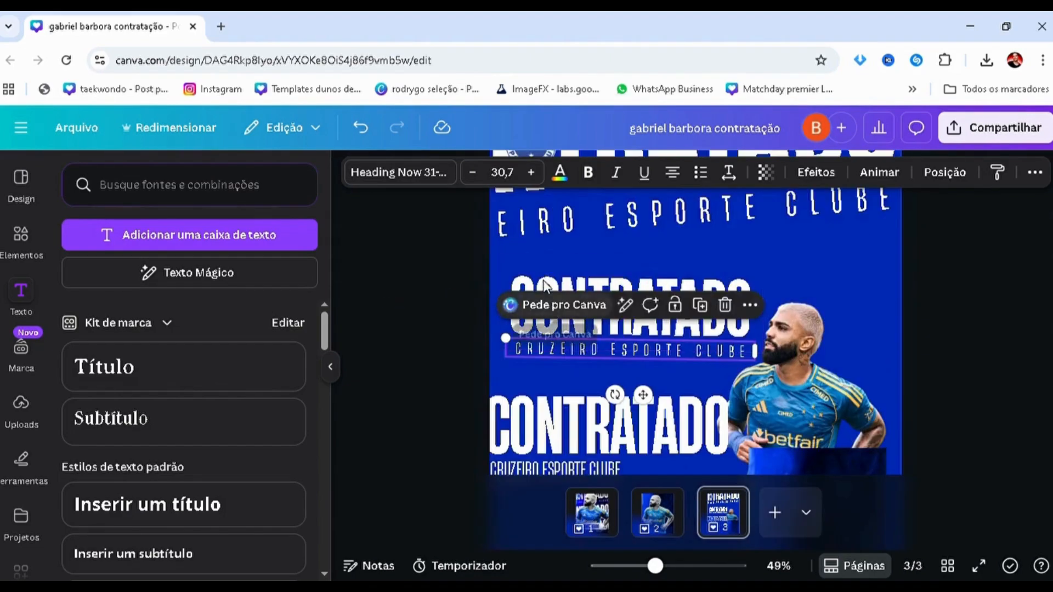
pyautogui.click(546, 283)
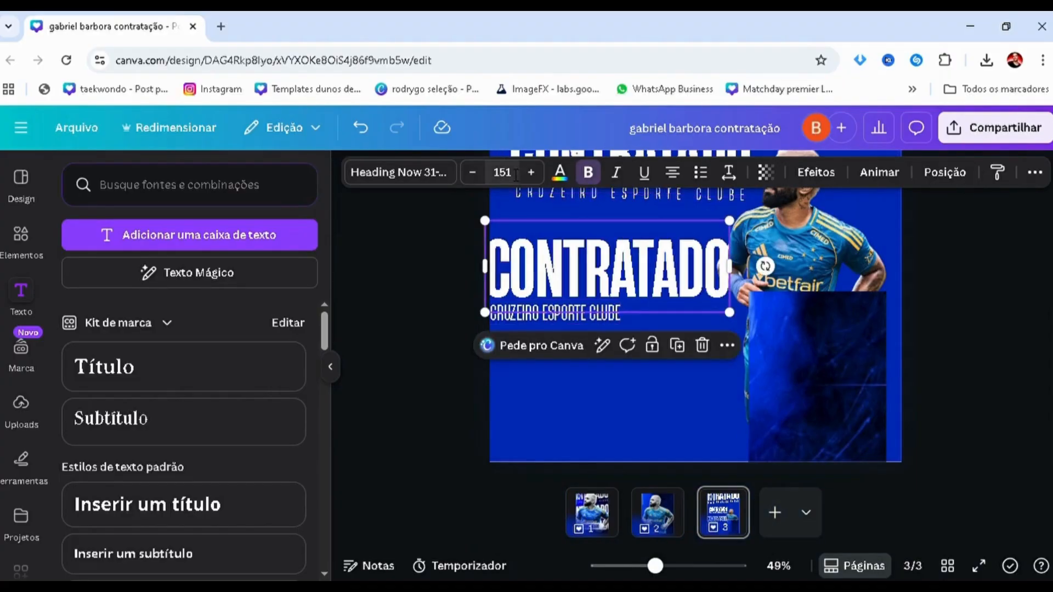
pyautogui.click(471, 172)
pyautogui.click(472, 172)
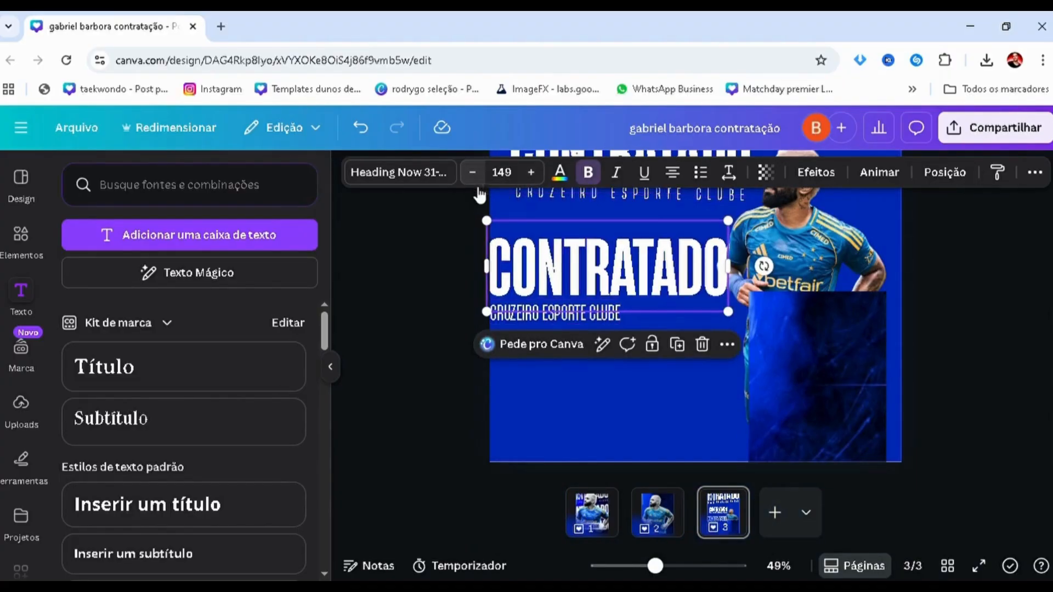
# Reduce the new club name under the lower CONTRATADO title to font size 30,5
pyautogui.click(503, 315)
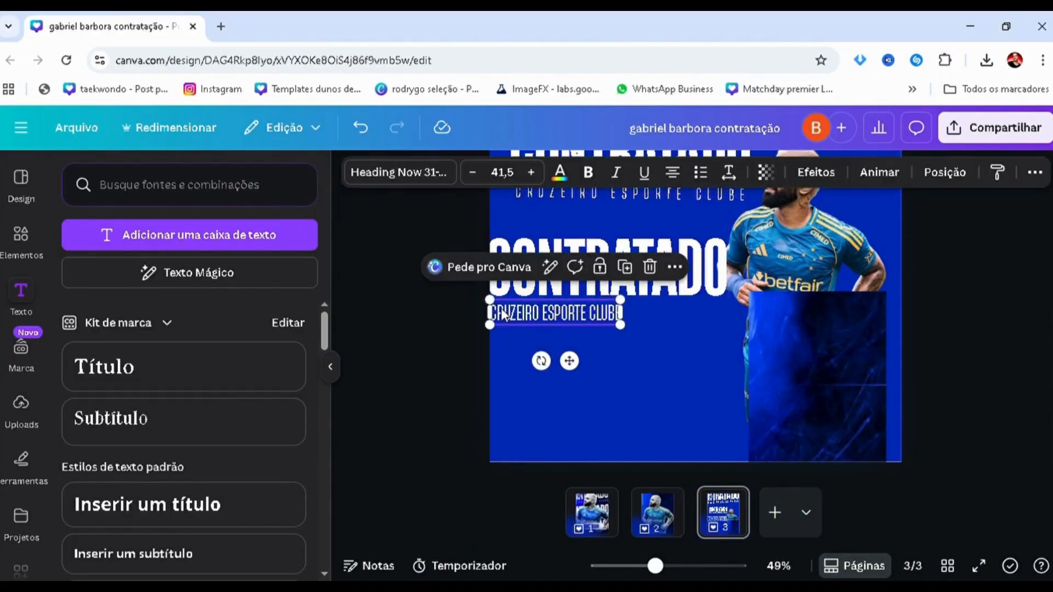
pyautogui.click(481, 180)
pyautogui.click(481, 179)
pyautogui.click(480, 180)
pyautogui.click(480, 179)
pyautogui.click(481, 180)
pyautogui.click(480, 181)
pyautogui.click(480, 181)
pyautogui.click(481, 180)
pyautogui.click(480, 180)
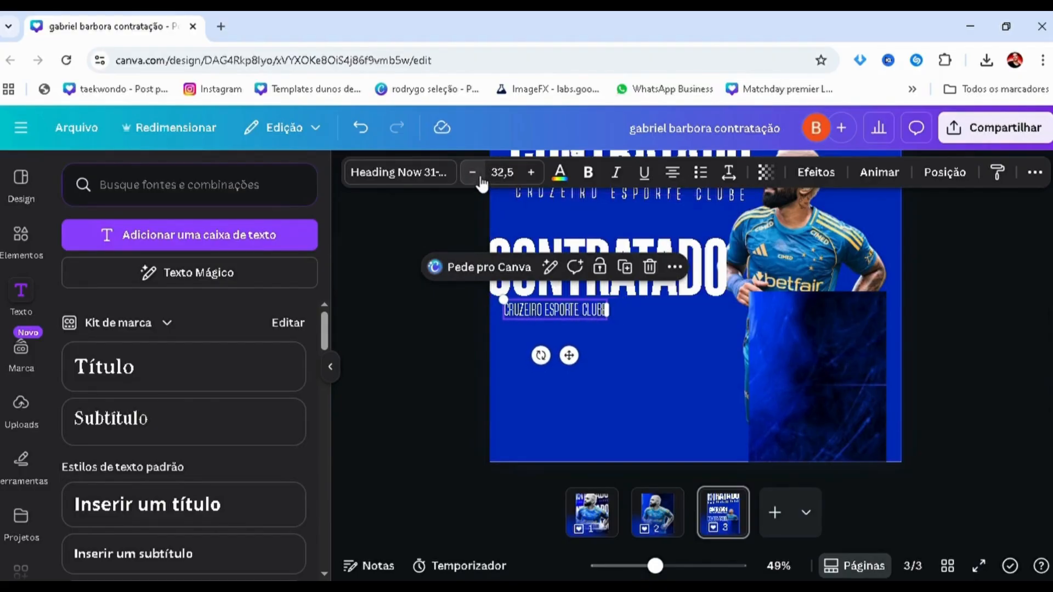
pyautogui.click(481, 181)
pyautogui.click(458, 221)
# Check the original club name's letter spacing and set the new club name's letter spacing to 405
pyautogui.scroll(1, 460, 223)
pyautogui.click(548, 272)
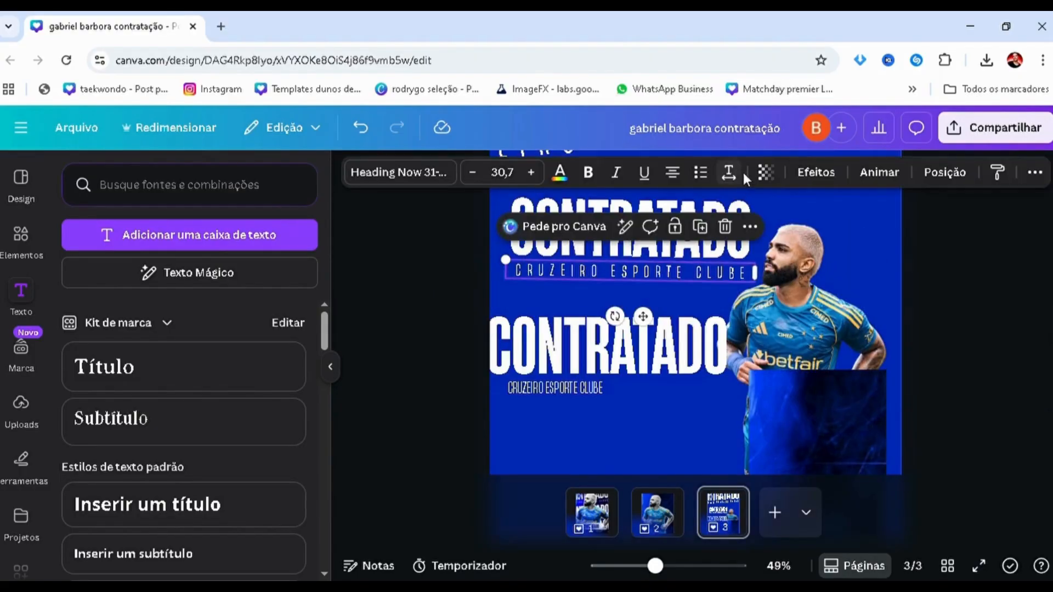
pyautogui.click(728, 172)
pyautogui.click(569, 389)
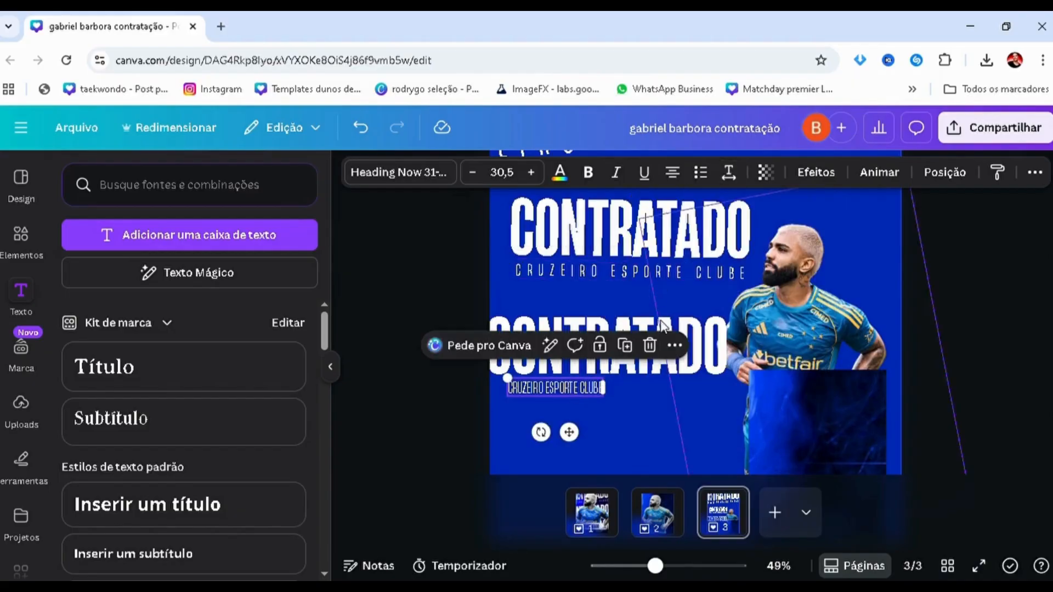
pyautogui.click(729, 173)
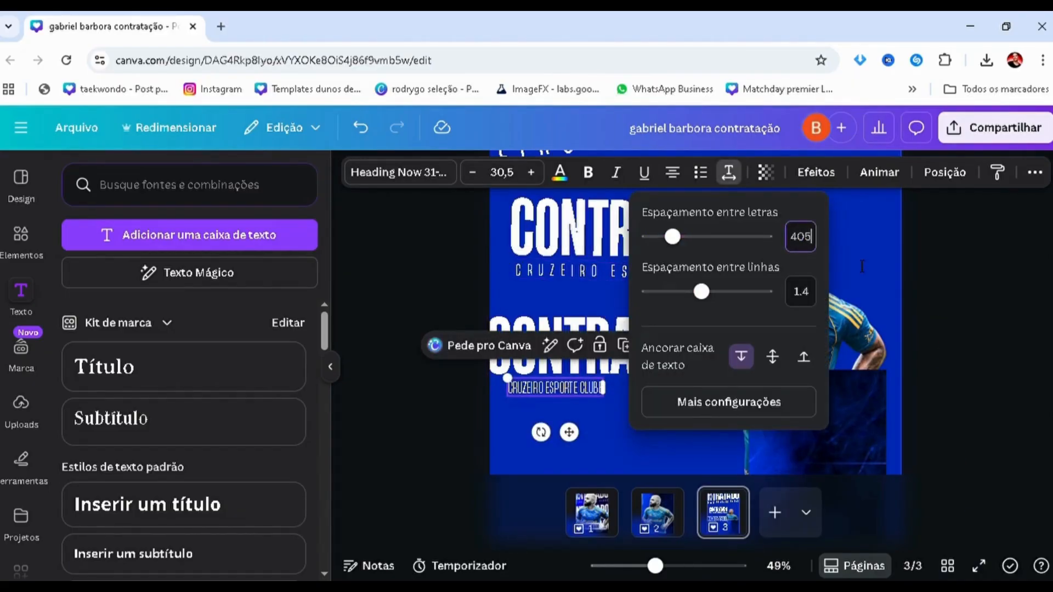
pyautogui.write('405')
pyautogui.press('Return')
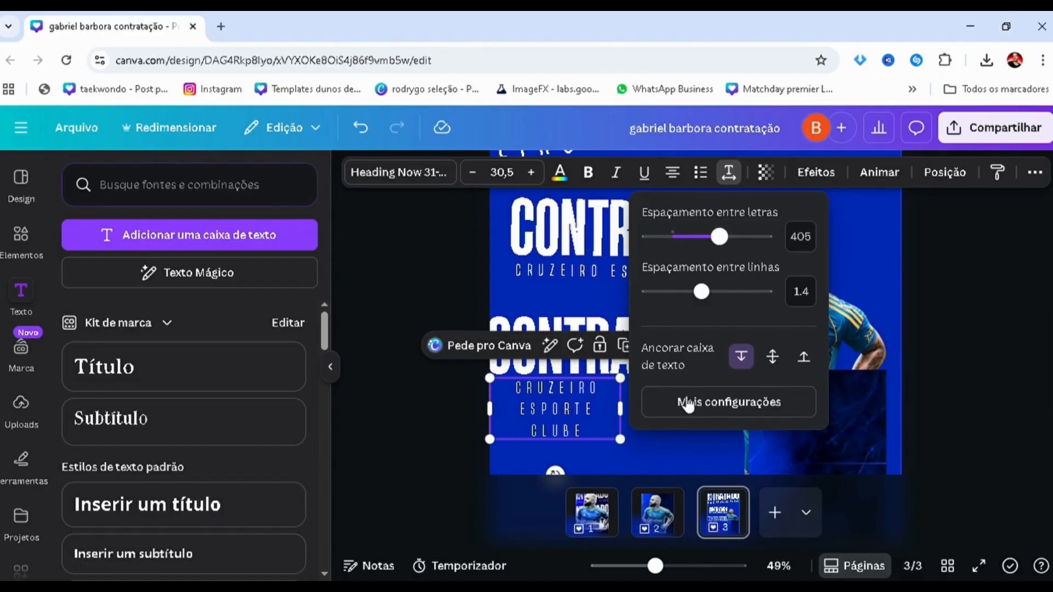
# Widen the club name's text box to fit one line and align it with the new CONTRATADO title directly above
pyautogui.click(619, 410)
pyautogui.moveTo(632, 420); pyautogui.dragTo(785, 410)
pyautogui.click(496, 391)
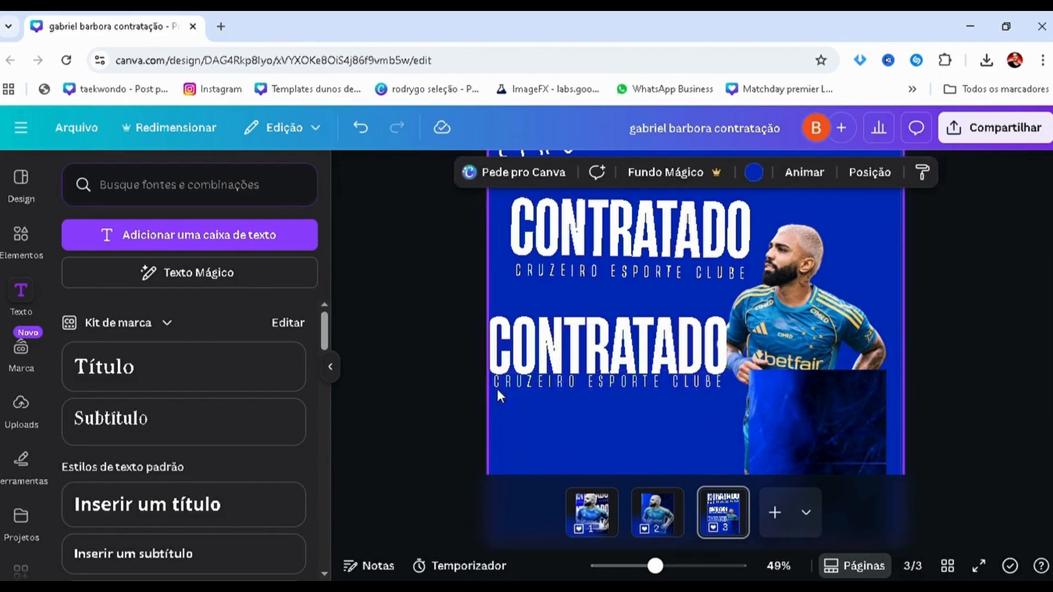
pyautogui.scroll(3, 521, 351)
pyautogui.moveTo(529, 349); pyautogui.dragTo(543, 349)
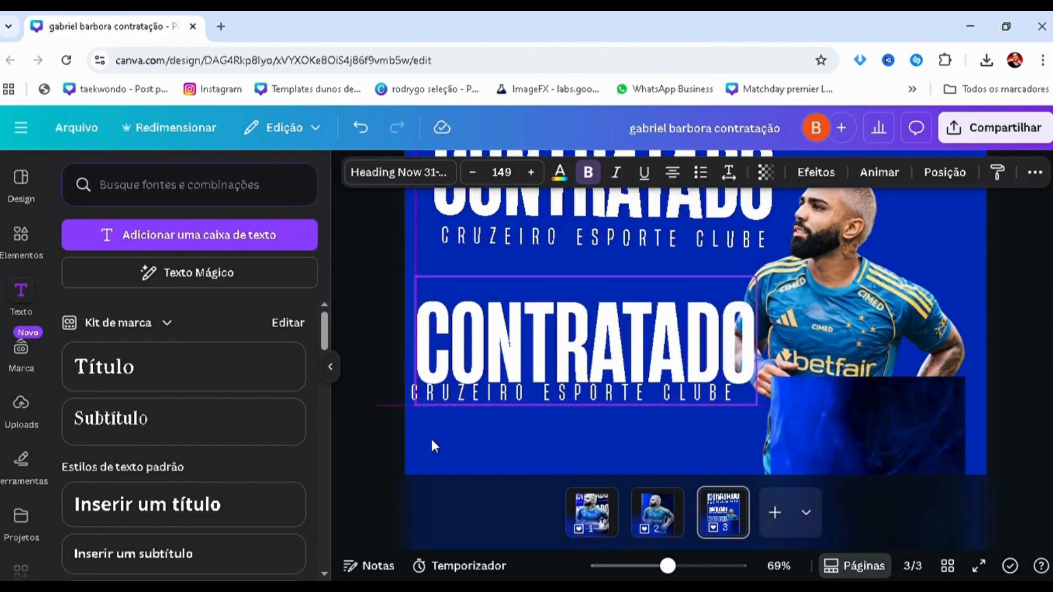
pyautogui.click(430, 437)
pyautogui.scroll(2, 434, 436)
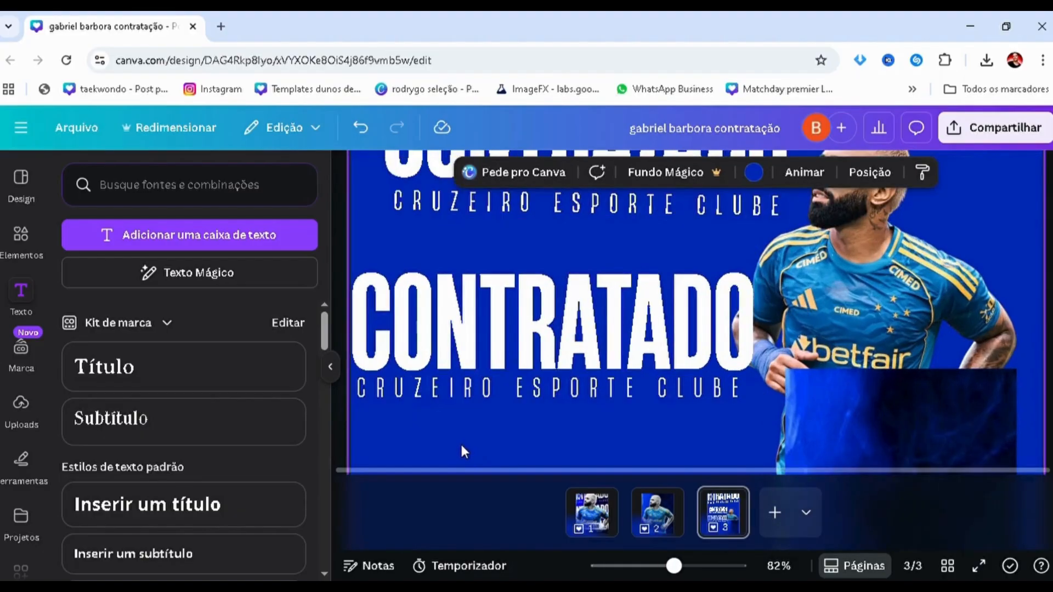
# Enlarge the new club name slightly to font size 31,7
pyautogui.click(421, 390)
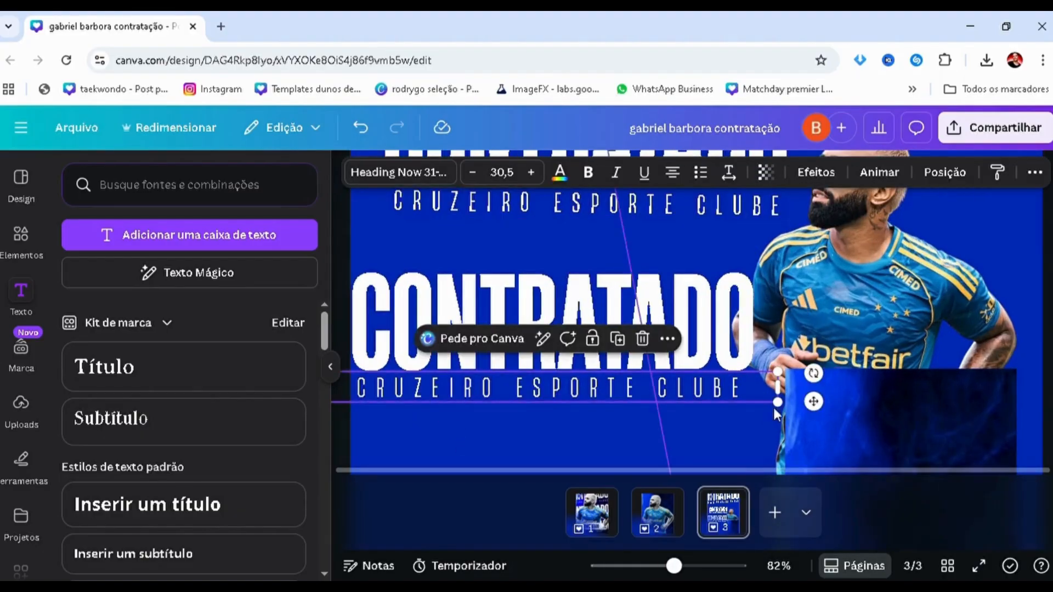
pyautogui.moveTo(787, 417); pyautogui.dragTo(807, 423)
pyautogui.click(406, 434)
pyautogui.scroll(-3, 406, 434)
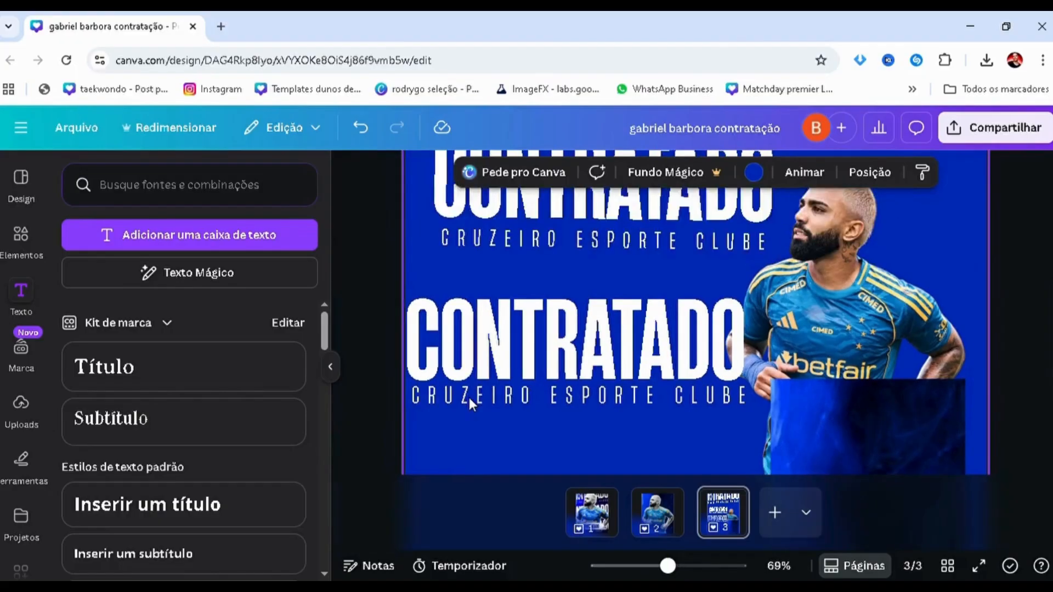
# Move the club name slightly lower, scale it to font size 30,5 and nudge it left under the title
pyautogui.moveTo(485, 399); pyautogui.dragTo(481, 409)
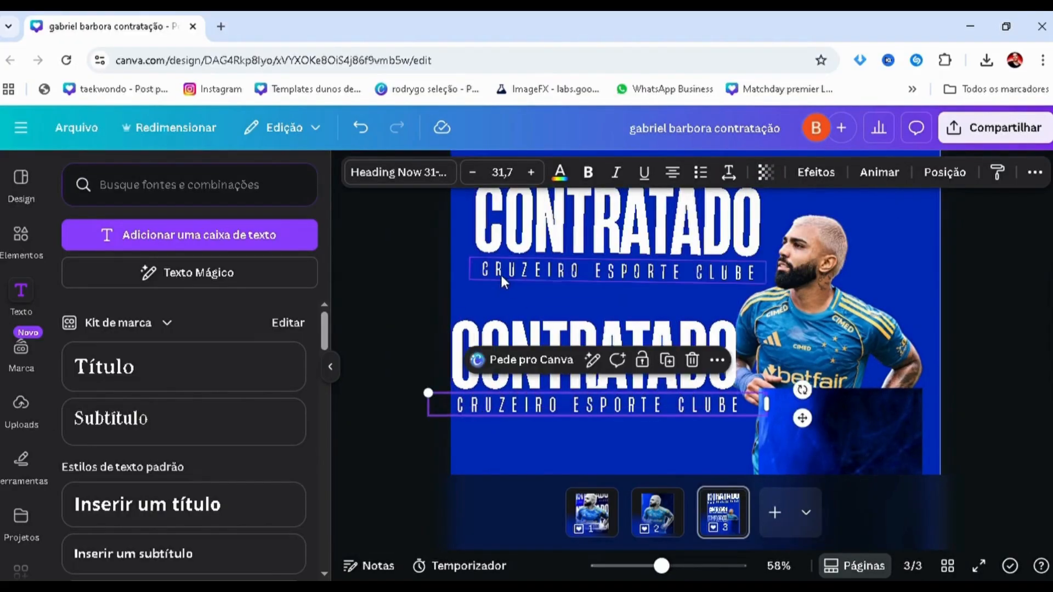
pyautogui.moveTo(441, 406); pyautogui.dragTo(444, 431)
pyautogui.press('Left')
pyautogui.press('Left')
pyautogui.press('Left')
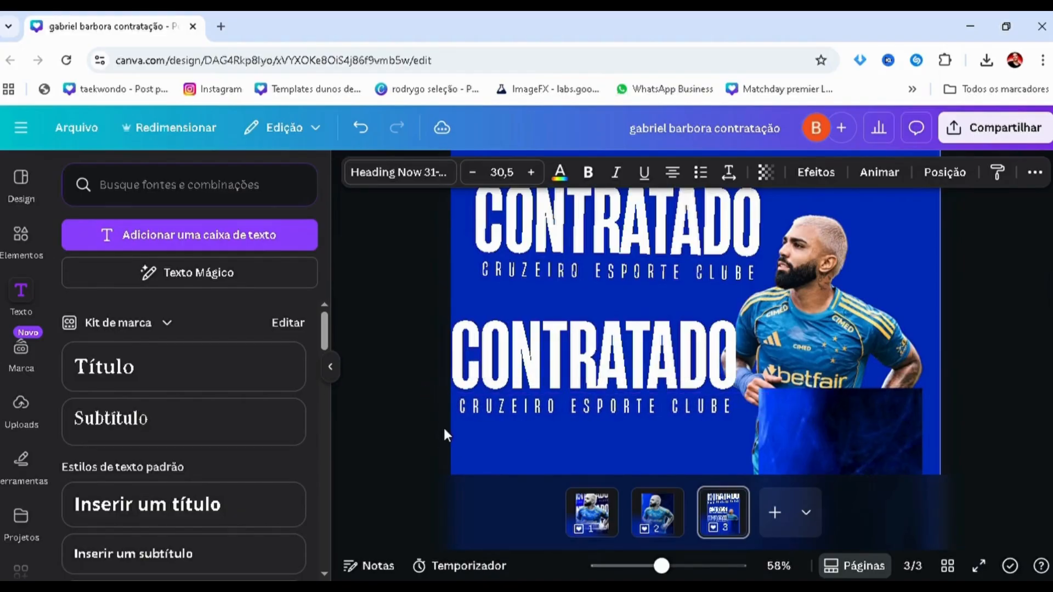
# Group the new CONTRATADO title with its club name
pyautogui.moveTo(527, 456); pyautogui.dragTo(520, 338)
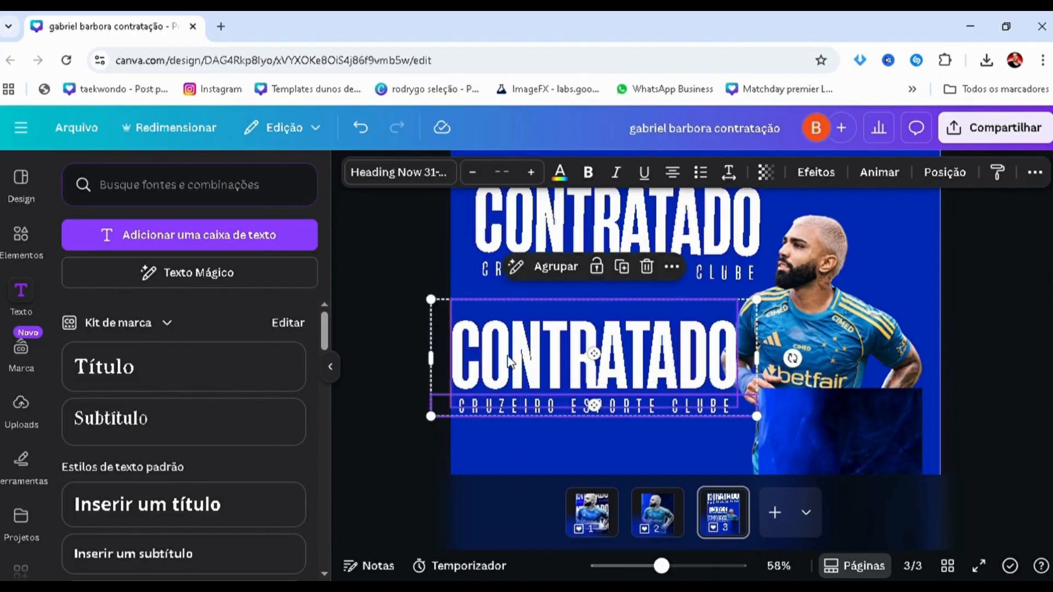
pyautogui.click(557, 266)
pyautogui.click(419, 396)
# Copy the new CONTRATADO group from page 3 and paste it onto page 2 with the player
pyautogui.scroll(4, 614, 406)
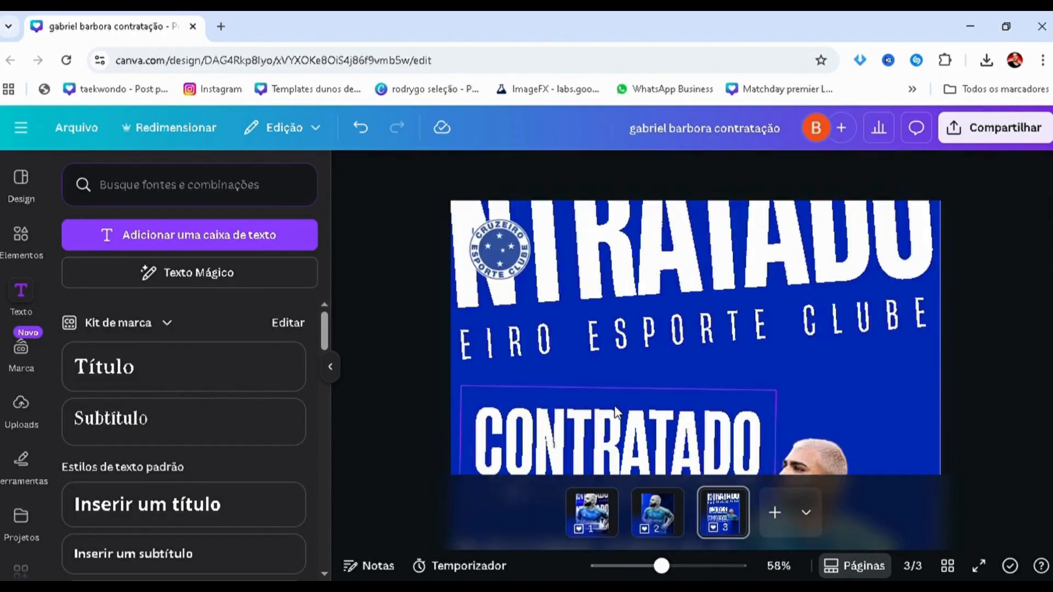
pyautogui.click(724, 260)
pyautogui.scroll(-5, 659, 310)
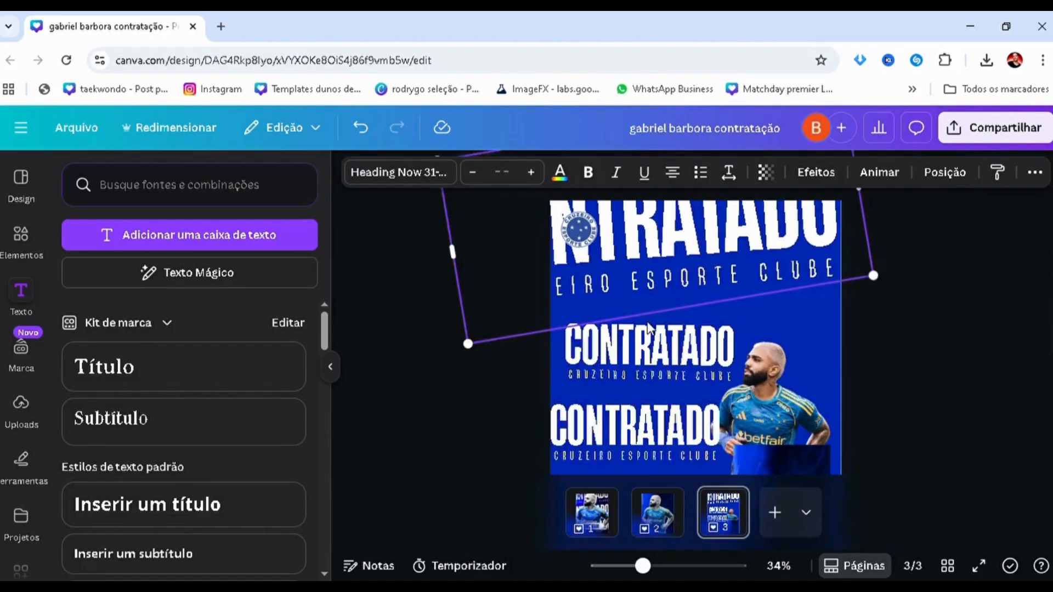
pyautogui.click(526, 378)
pyautogui.click(658, 372)
pyautogui.click(665, 521)
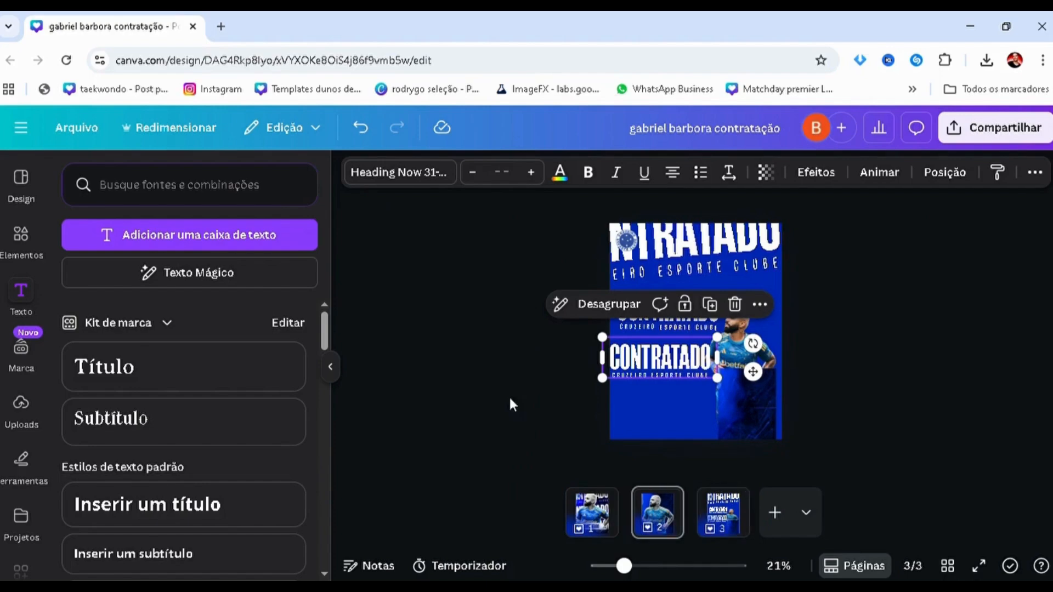
pyautogui.hotkey('ctrl', 'v')
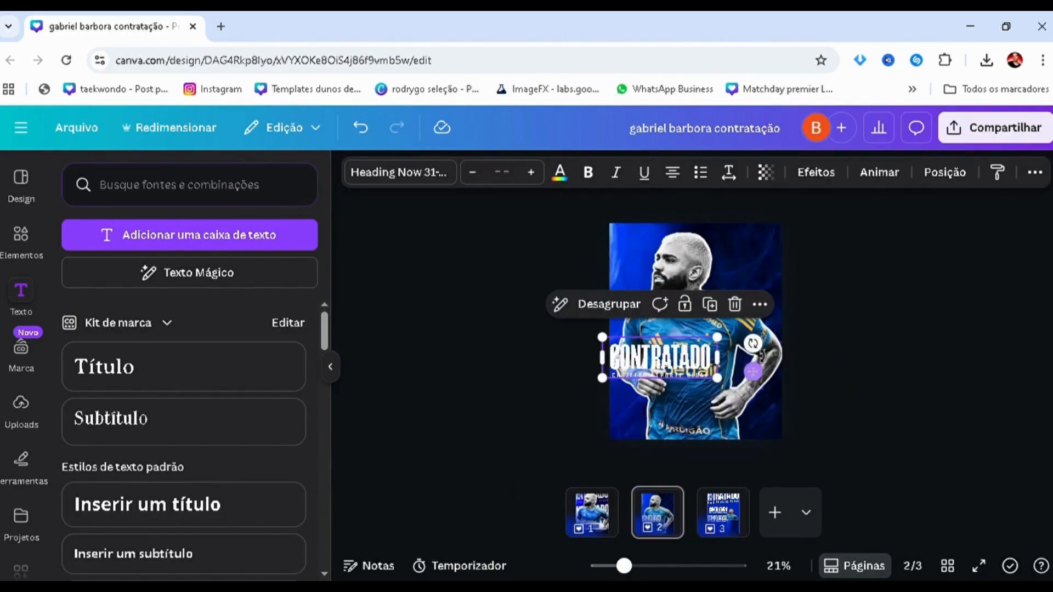
# Tilt the pasted group slightly counterclockwise, enlarge it beyond the page width and place it across the top of page 2
pyautogui.moveTo(753, 371); pyautogui.dragTo(755, 375)
pyautogui.moveTo(610, 349); pyautogui.dragTo(312, 341)
pyautogui.moveTo(564, 334); pyautogui.dragTo(679, 347)
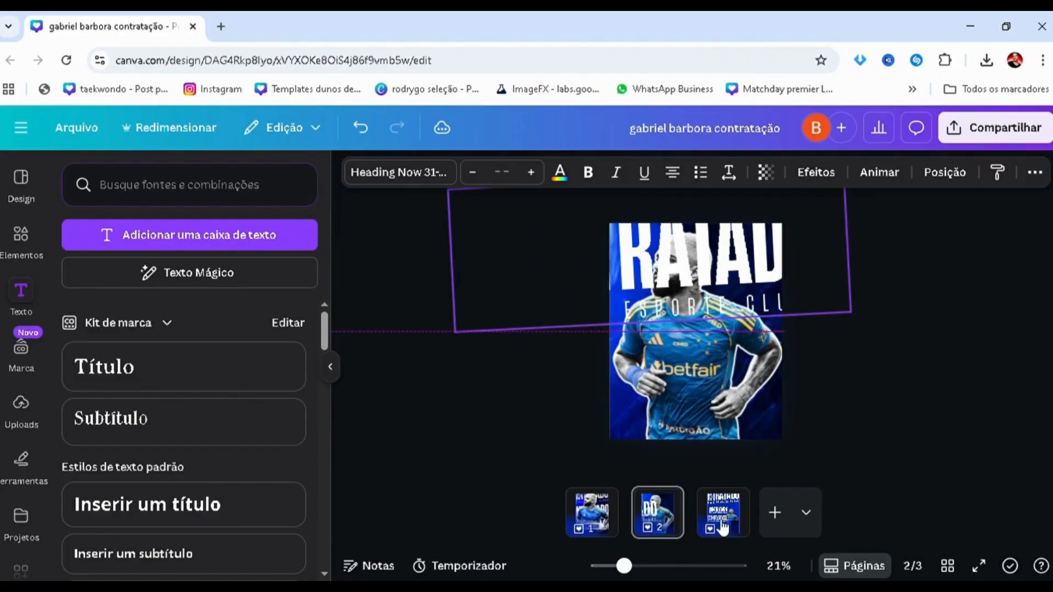
# Compare with the finished poster on page 1 and shrink the tilted group until NTRATADO fits across the page
pyautogui.moveTo(722, 526); pyautogui.dragTo(723, 526)
pyautogui.click(592, 513)
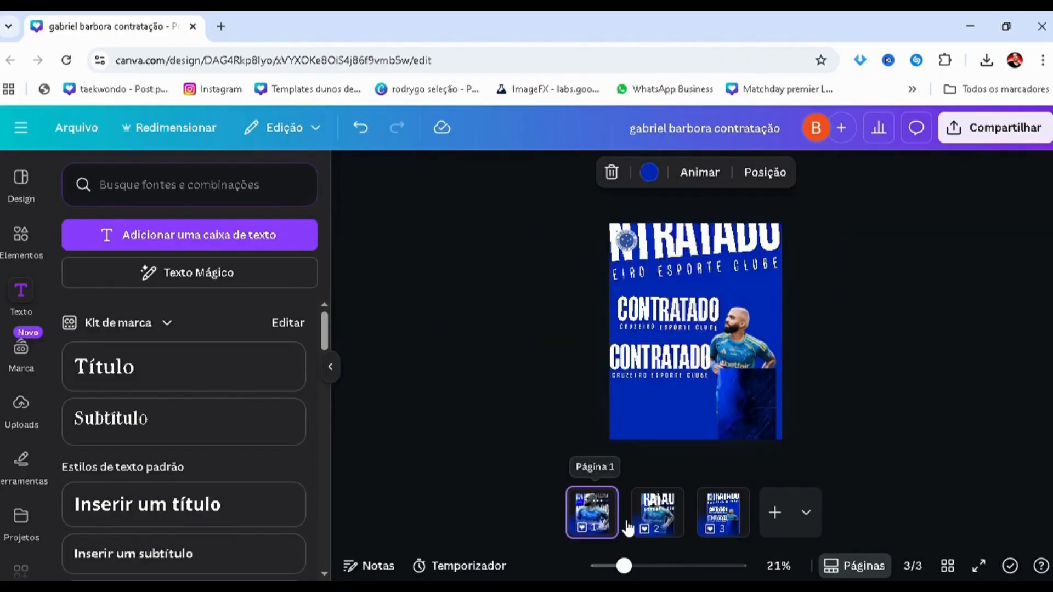
pyautogui.click(668, 528)
pyautogui.click(471, 326)
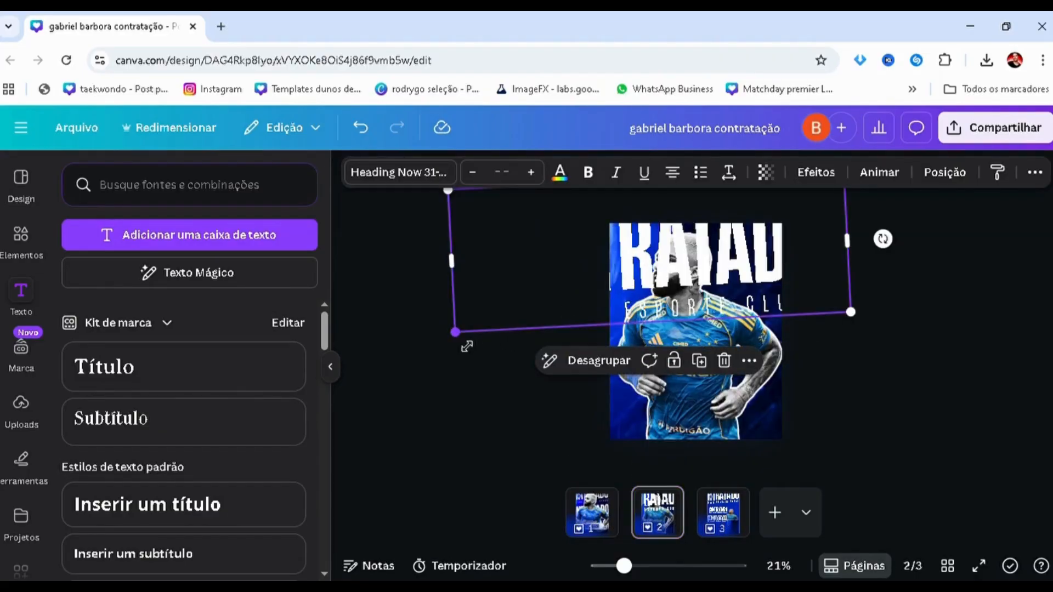
pyautogui.moveTo(550, 319); pyautogui.dragTo(569, 313)
pyautogui.moveTo(629, 262); pyautogui.dragTo(612, 279)
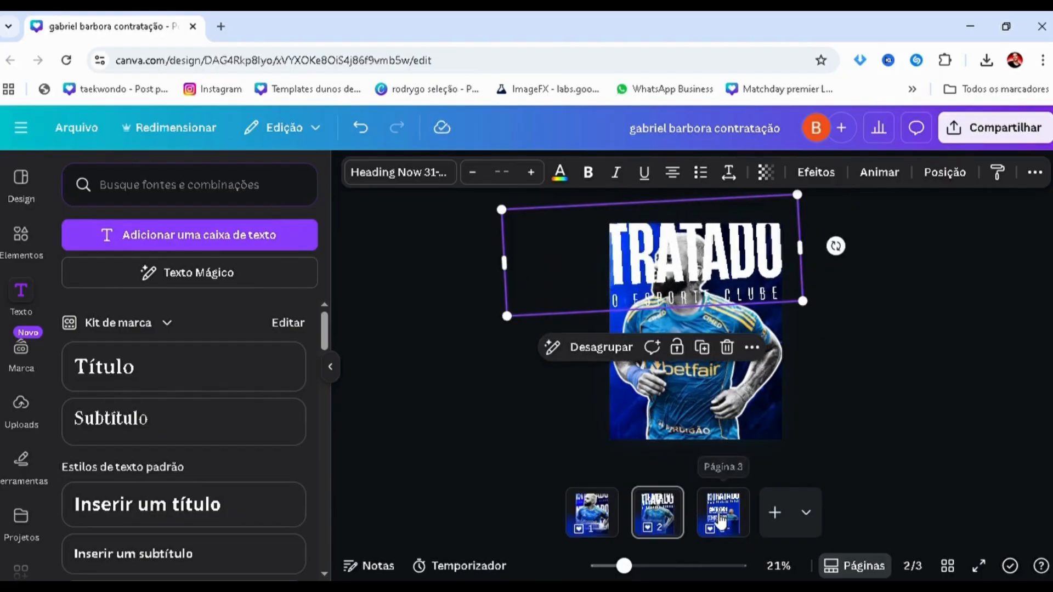
pyautogui.click(591, 521)
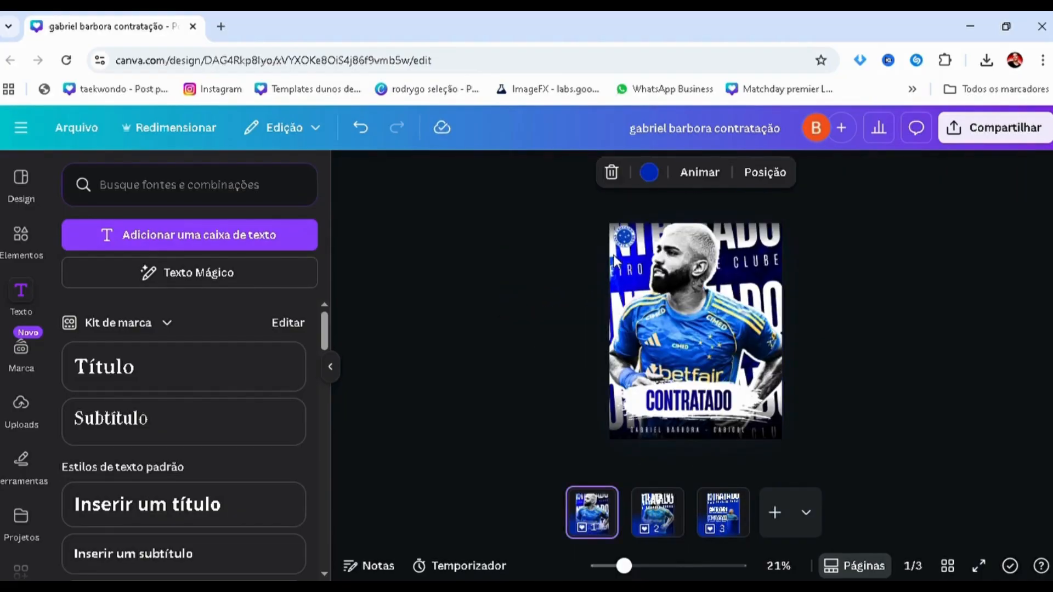
pyautogui.click(650, 531)
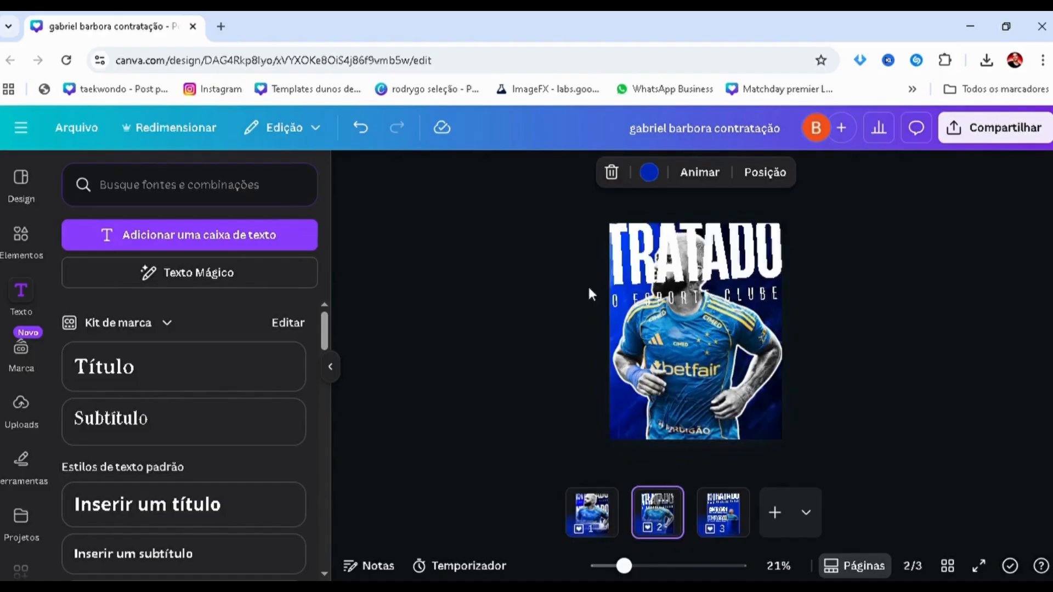
pyautogui.click(531, 311)
pyautogui.moveTo(515, 324); pyautogui.dragTo(558, 310)
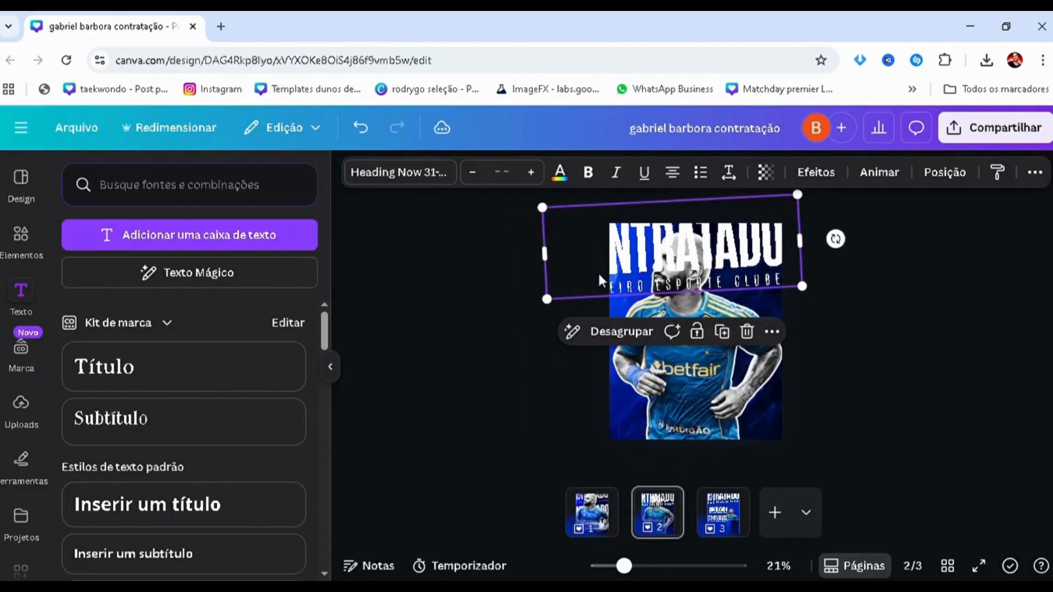
# Move the CONTRATADO group's layer behind the player cutout and compare the result with page 1
pyautogui.hotkey('alt', '1')
pyautogui.moveTo(226, 315); pyautogui.dragTo(299, 351)
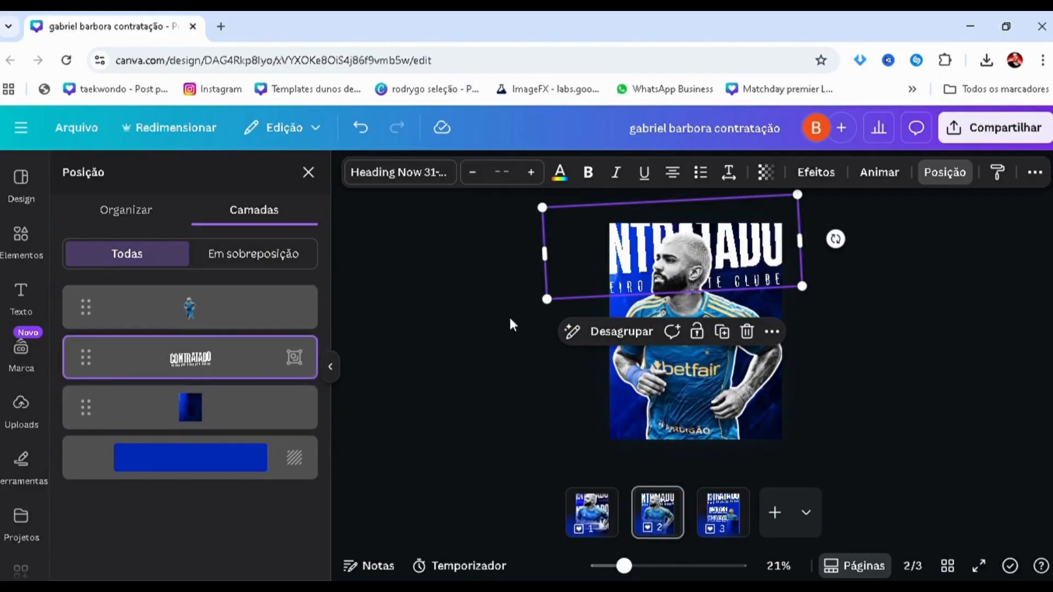
pyautogui.click(590, 513)
pyautogui.click(653, 516)
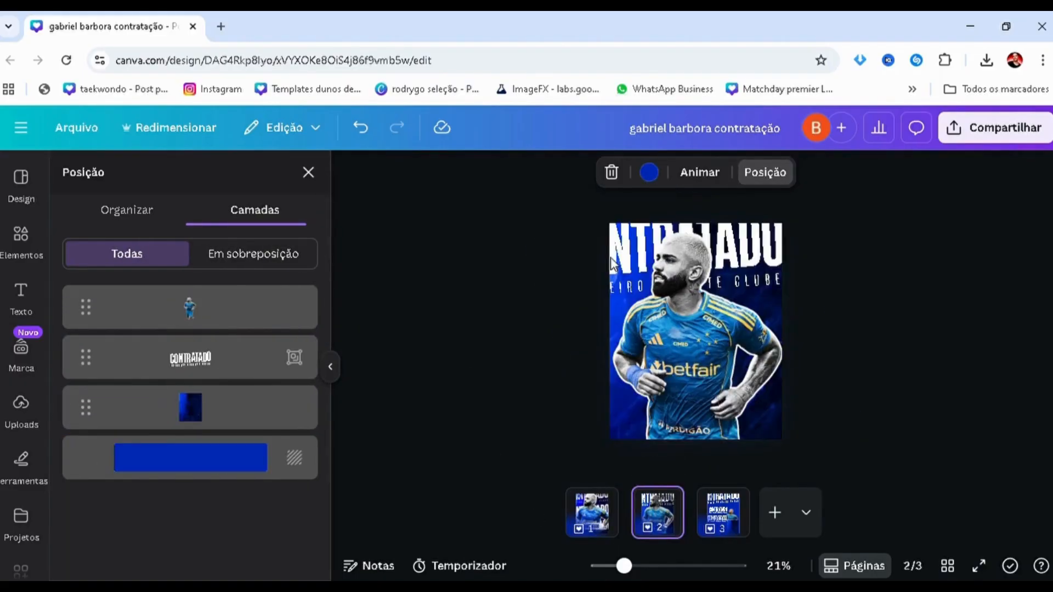
# Duplicate the tilted CONTRATADO group twice behind the player, one shifted right across the middle and one across the bottom
pyautogui.click(612, 275)
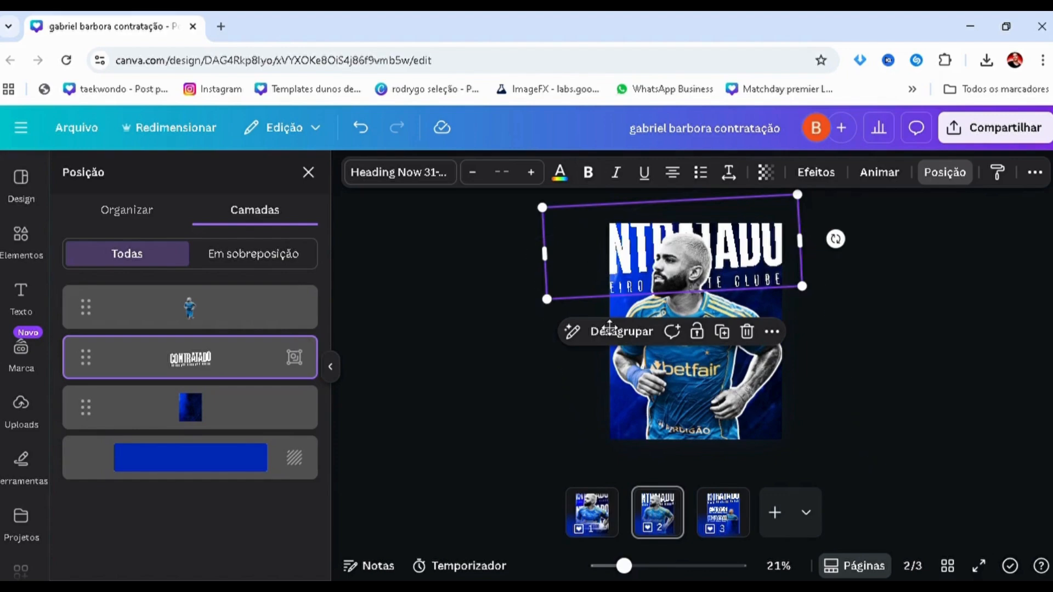
pyautogui.moveTo(610, 327); pyautogui.dragTo(639, 349)
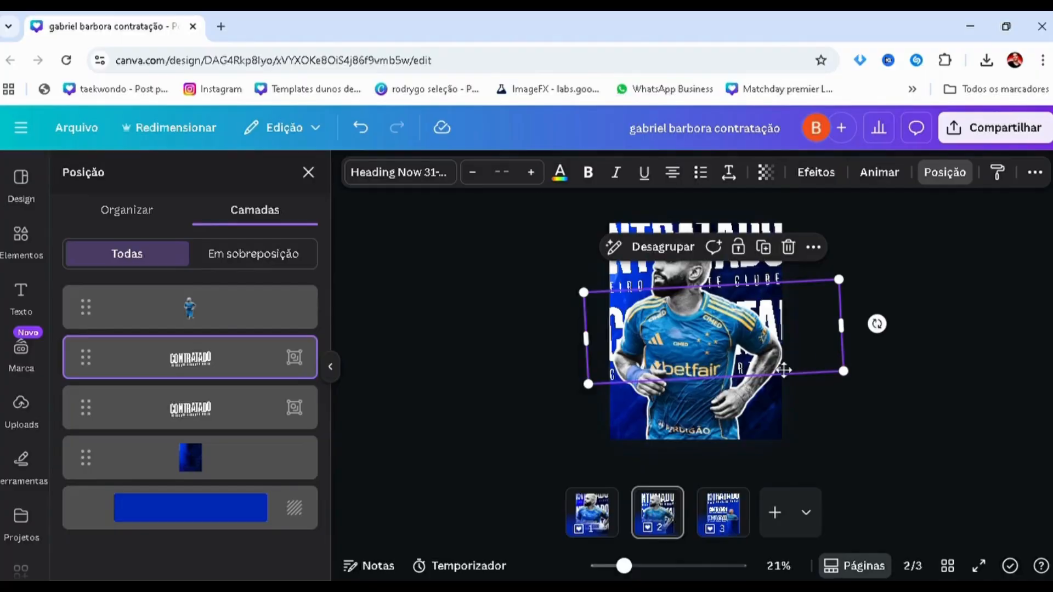
pyautogui.moveTo(784, 371); pyautogui.dragTo(789, 436)
pyautogui.click(416, 325)
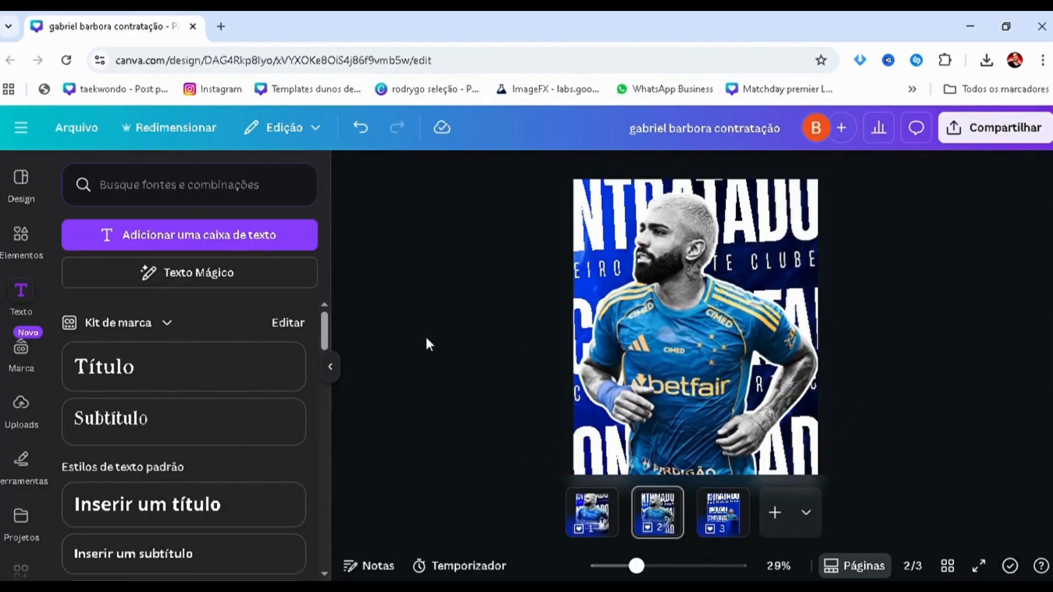
pyautogui.scroll(-1, 427, 338)
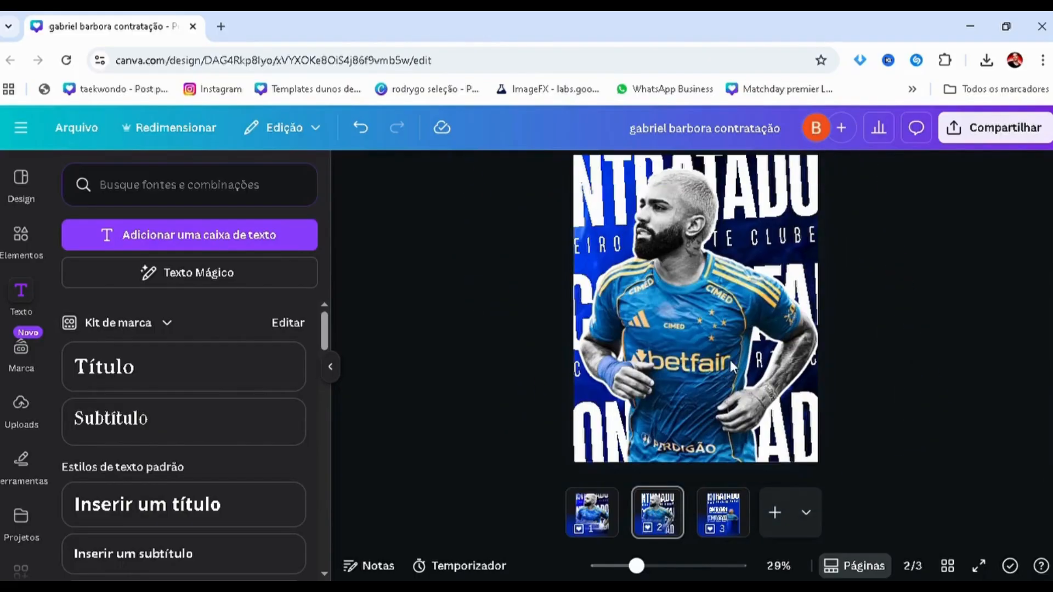
pyautogui.scroll(1, 821, 281)
pyautogui.scroll(-1, 817, 304)
pyautogui.scroll(1, 817, 304)
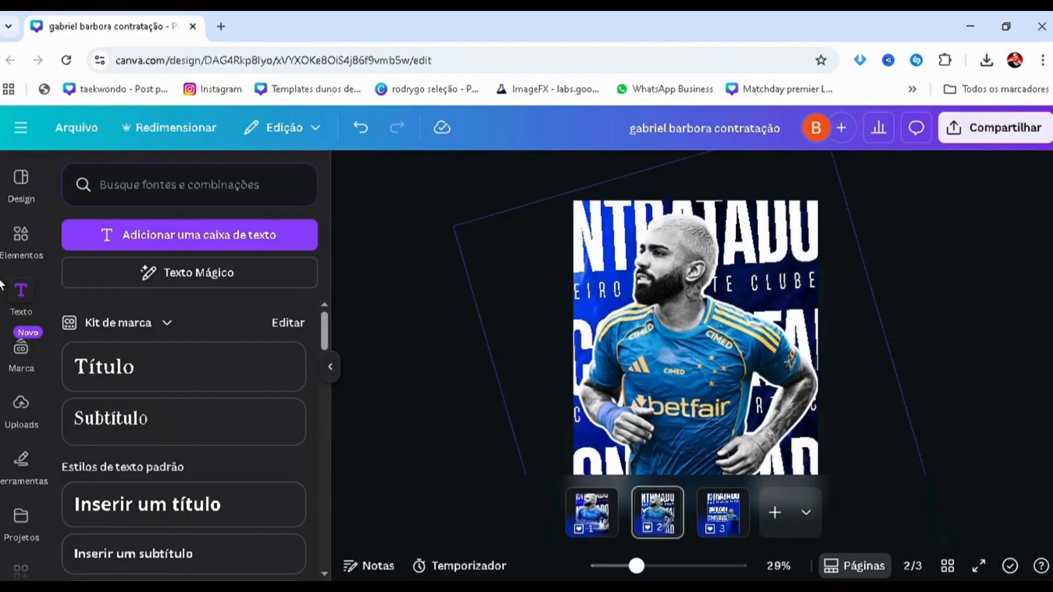
# Search the elements for Quadrado and add a plain square shape to page 2
pyautogui.click(22, 253)
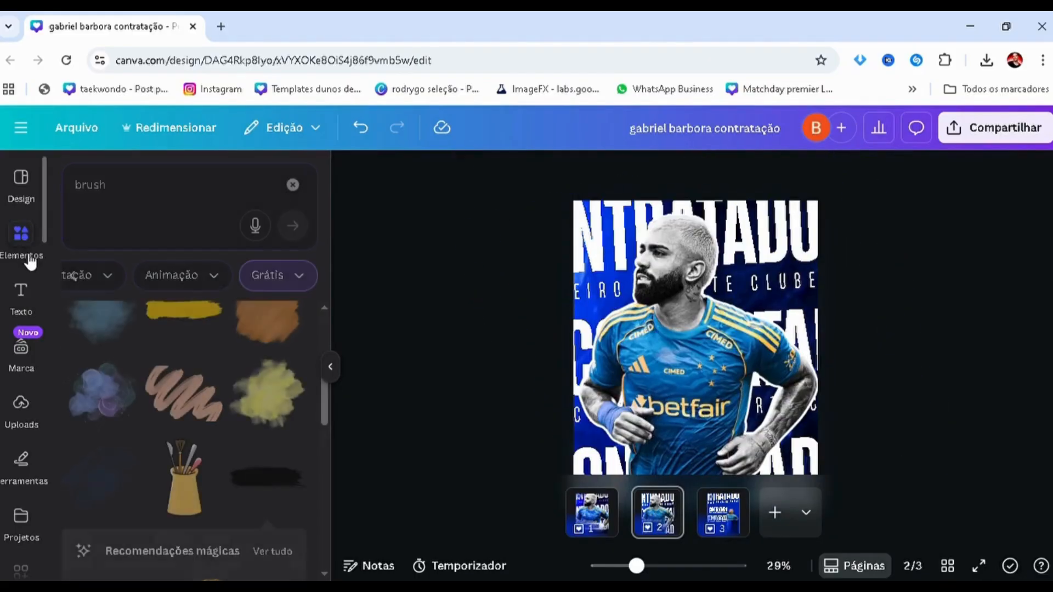
pyautogui.click(293, 184)
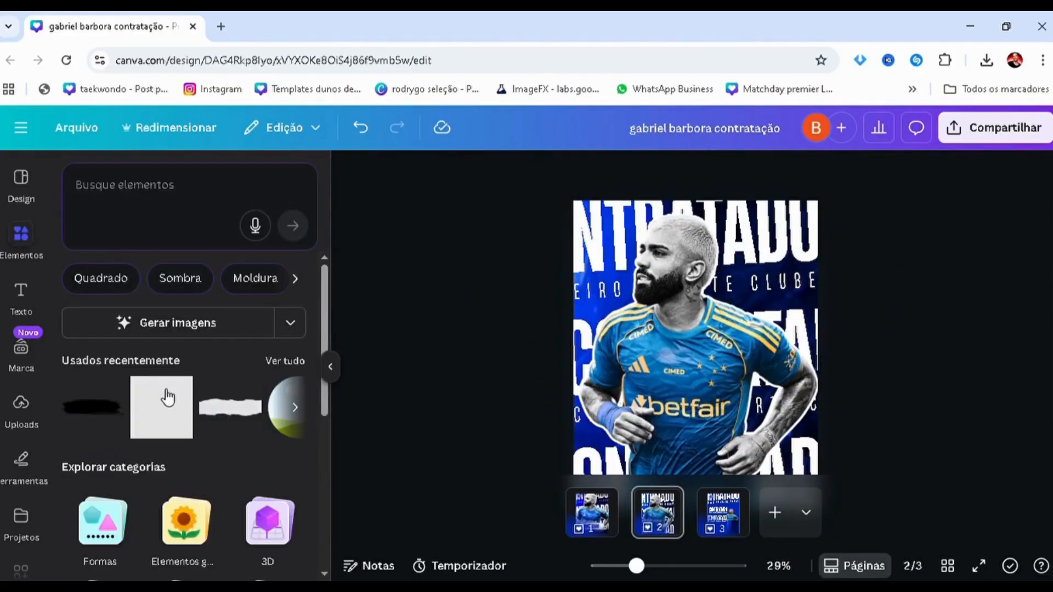
pyautogui.click(103, 285)
pyautogui.scroll(-2, 146, 406)
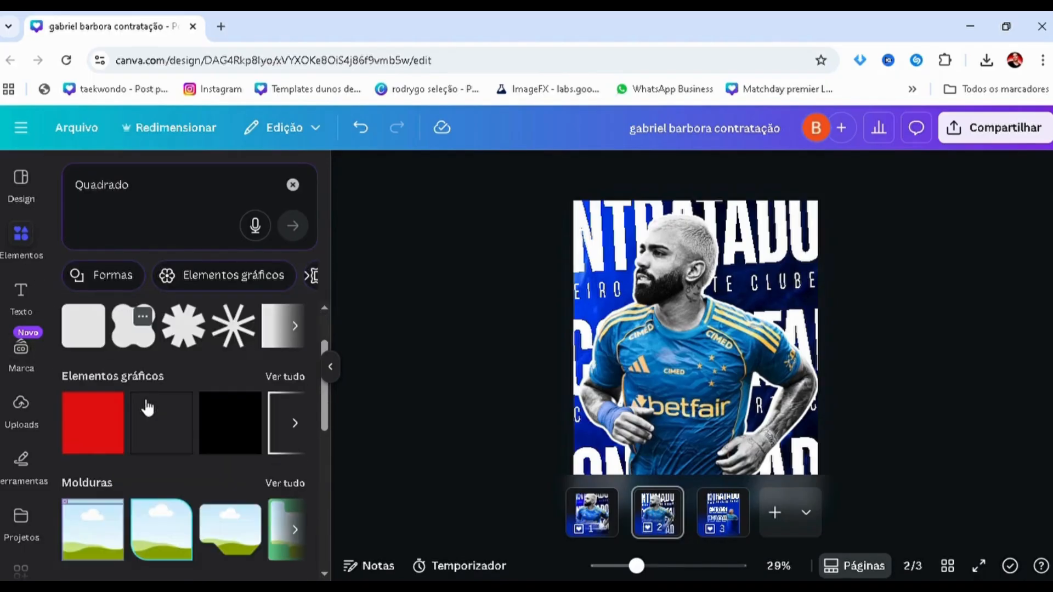
pyautogui.click(295, 327)
pyautogui.scroll(1, 290, 351)
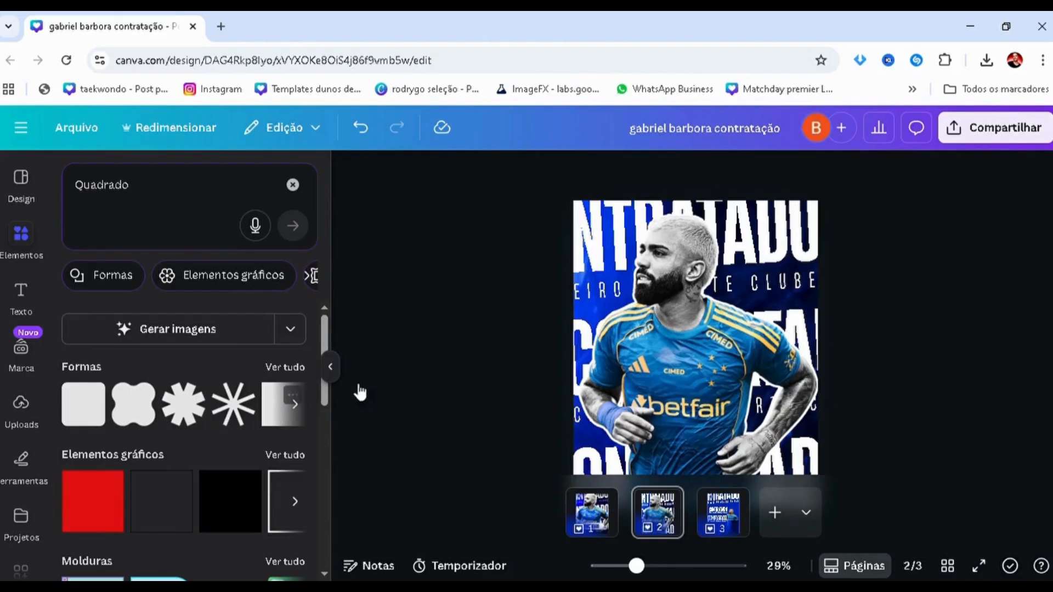
pyautogui.click(663, 350)
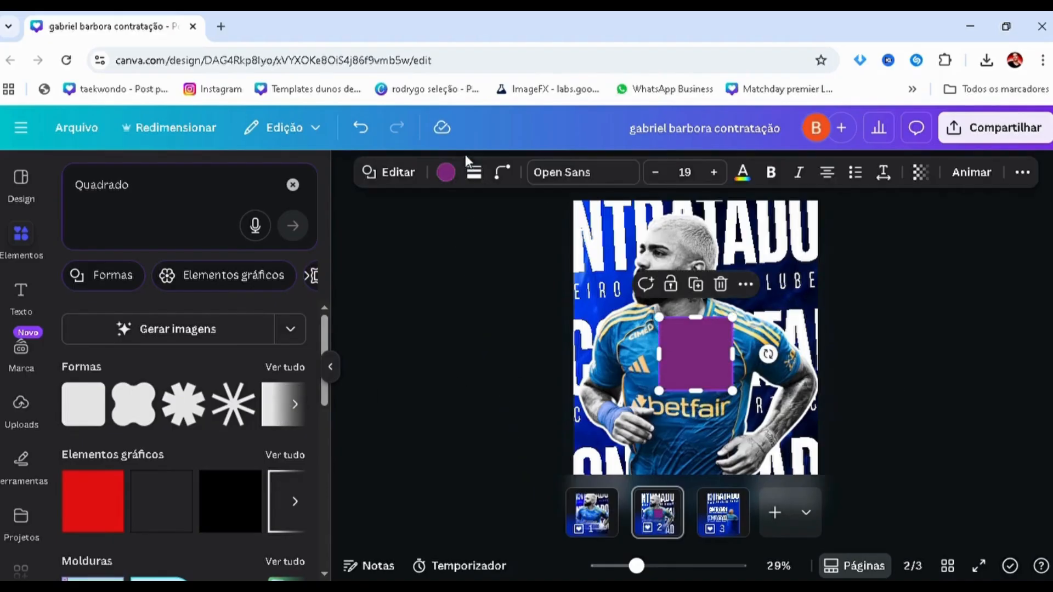
# Fill the square with a gradient running from solid black to fully transparent black
pyautogui.click(446, 172)
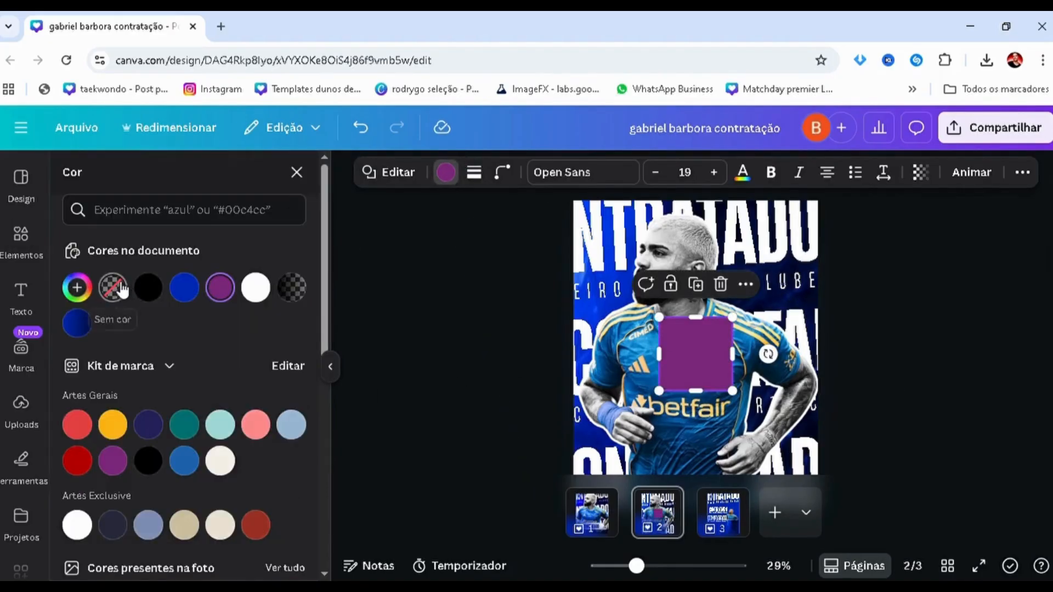
pyautogui.click(149, 287)
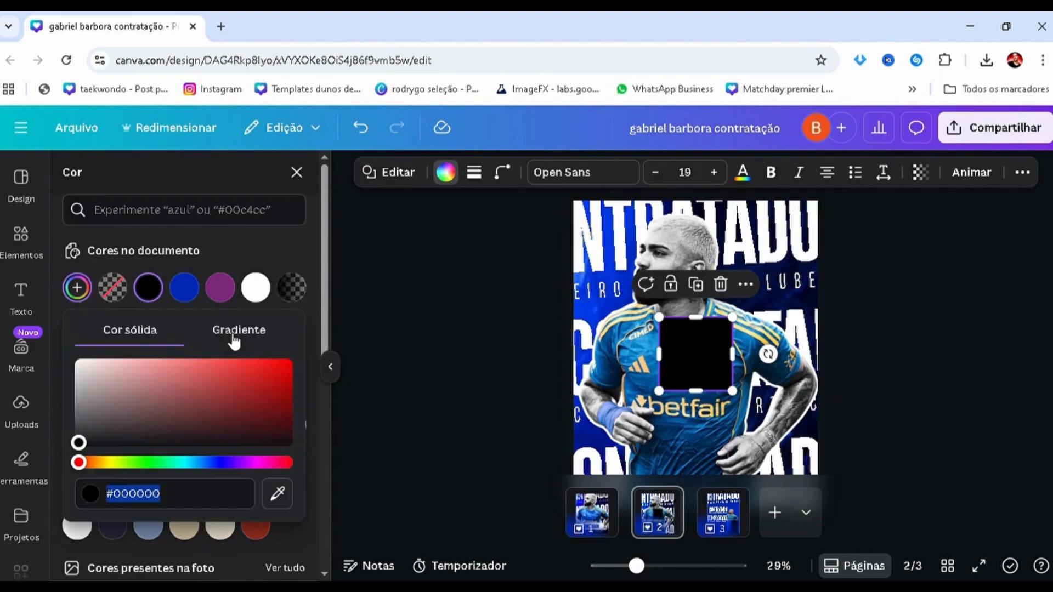
pyautogui.click(233, 336)
pyautogui.click(128, 401)
pyautogui.click(128, 278)
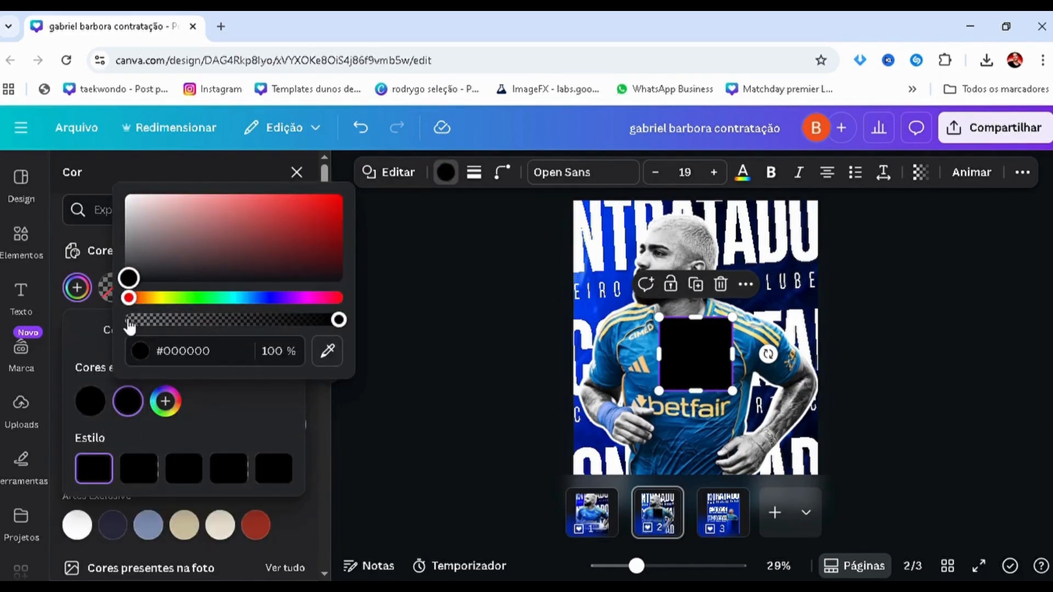
pyautogui.click(129, 319)
# Rotate the gradient so black lies at its base, then stretch it past the page width along the bottom of page 2
pyautogui.moveTo(767, 354); pyautogui.dragTo(789, 436)
pyautogui.moveTo(708, 444); pyautogui.dragTo(546, 441)
pyautogui.scroll(-2, 529, 441)
pyautogui.press('Escape')
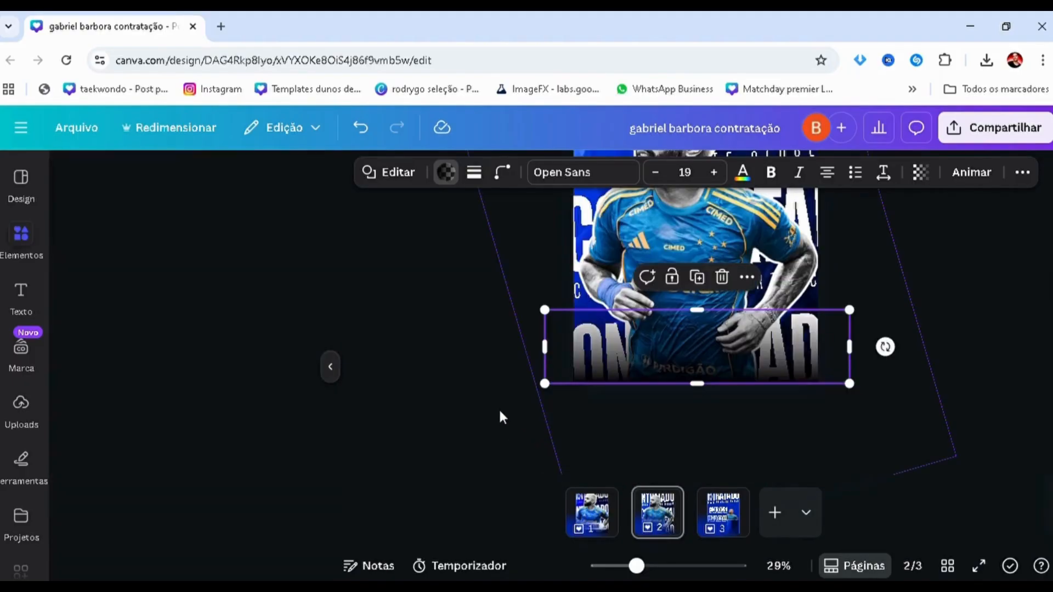
# Duplicate the gradient strip, turn the copy upside down and place it across the top of page 2
pyautogui.scroll(2, 515, 413)
pyautogui.moveTo(610, 466); pyautogui.dragTo(605, 345)
pyautogui.scroll(1, 609, 384)
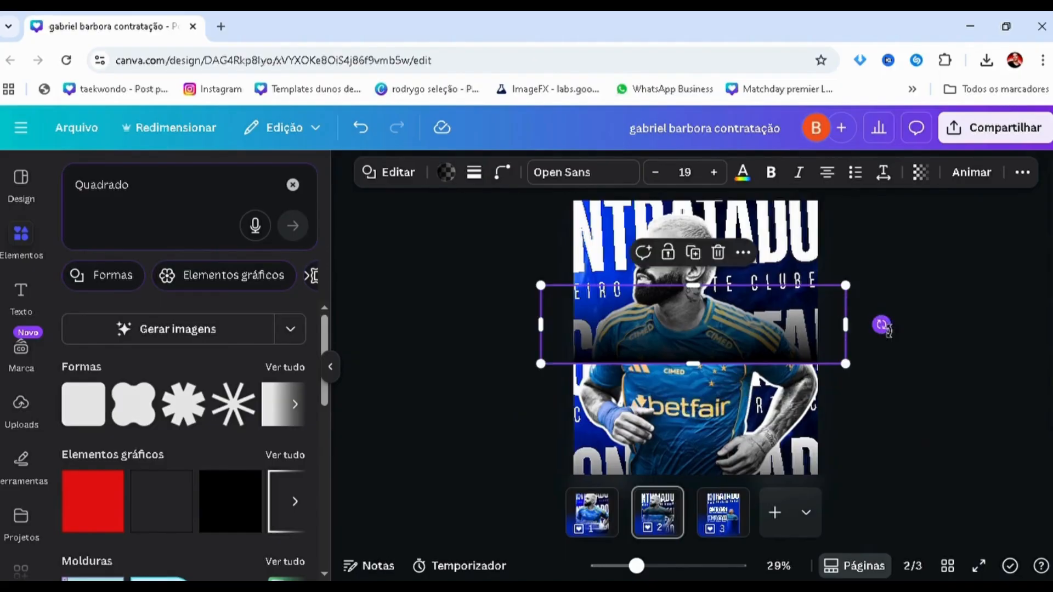
pyautogui.moveTo(882, 324); pyautogui.dragTo(619, 264)
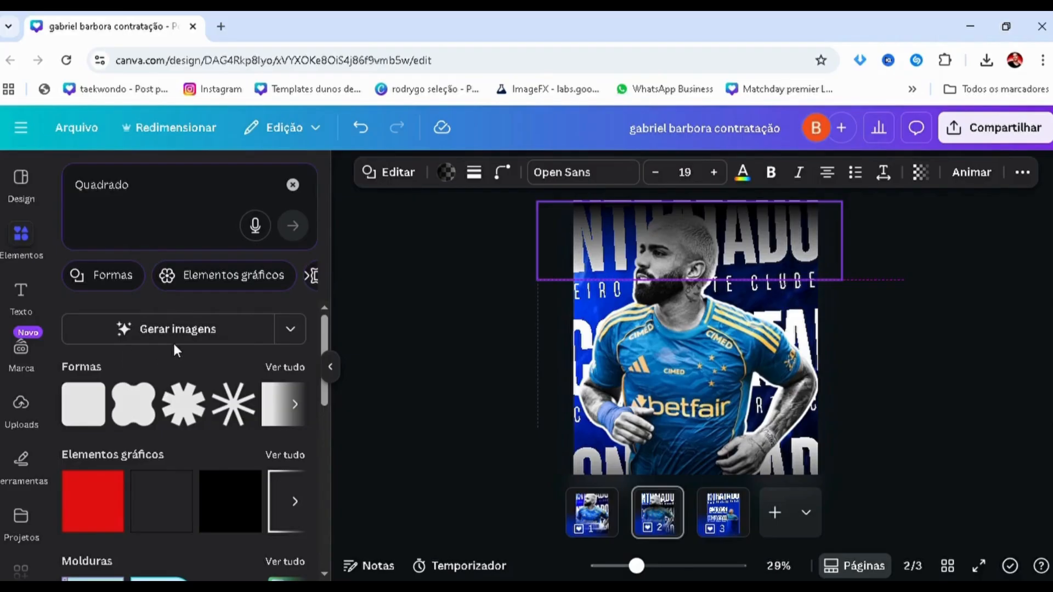
# Move the top gradient's layer directly behind the player cutout and raise the strip partly above the page edge
pyautogui.hotkey('alt', '1')
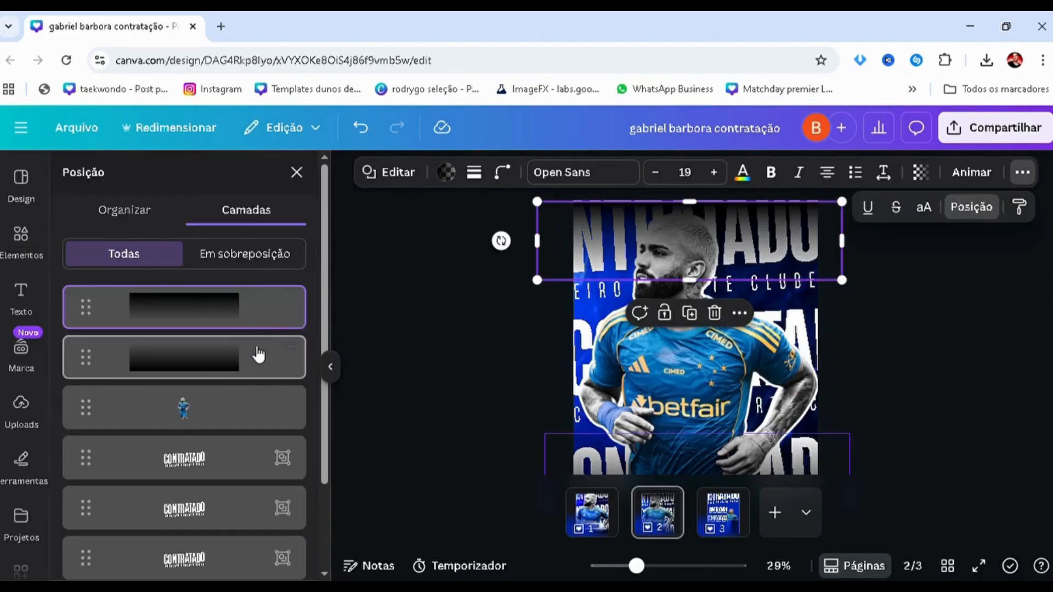
pyautogui.moveTo(219, 305); pyautogui.dragTo(216, 436)
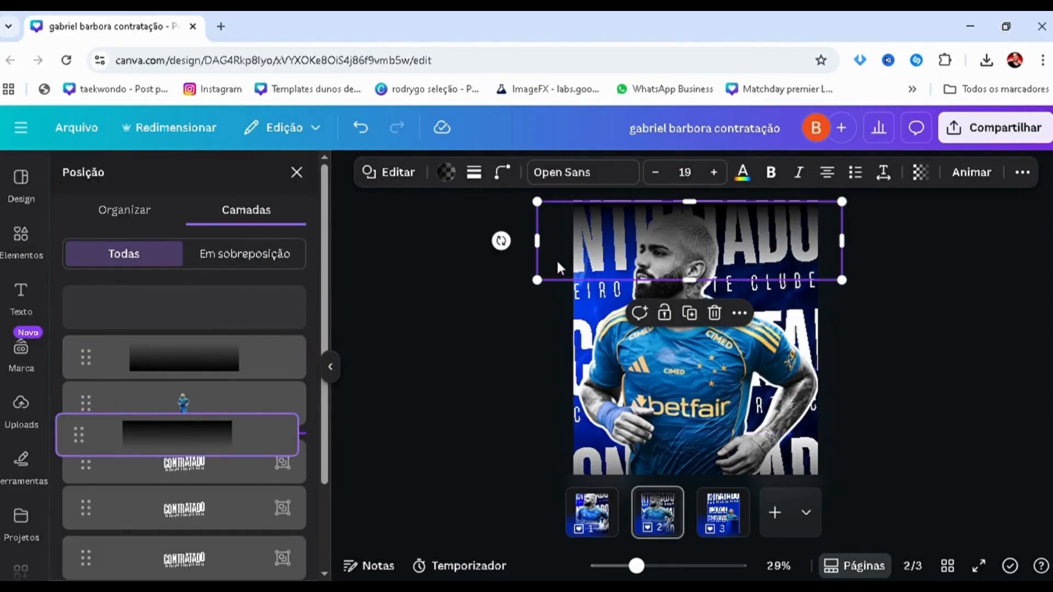
pyautogui.moveTo(560, 267); pyautogui.dragTo(564, 246)
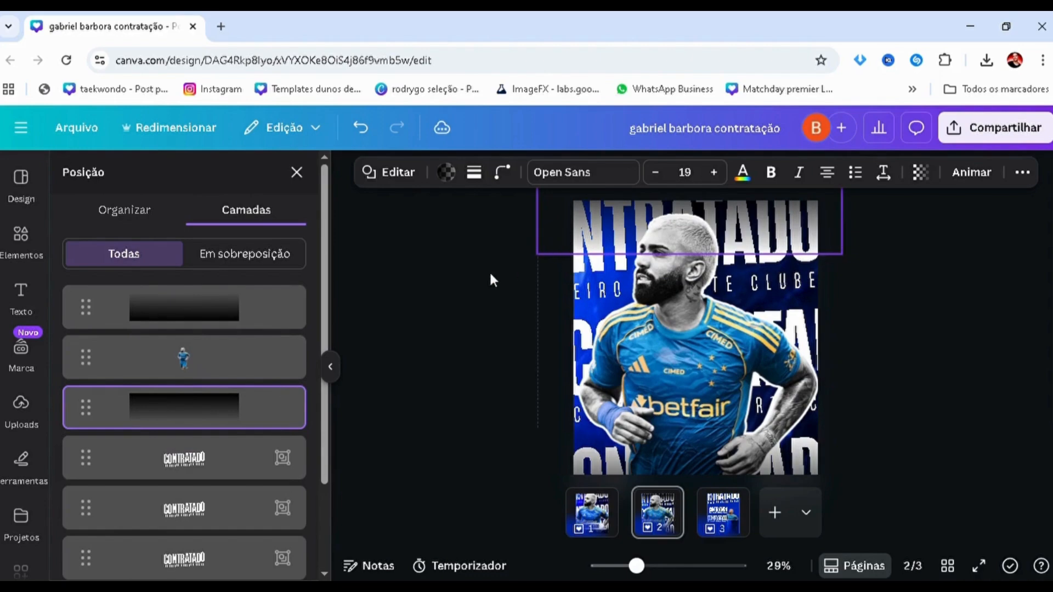
pyautogui.click(553, 229)
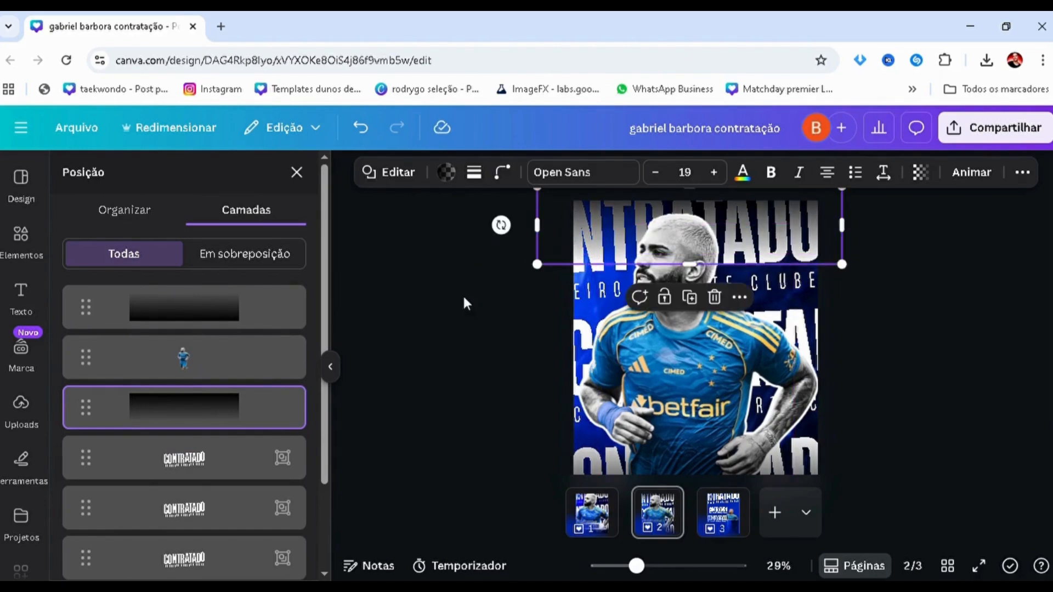
pyautogui.click(556, 266)
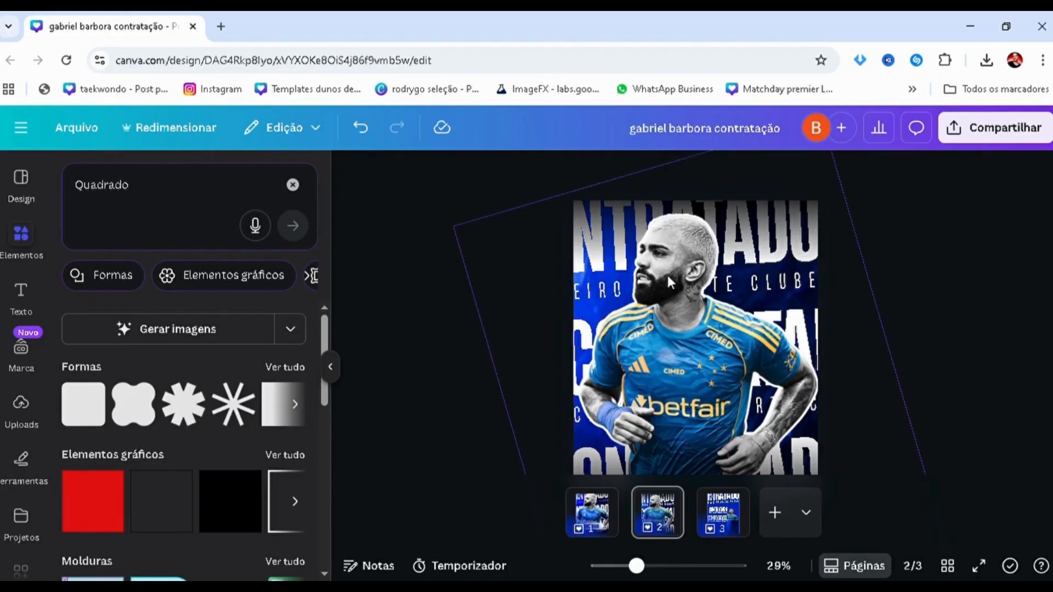
# Compare with page 1, then copy the Cruzeiro crest from page 3 into the upper-left corner of page 2
pyautogui.scroll(-2, 667, 275)
pyautogui.scroll(1, 498, 354)
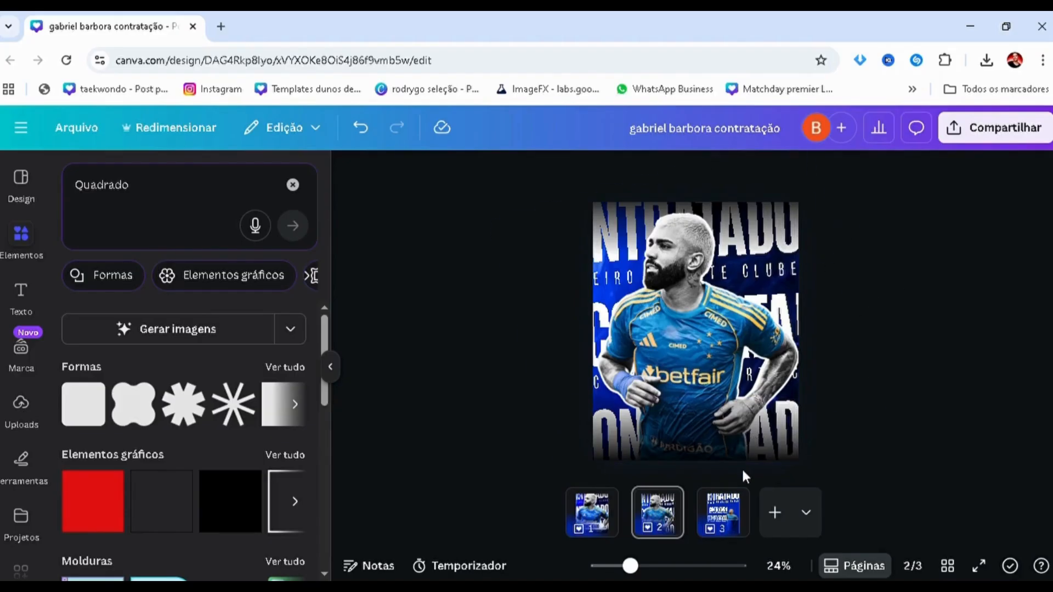
pyautogui.click(589, 521)
pyautogui.click(666, 531)
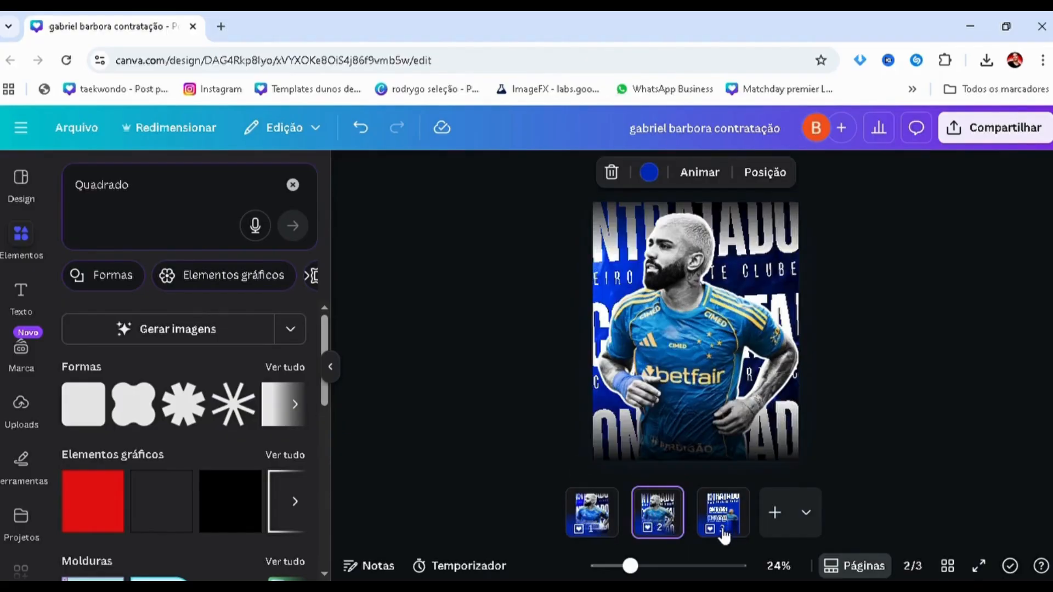
pyautogui.click(723, 513)
pyautogui.click(615, 224)
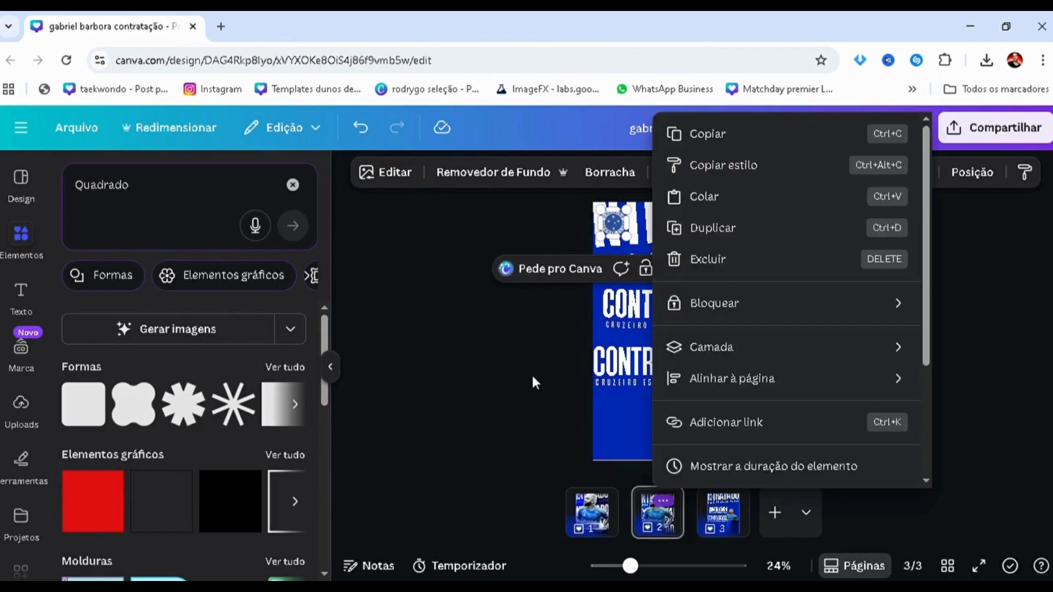
pyautogui.hotkey('ctrl', 'v')
pyautogui.click(535, 247)
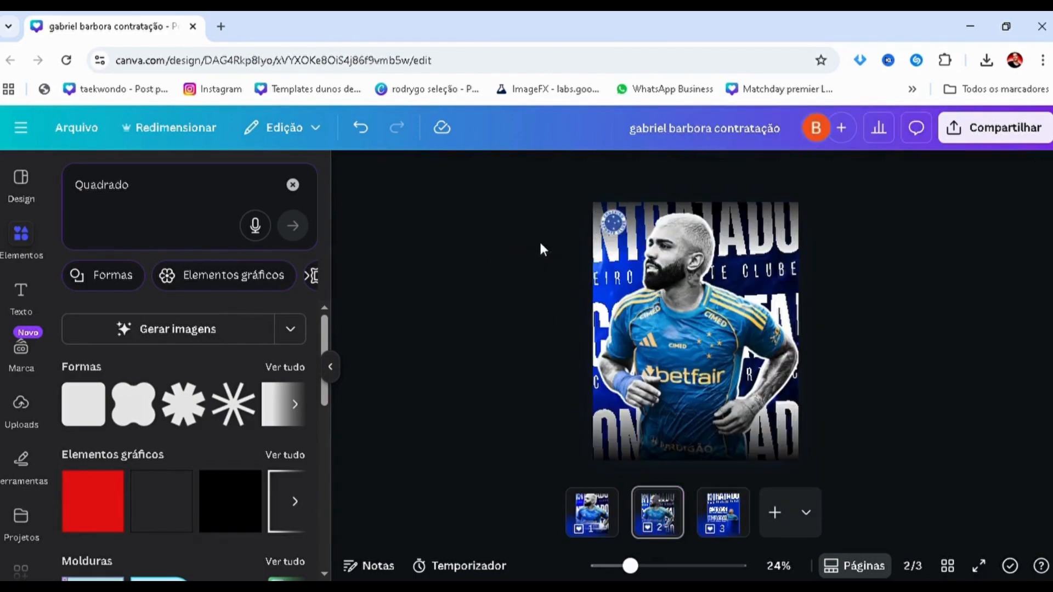
pyautogui.scroll(2, 554, 233)
pyautogui.click(580, 237)
pyautogui.click(443, 240)
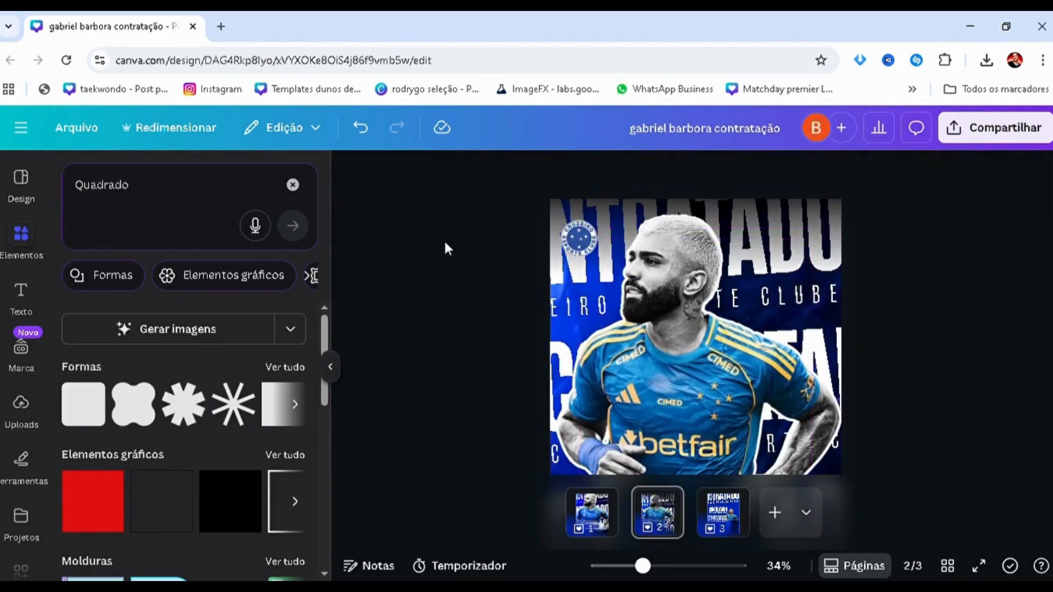
# Search the graphics for "brush" and add the free black horizontal brush stroke to page 2
pyautogui.scroll(-1, 442, 239)
pyautogui.scroll(-1, 440, 284)
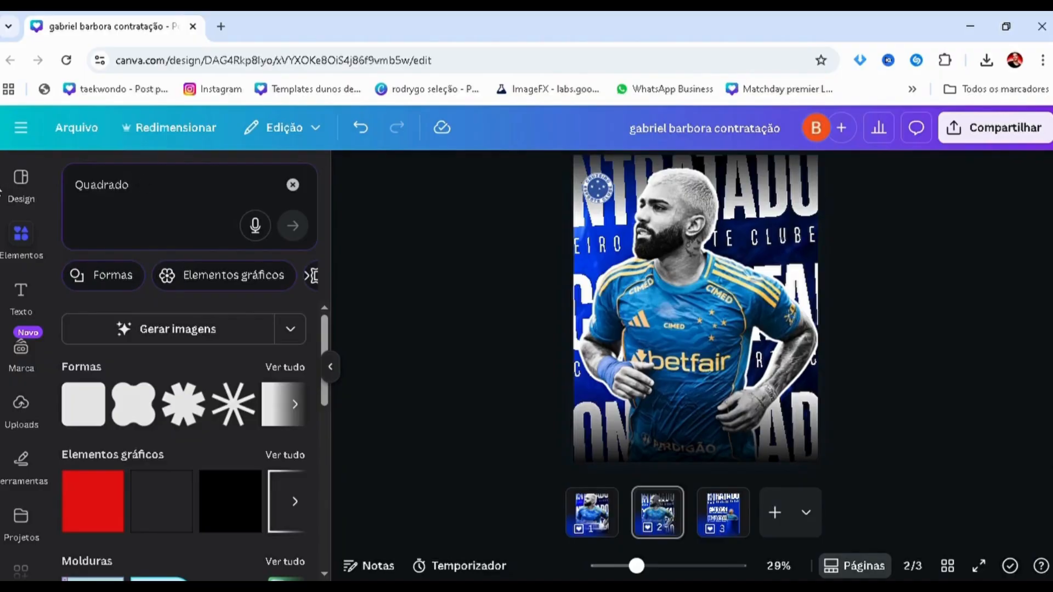
pyautogui.click(137, 185)
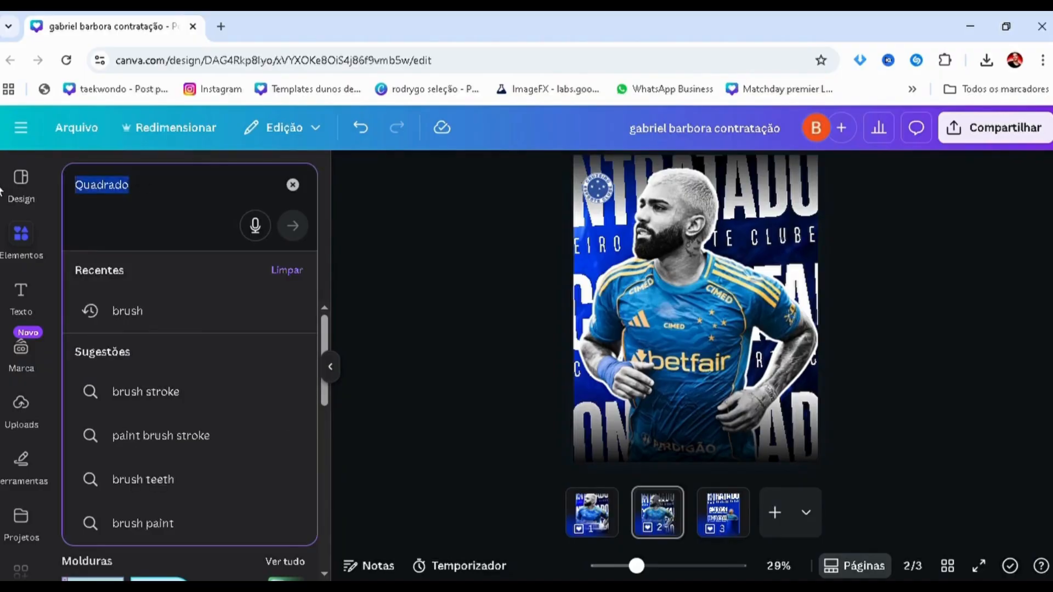
pyautogui.write('brush')
pyautogui.click(113, 310)
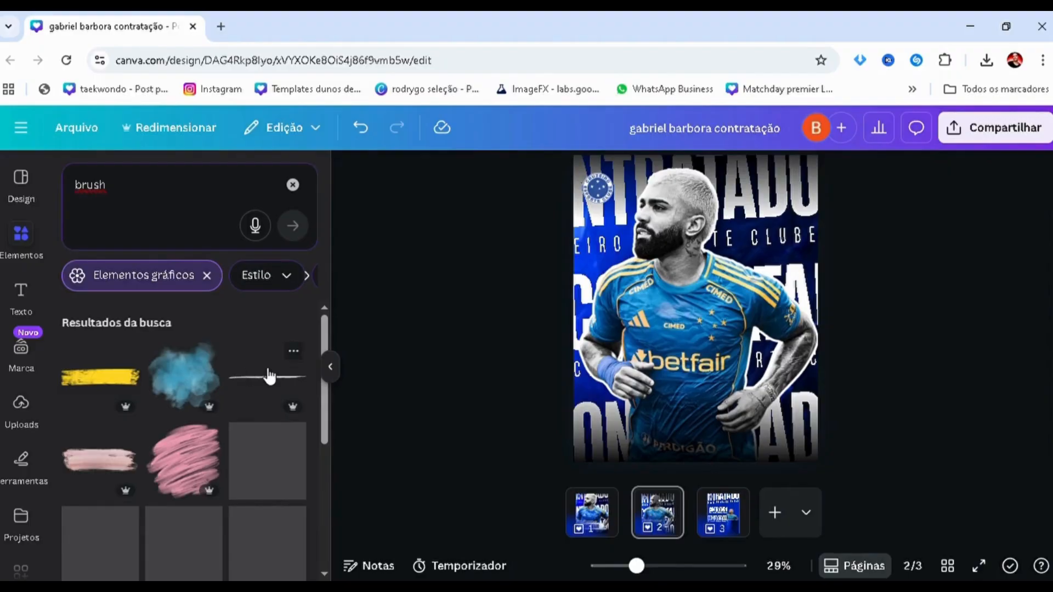
pyautogui.scroll(-10, 269, 377)
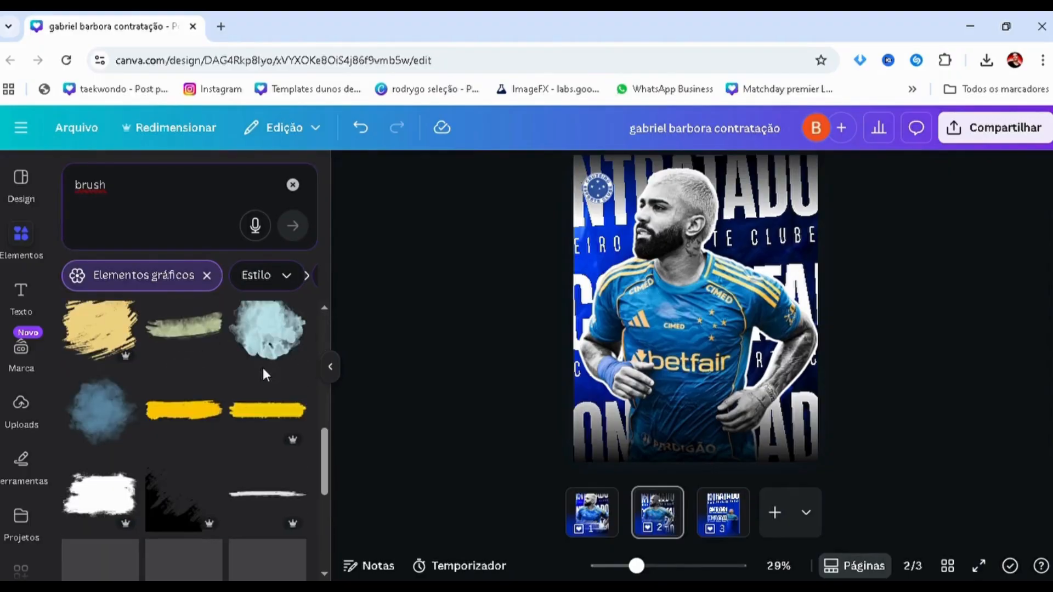
pyautogui.scroll(-2, 275, 362)
pyautogui.scroll(-2, 277, 364)
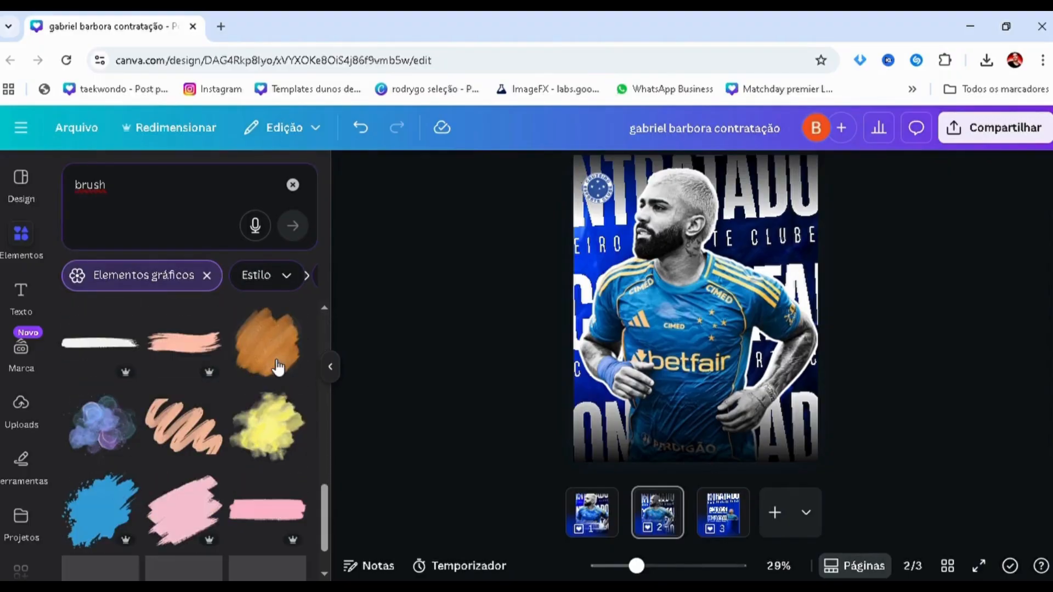
pyautogui.scroll(2, 247, 384)
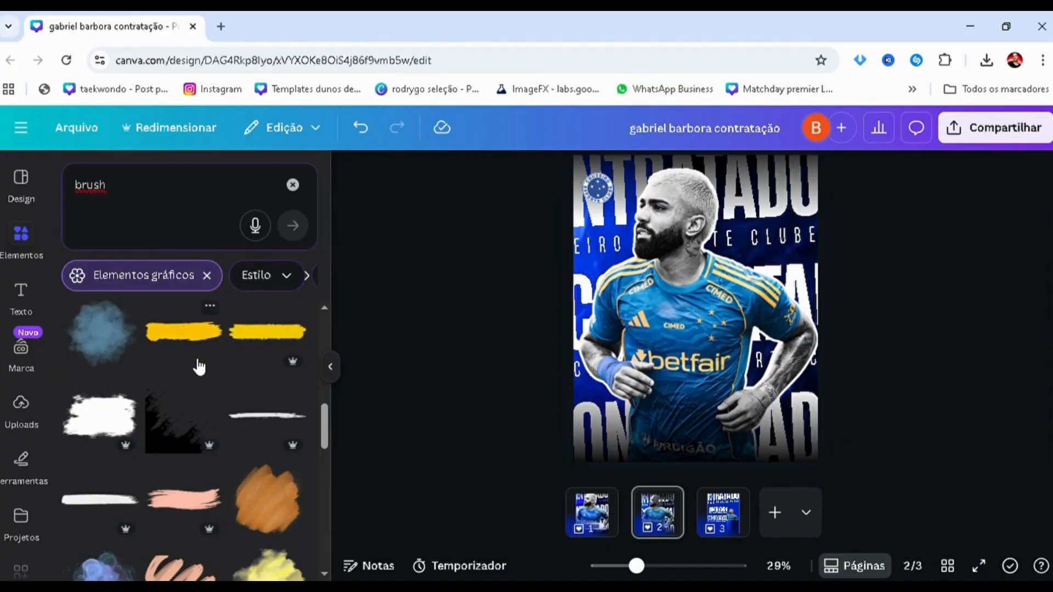
pyautogui.scroll(-6, 198, 366)
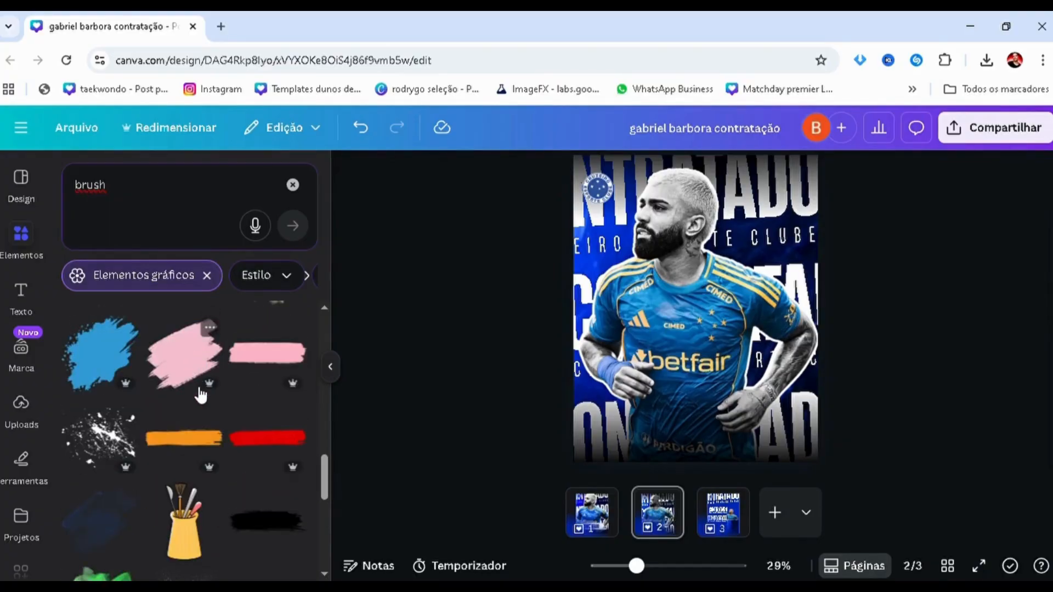
pyautogui.click(268, 523)
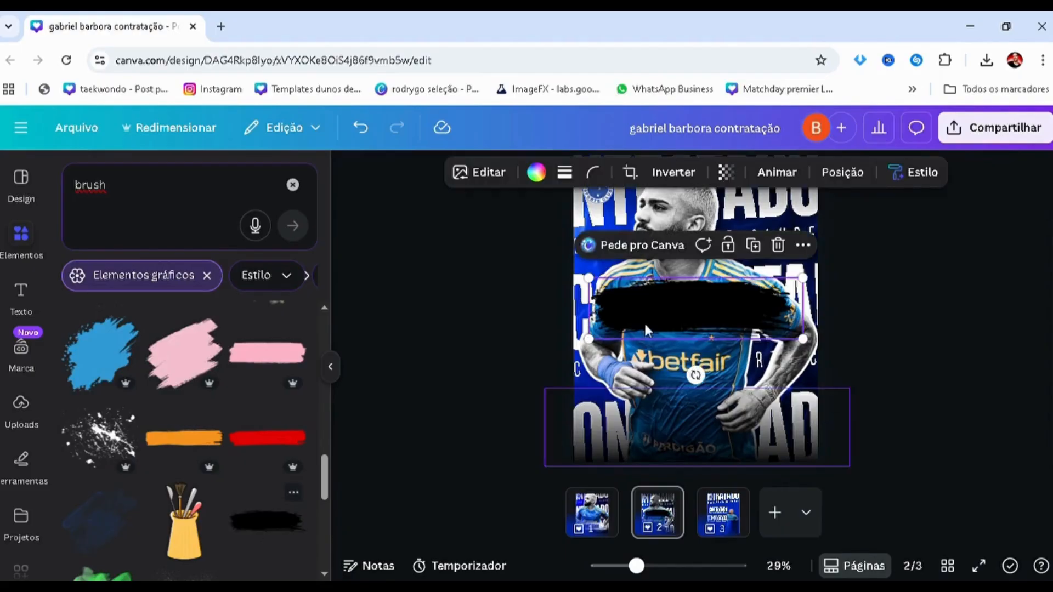
# Recolor the brush stroke white and place it over the player's waist, below the betfair logo
pyautogui.click(537, 172)
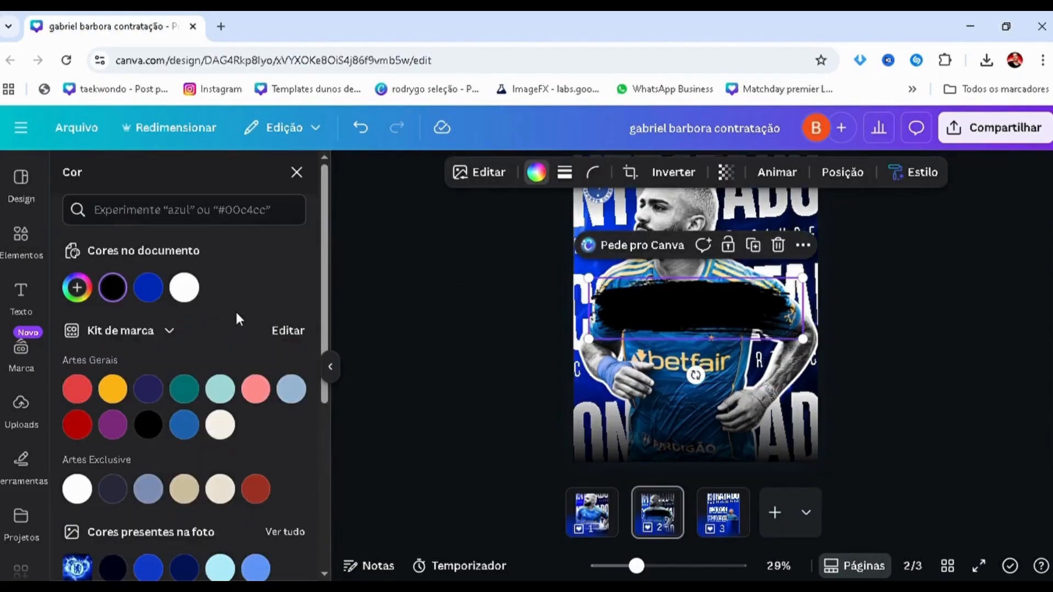
pyautogui.click(195, 292)
pyautogui.moveTo(652, 314); pyautogui.dragTo(670, 429)
pyautogui.click(674, 428)
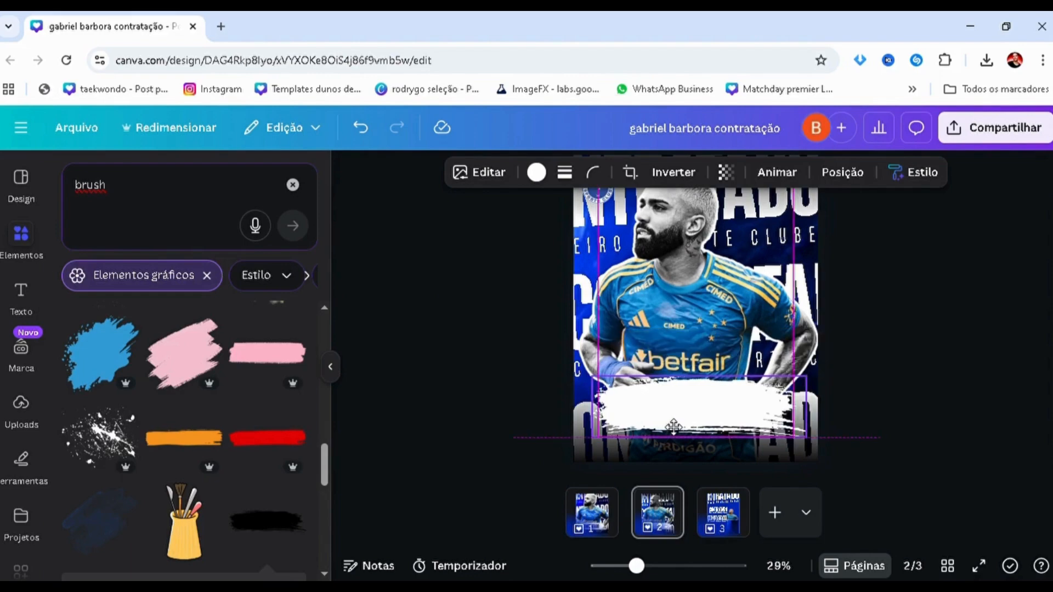
pyautogui.press('Escape')
# Add a title text box in the Heading Now 31-38 font reading CONTRATADO
pyautogui.click(21, 290)
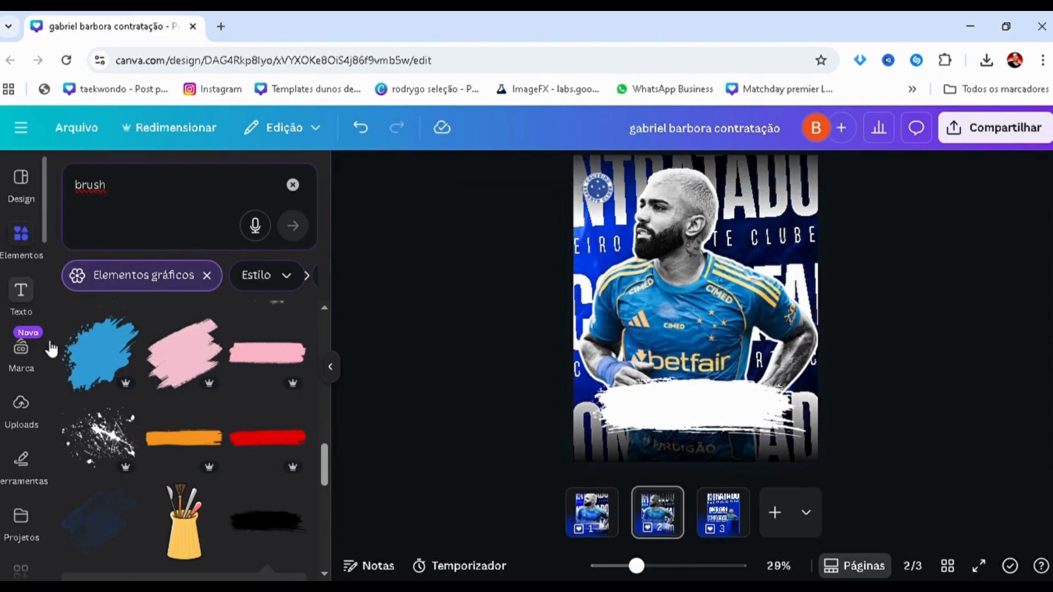
pyautogui.click(123, 367)
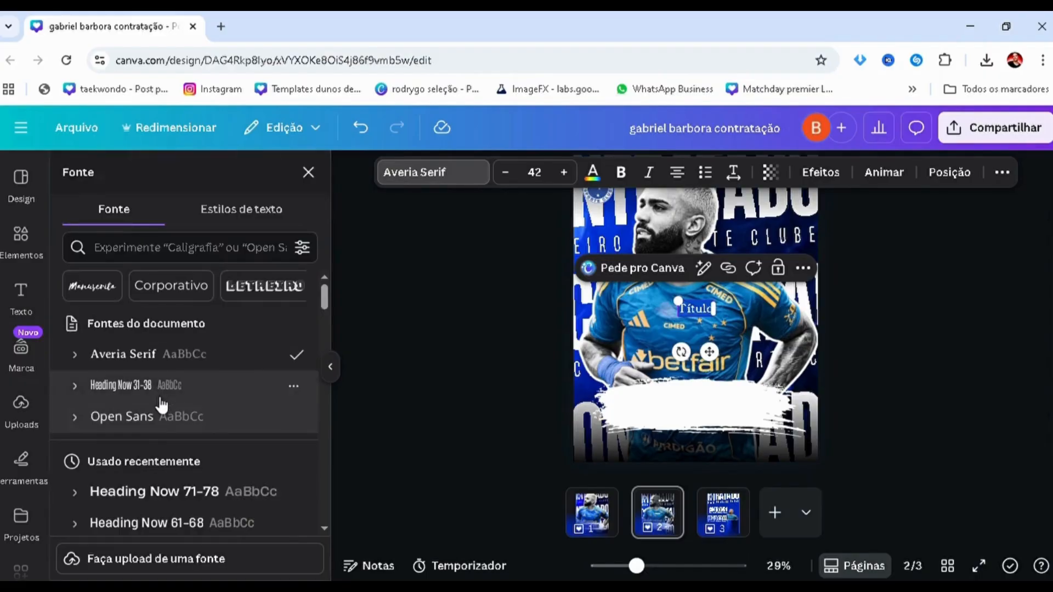
pyautogui.click(162, 385)
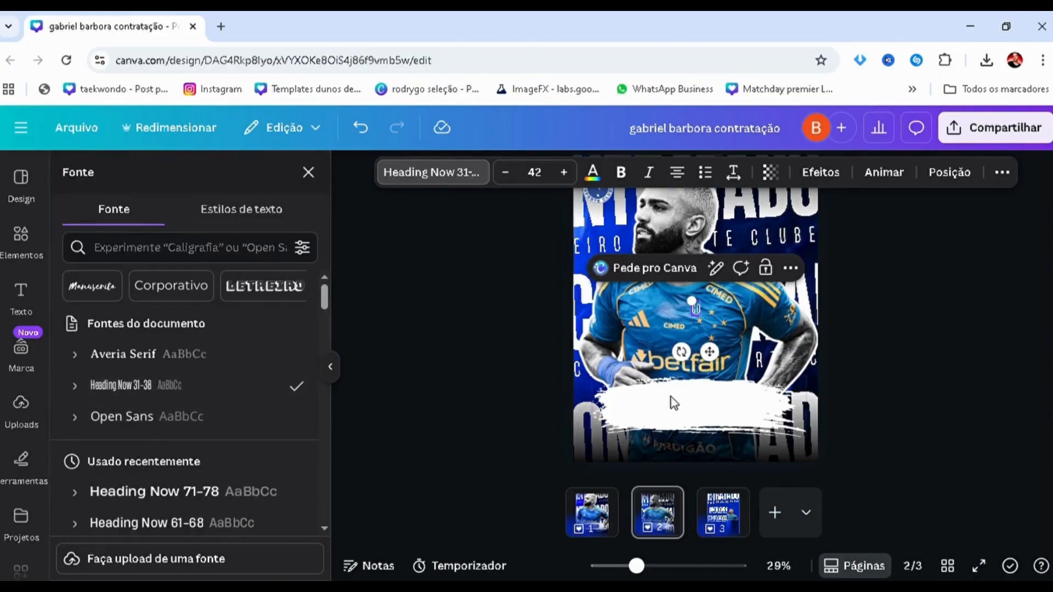
pyautogui.write('CONTRATADO')
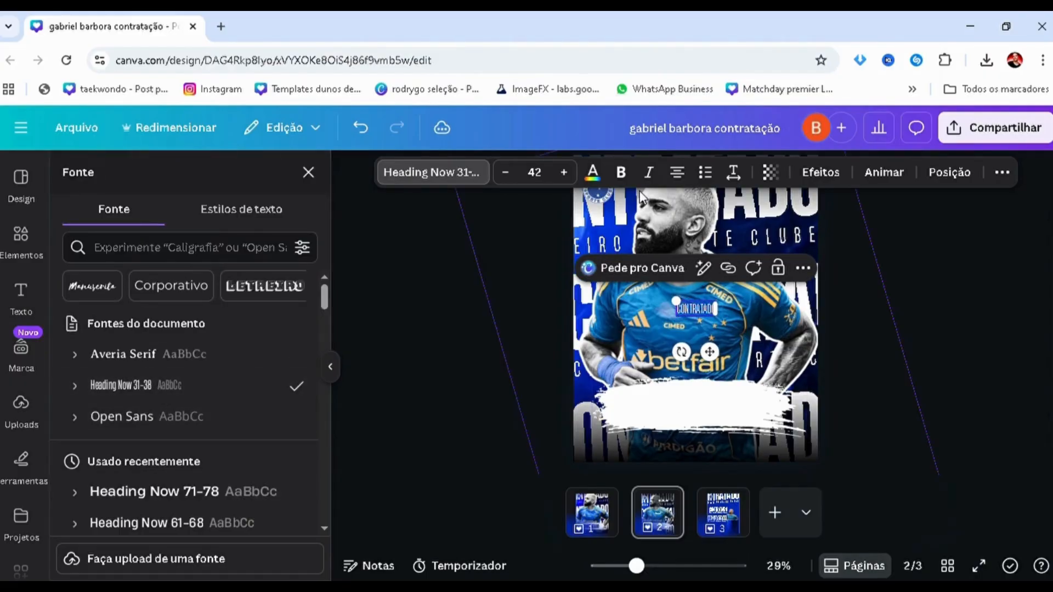
# Make the CONTRATADO title bold and fill it with a gradient from #0028B4 to #000F42
pyautogui.hotkey('ctrl', 'b')
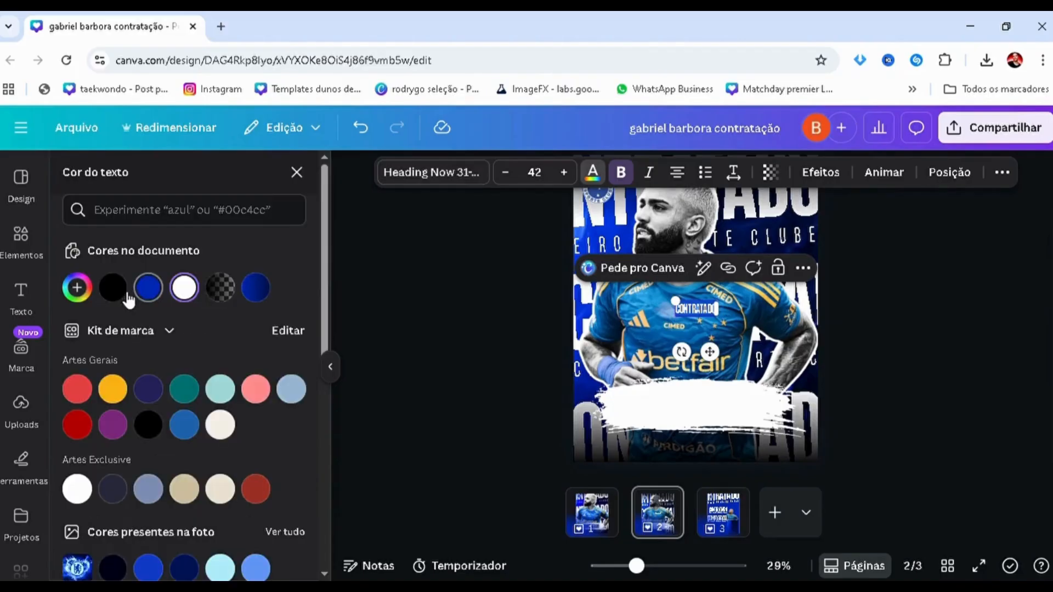
pyautogui.click(255, 287)
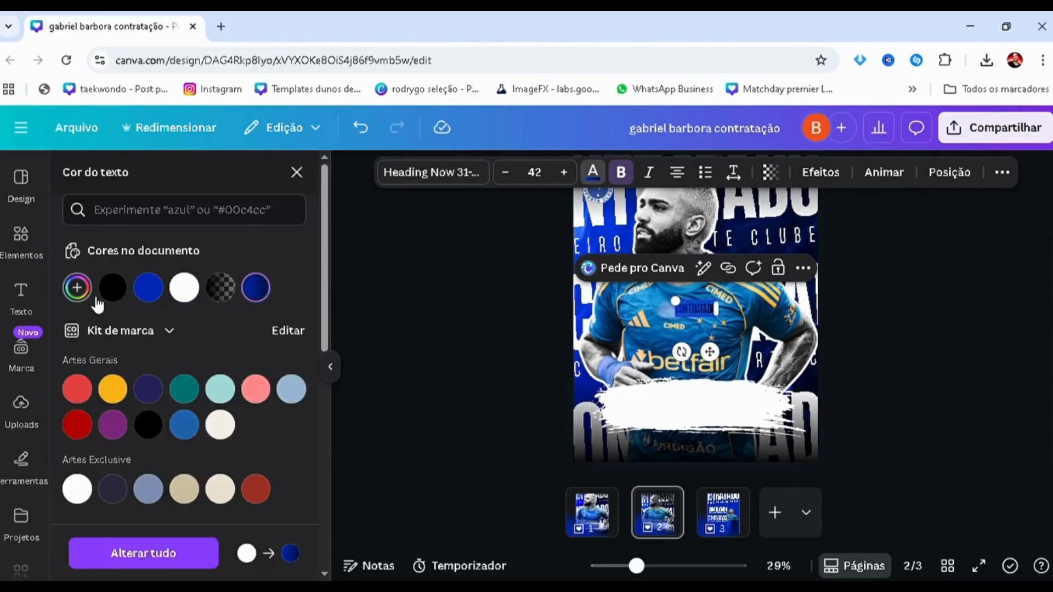
pyautogui.click(96, 300)
pyautogui.click(127, 401)
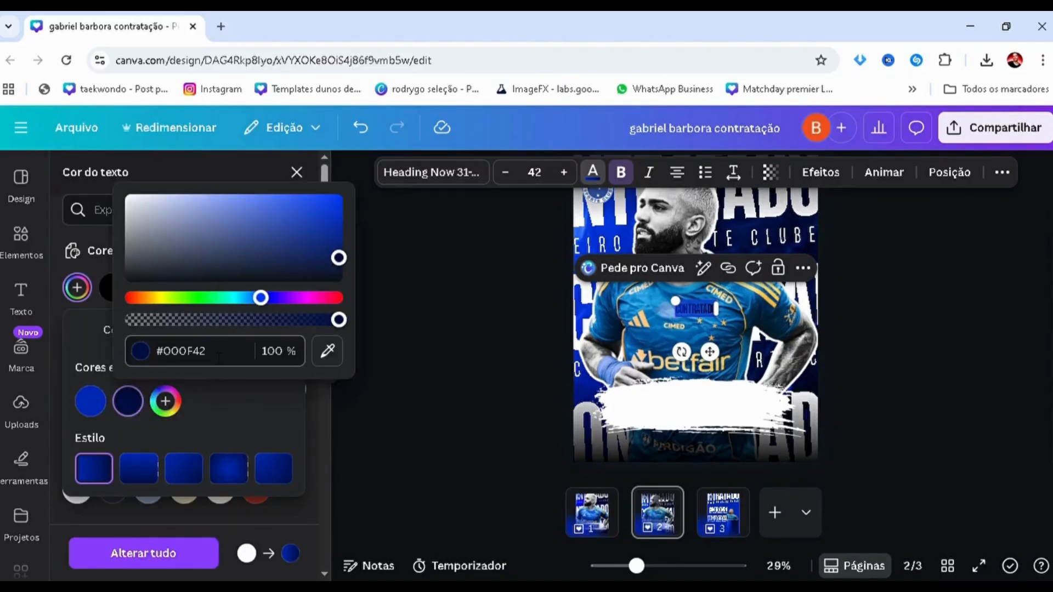
pyautogui.click(219, 357)
pyautogui.hotkey('ctrl', 'c')
pyautogui.click(223, 424)
pyautogui.click(140, 332)
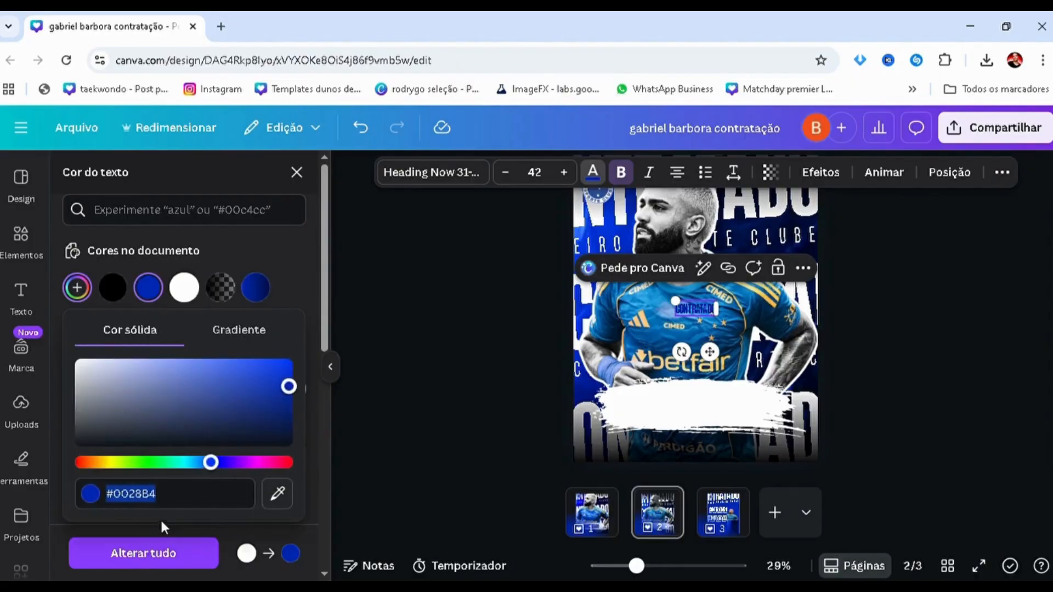
pyautogui.click(180, 504)
pyautogui.moveTo(175, 503); pyautogui.dragTo(120, 499)
pyautogui.click(235, 344)
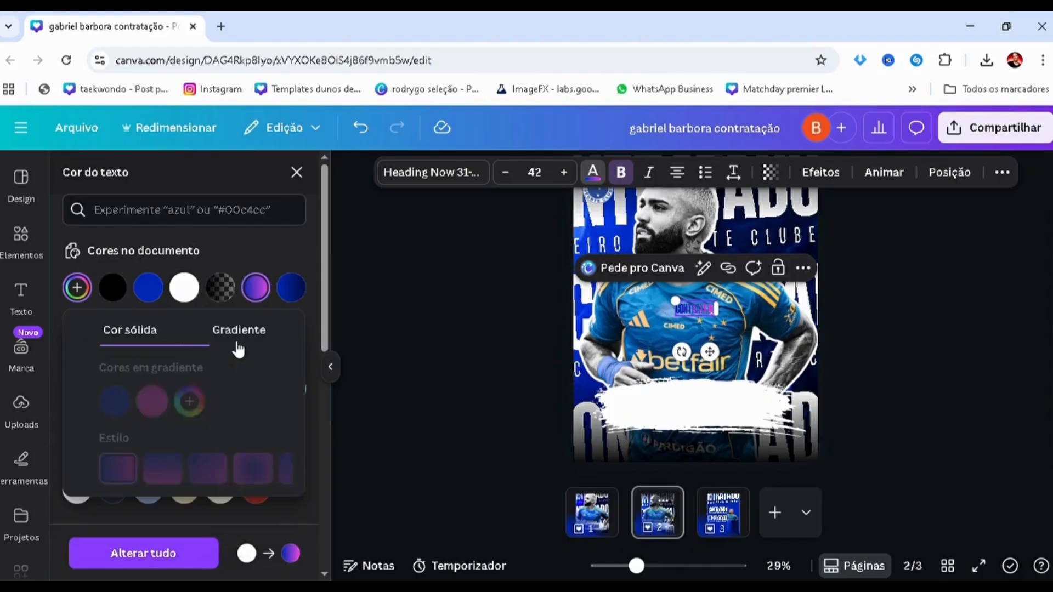
pyautogui.click(128, 401)
pyautogui.hotkey('ctrl', 'v')
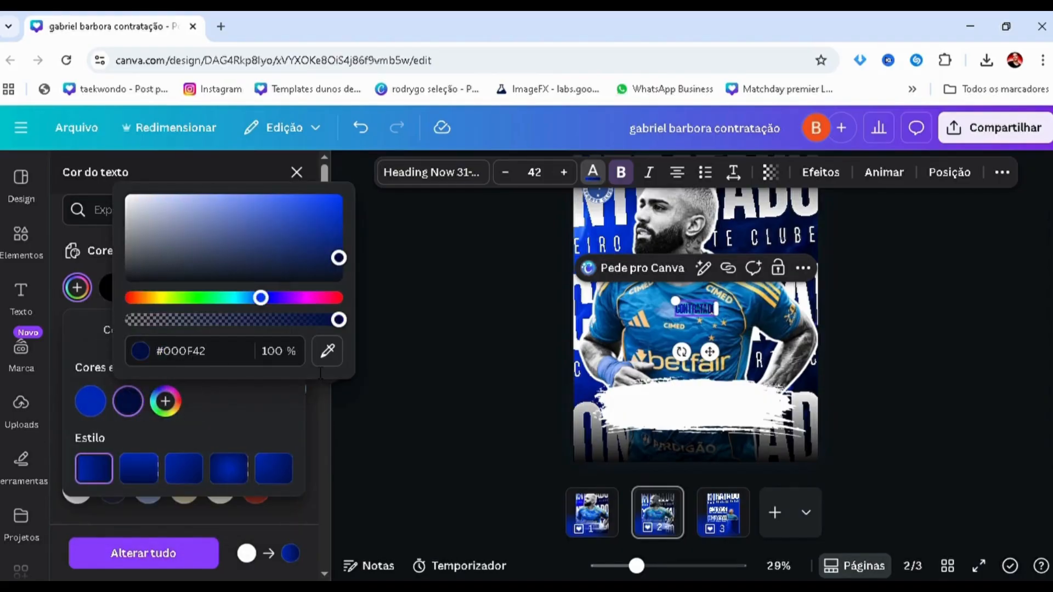
# Enlarge the CONTRATADO title to about size 119 and place it over the white brush stroke
pyautogui.moveTo(674, 317); pyautogui.dragTo(610, 360)
pyautogui.click(450, 365)
pyautogui.moveTo(634, 327); pyautogui.dragTo(663, 409)
pyautogui.click(512, 430)
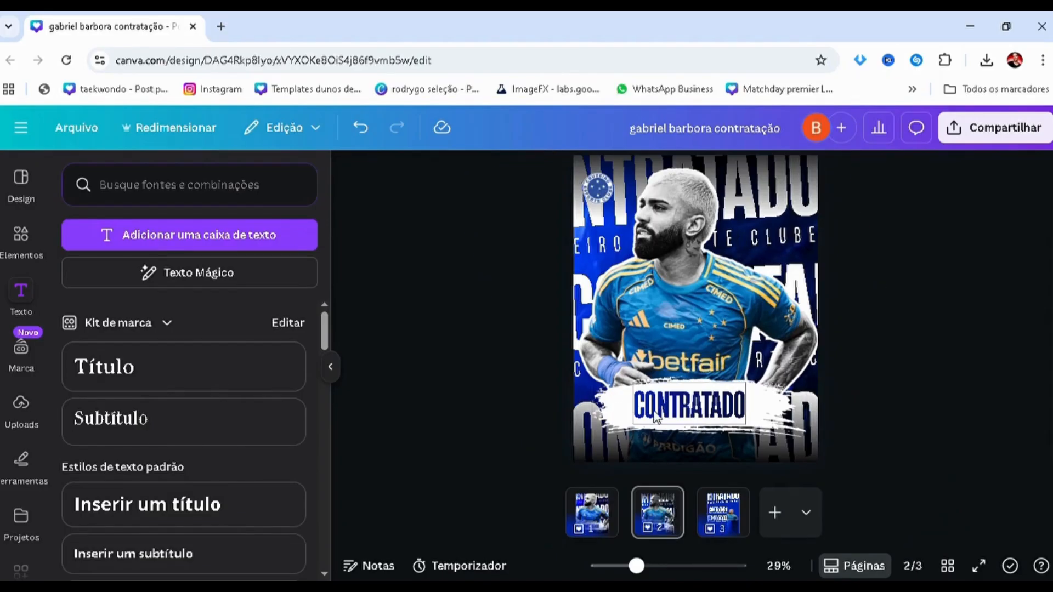
# Fine-tune the position of the CONTRATADO title so it sits centred on the brush stroke
pyautogui.scroll(5, 647, 397)
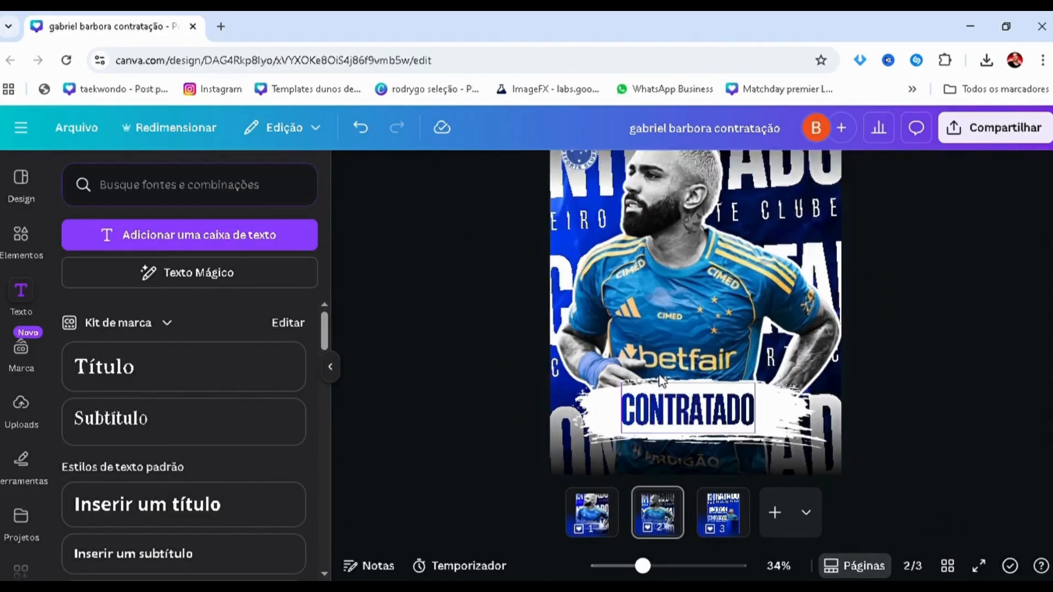
pyautogui.click(636, 381)
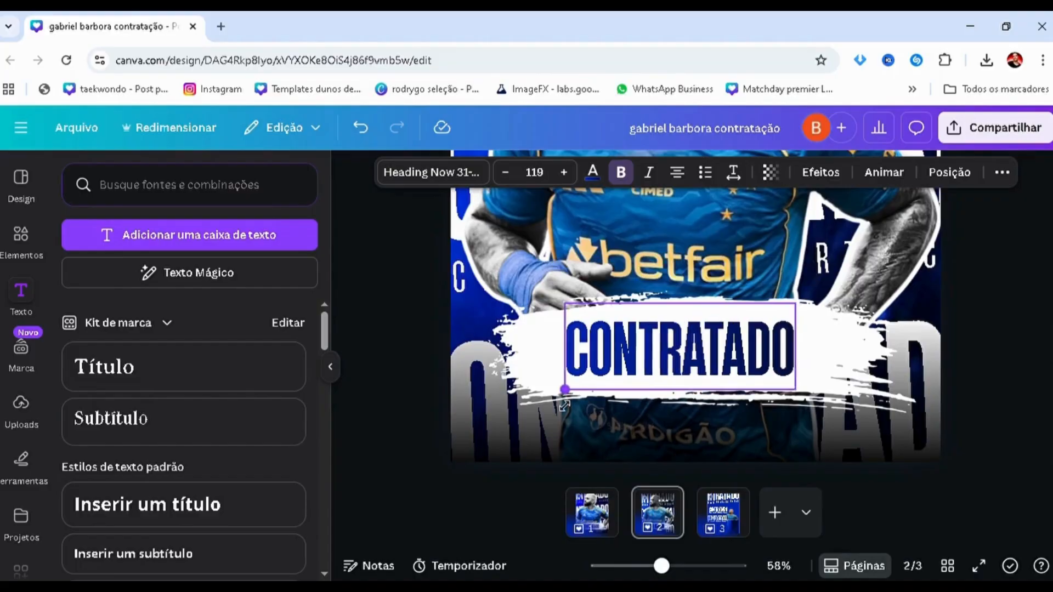
pyautogui.scroll(3, 679, 355)
pyautogui.moveTo(679, 352); pyautogui.dragTo(691, 355)
pyautogui.scroll(-4, 691, 355)
pyautogui.scroll(1, 647, 384)
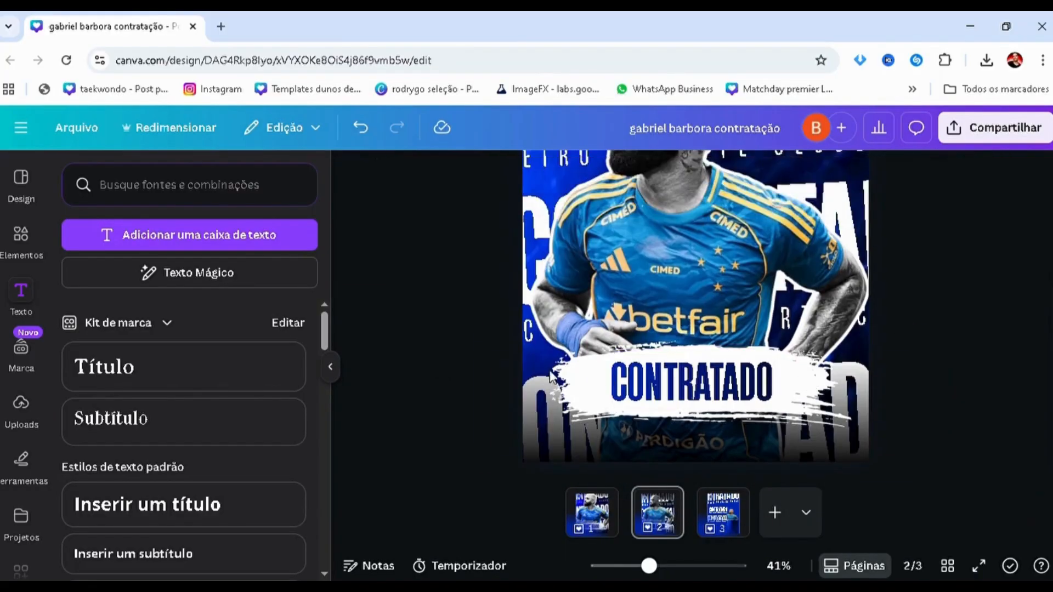
pyautogui.click(413, 368)
# Add a second title text box reading GABRIEL BARBORA - GABIGOL in the Heading Now 31-38 font
pyautogui.click(296, 387)
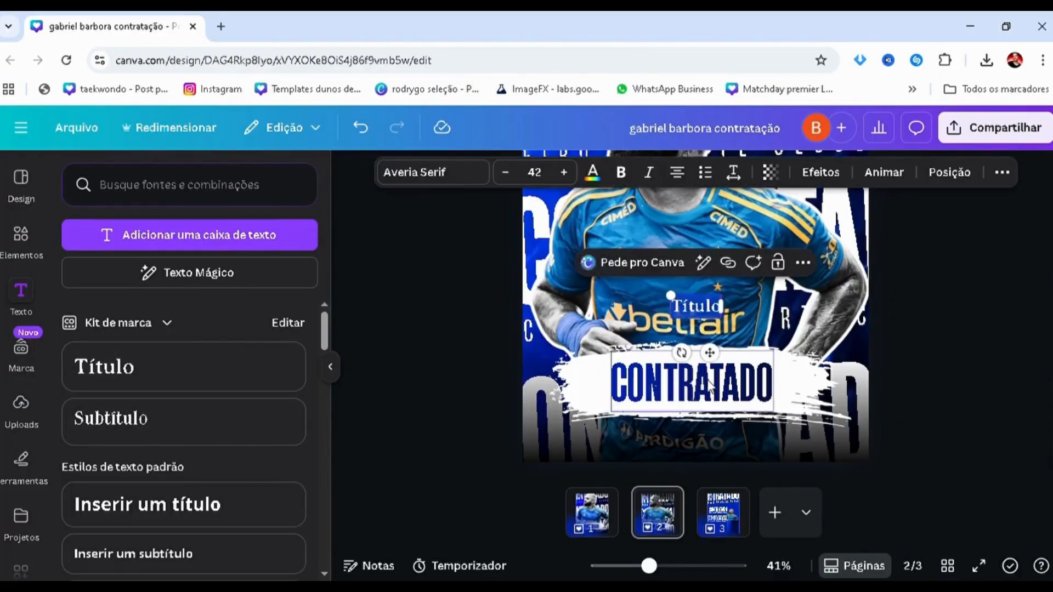
pyautogui.write('GABRI')
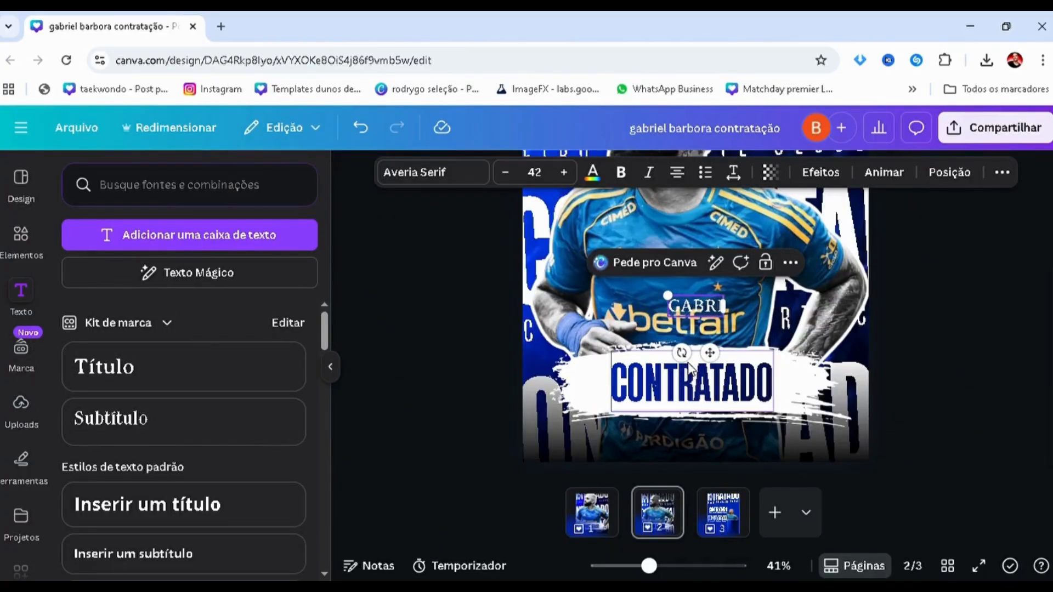
pyautogui.write('EL BARBORA')
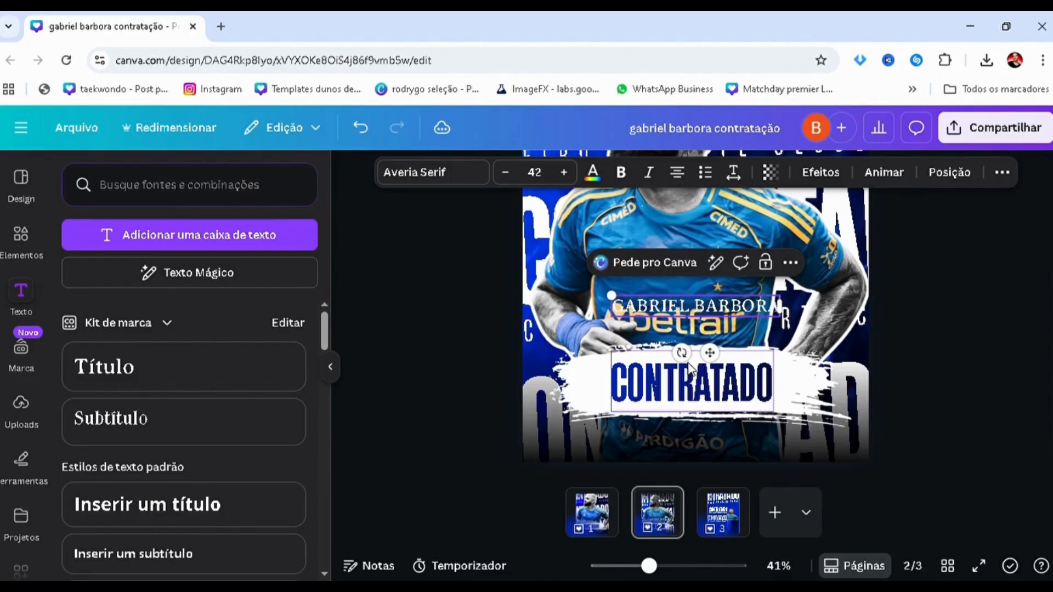
pyautogui.write(' | CABIGOL')
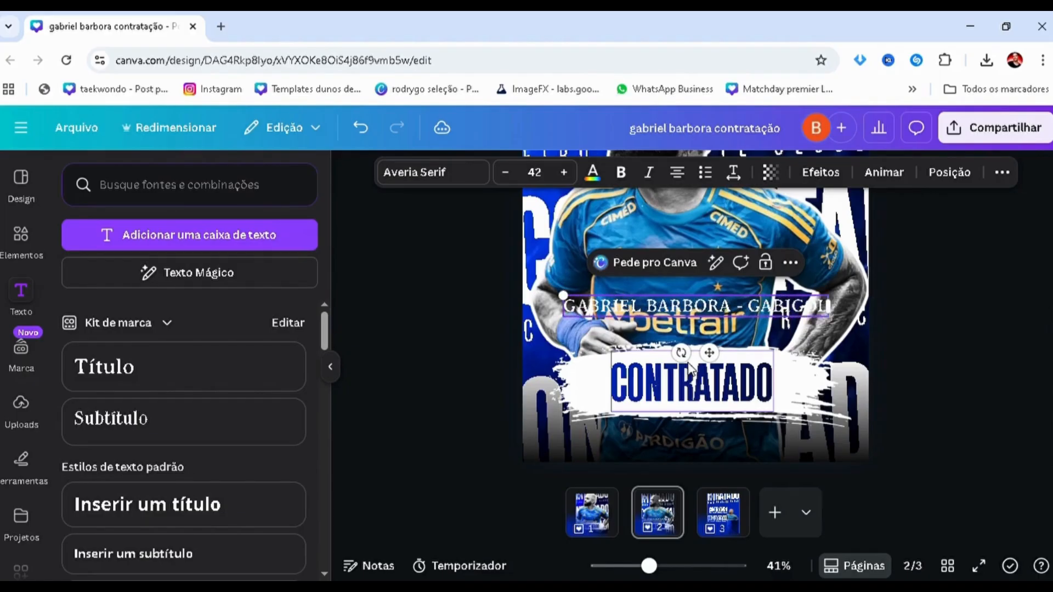
pyautogui.hotkey('ctrl', 'a')
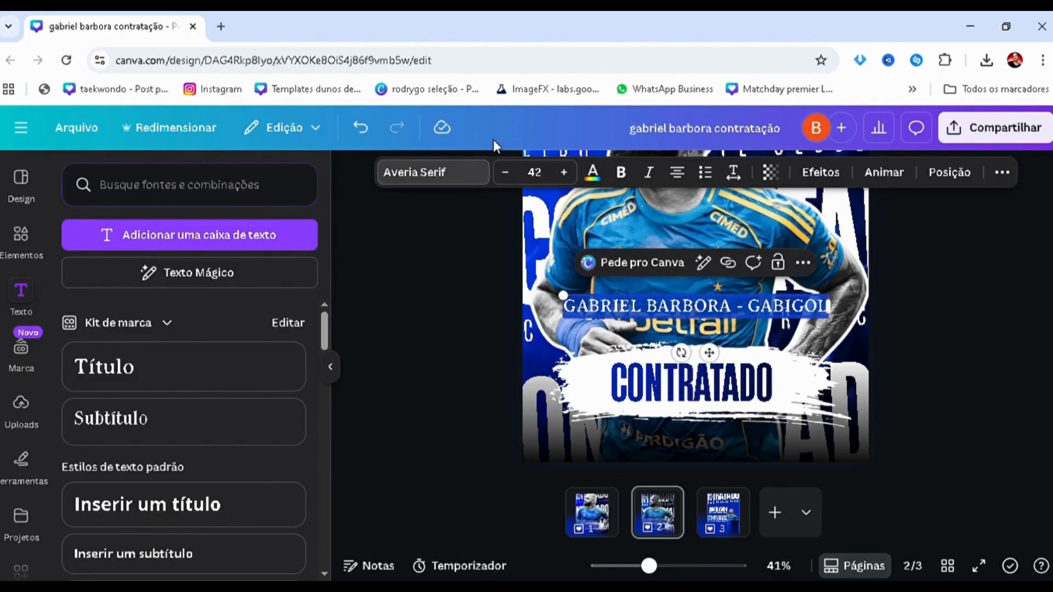
pyautogui.click(433, 172)
pyautogui.click(180, 393)
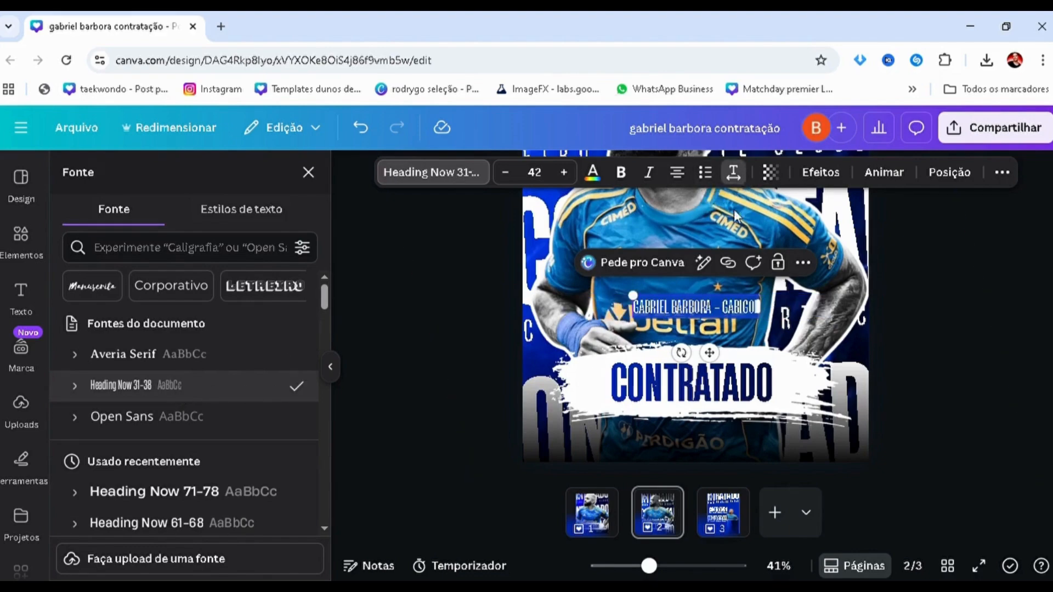
# Widen the name line's letter spacing and place it at about size 33.4 below the brush stroke
pyautogui.click(733, 173)
pyautogui.click(723, 238)
pyautogui.click(385, 329)
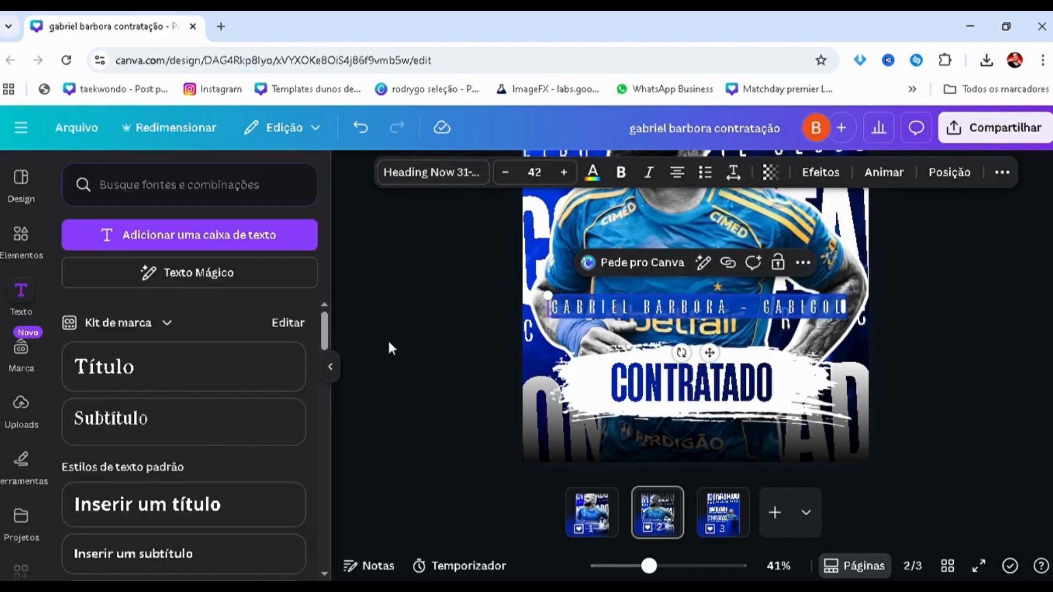
pyautogui.moveTo(557, 313); pyautogui.dragTo(642, 449)
pyautogui.click(445, 449)
pyautogui.scroll(3, 559, 470)
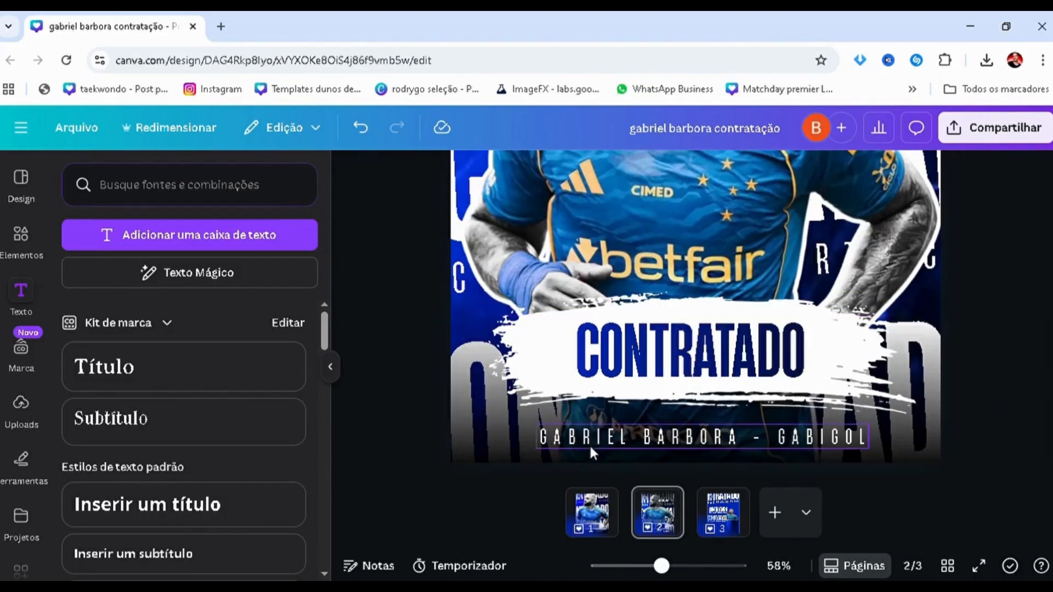
# Edit the name line to read GABRIEL BARBORSA-GABIGOL, without spaces around the hyphen
pyautogui.click(590, 444)
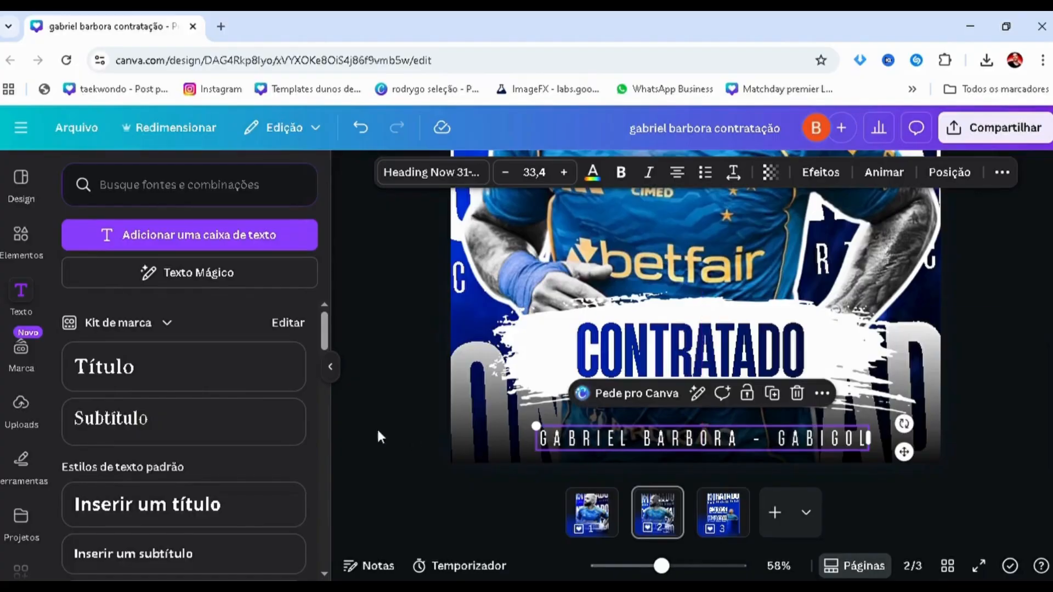
pyautogui.click(673, 442)
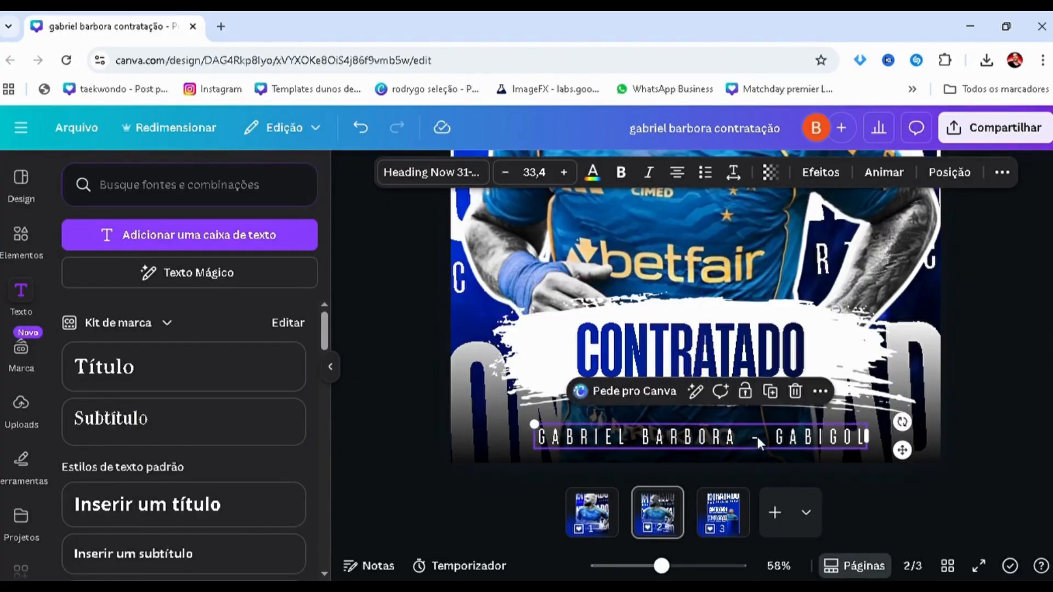
pyautogui.press('BackSpace')
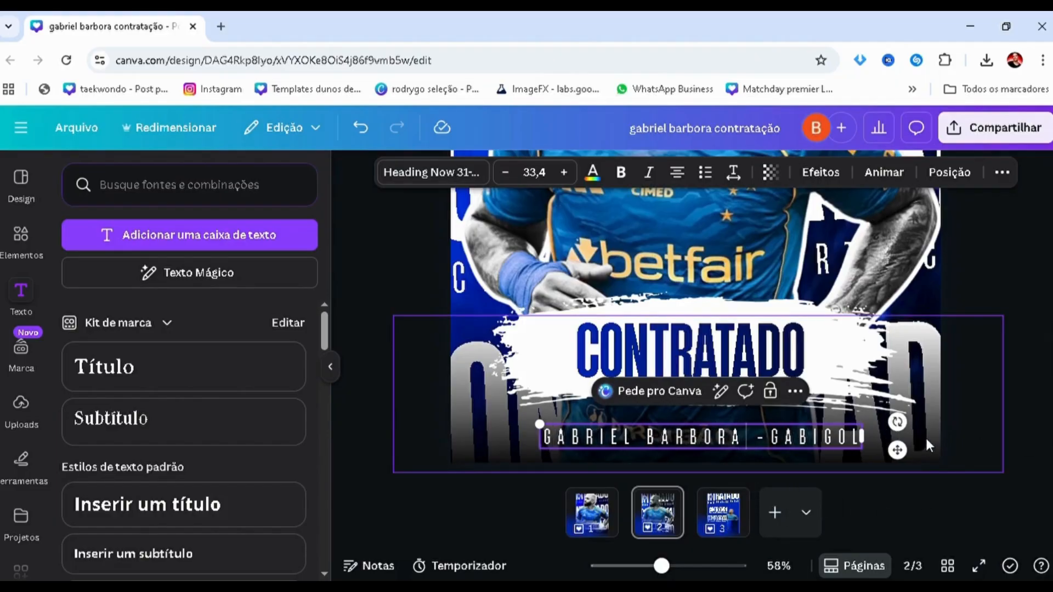
pyautogui.press('Left')
pyautogui.press('Left')
pyautogui.press('BackSpace')
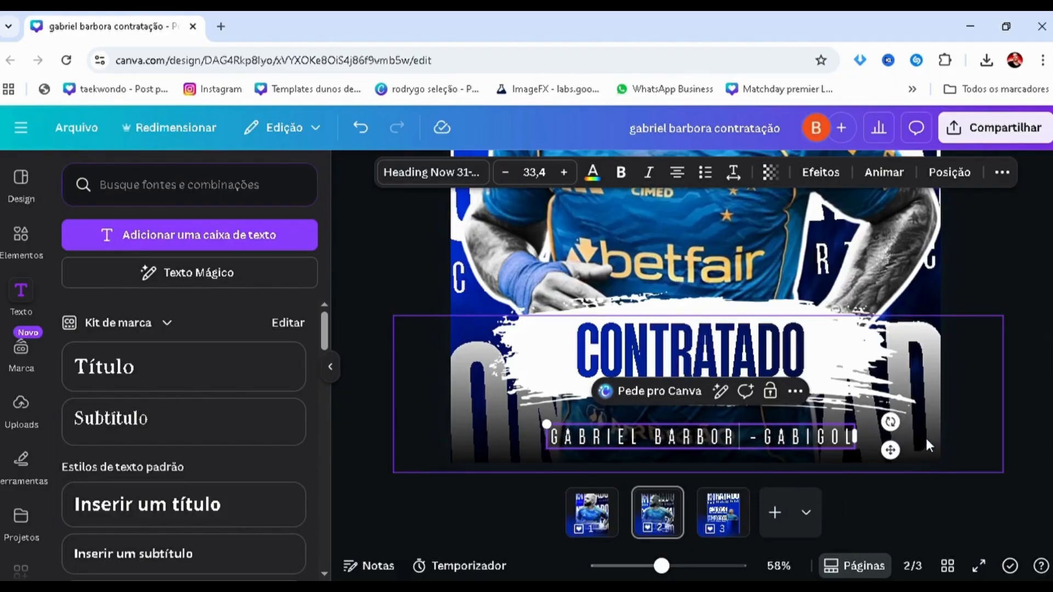
pyautogui.write('BA')
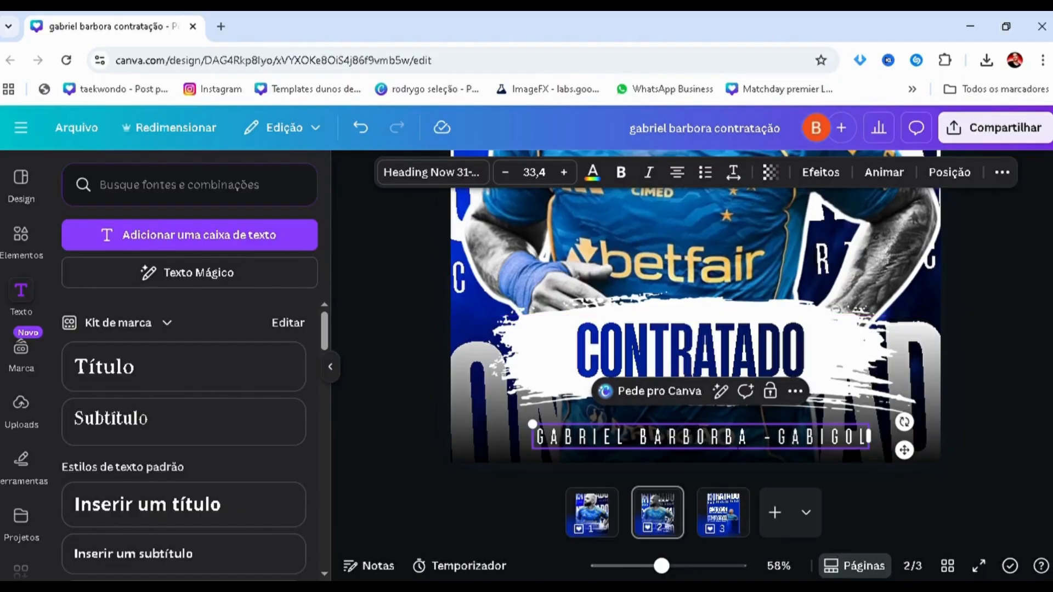
pyautogui.press('BackSpace')
pyautogui.write('S')
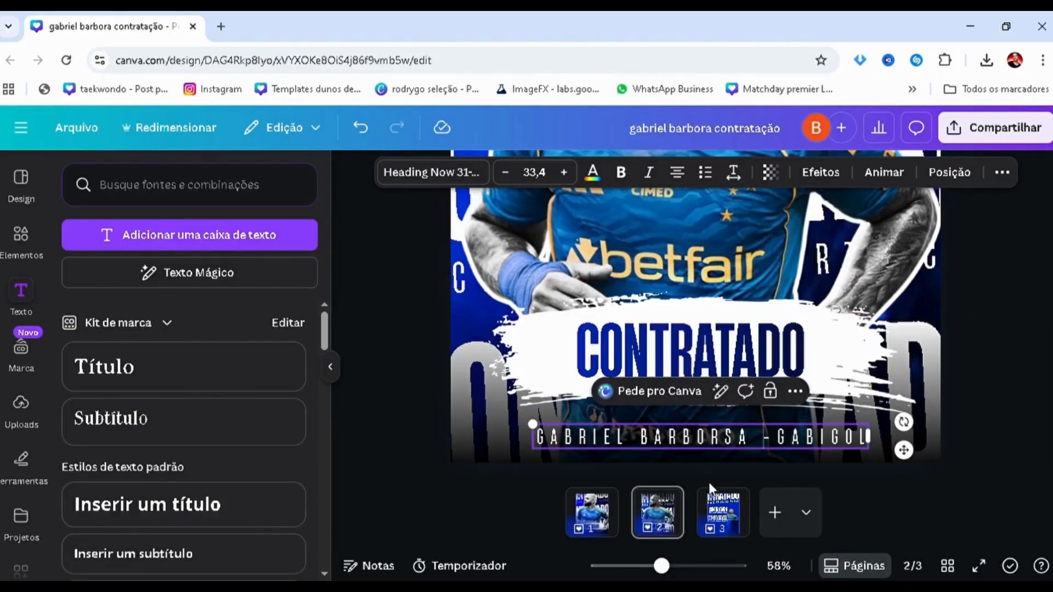
pyautogui.press('BackSpace')
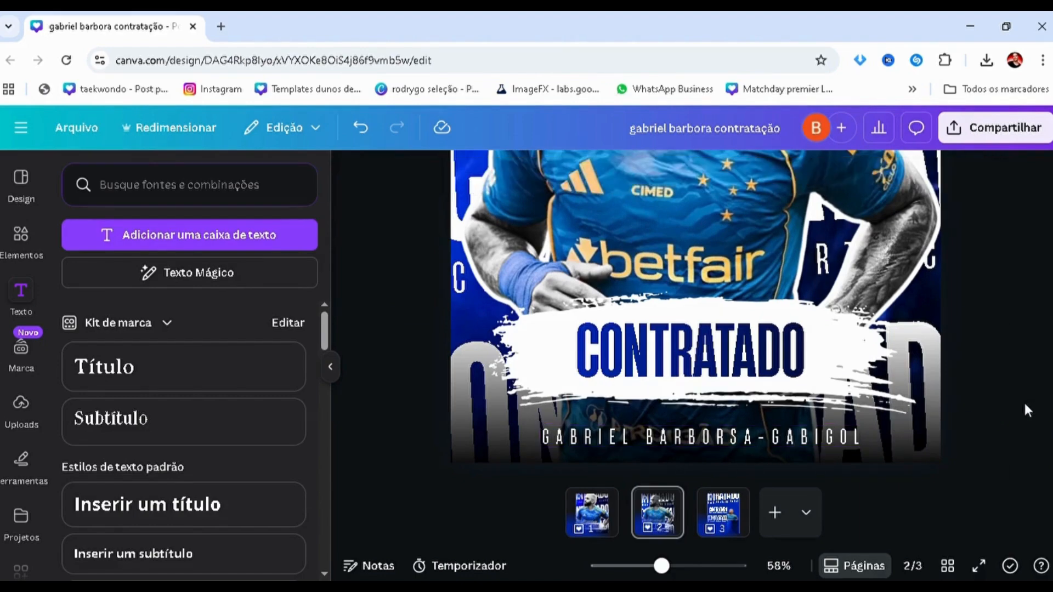
# Adjust the name line's position beneath the CONTRATADO title and check the whole poster
pyautogui.scroll(-2, 1023, 401)
pyautogui.moveTo(592, 448)
pyautogui.mouseDown()
pyautogui.moveTo(630, 447)
pyautogui.moveTo(603, 443)
pyautogui.mouseUp()
pyautogui.click(475, 442)
pyautogui.scroll(-3, 428, 436)
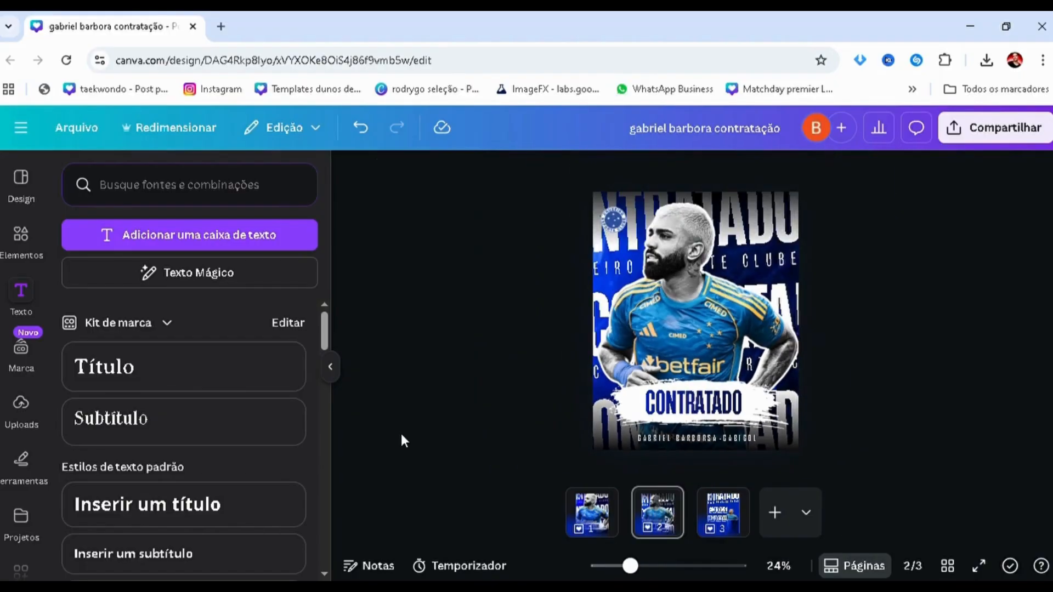
pyautogui.scroll(1, 417, 422)
pyautogui.scroll(-1, 433, 425)
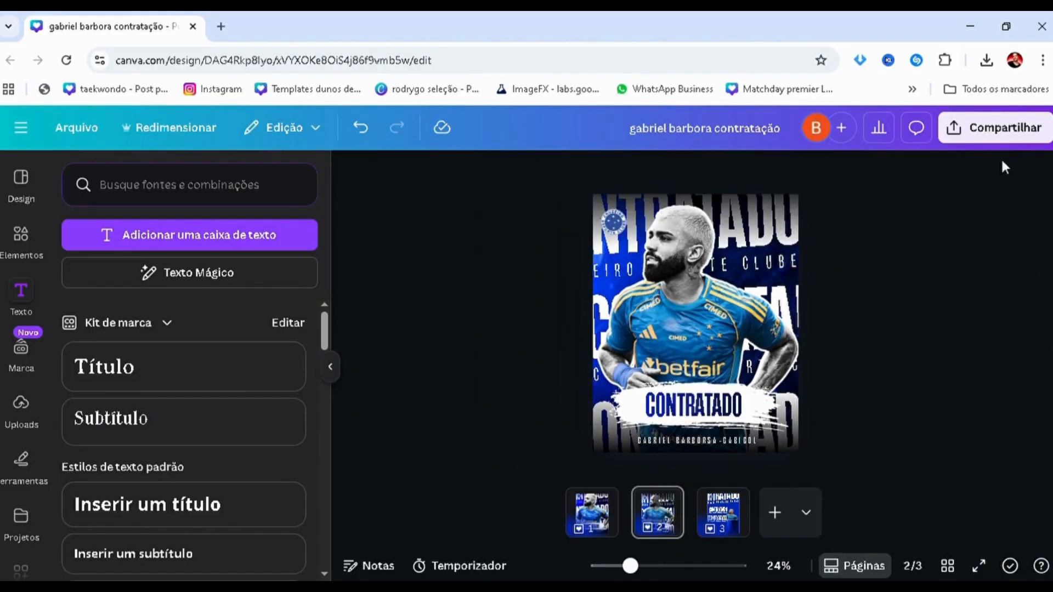
# Download only the current page 2 as a PNG at size 1
pyautogui.click(1001, 129)
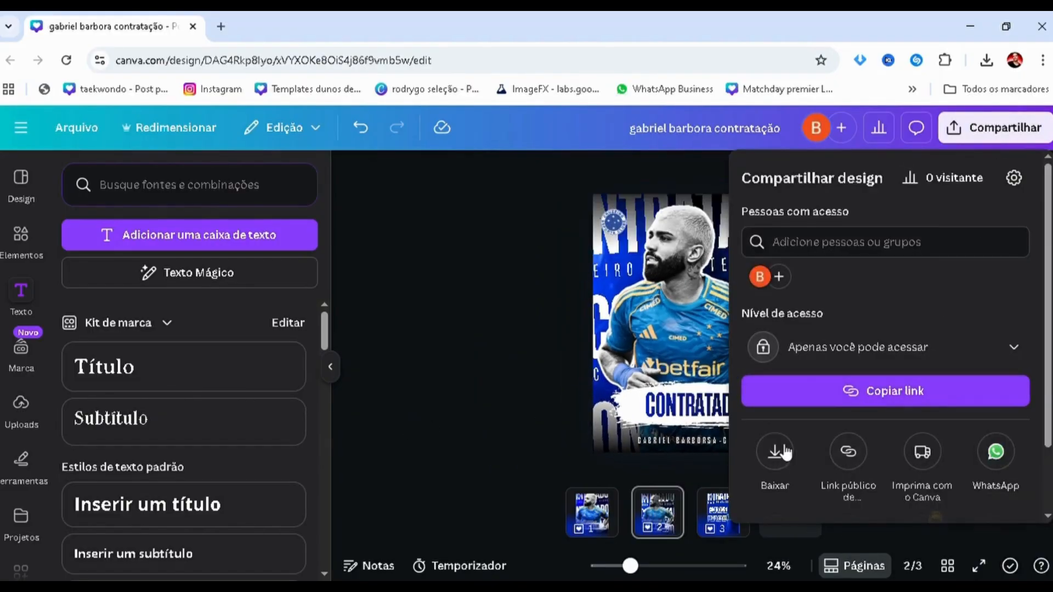
pyautogui.click(775, 453)
pyautogui.click(877, 449)
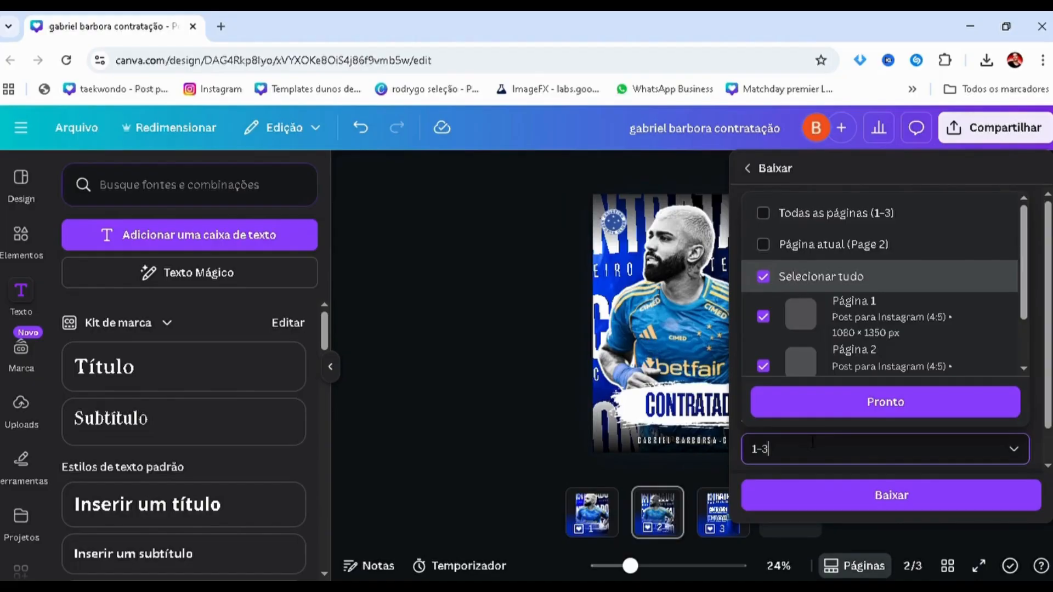
pyautogui.click(876, 248)
pyautogui.click(808, 410)
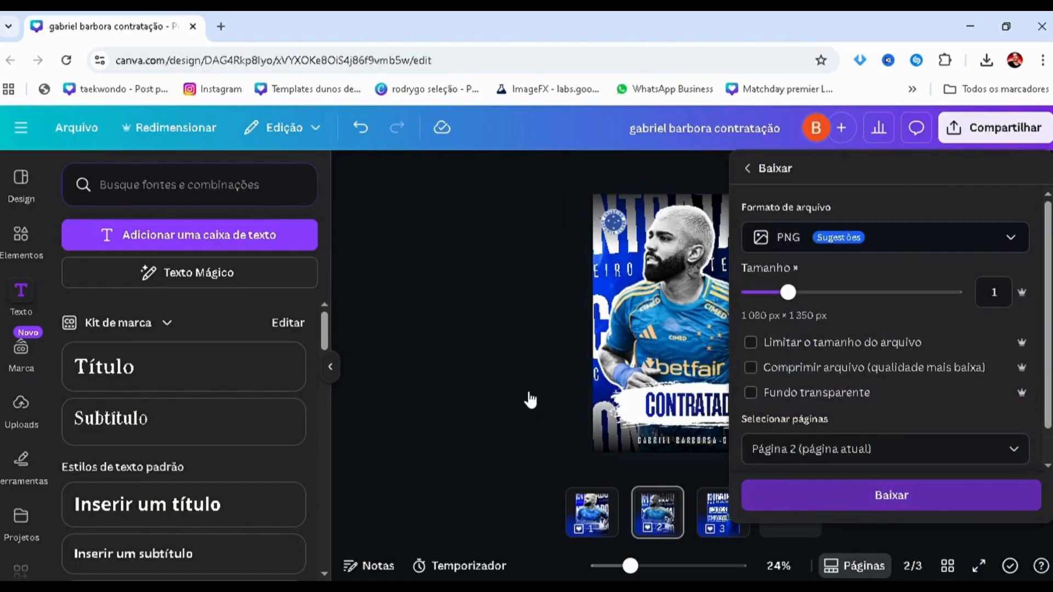
pyautogui.click(388, 403)
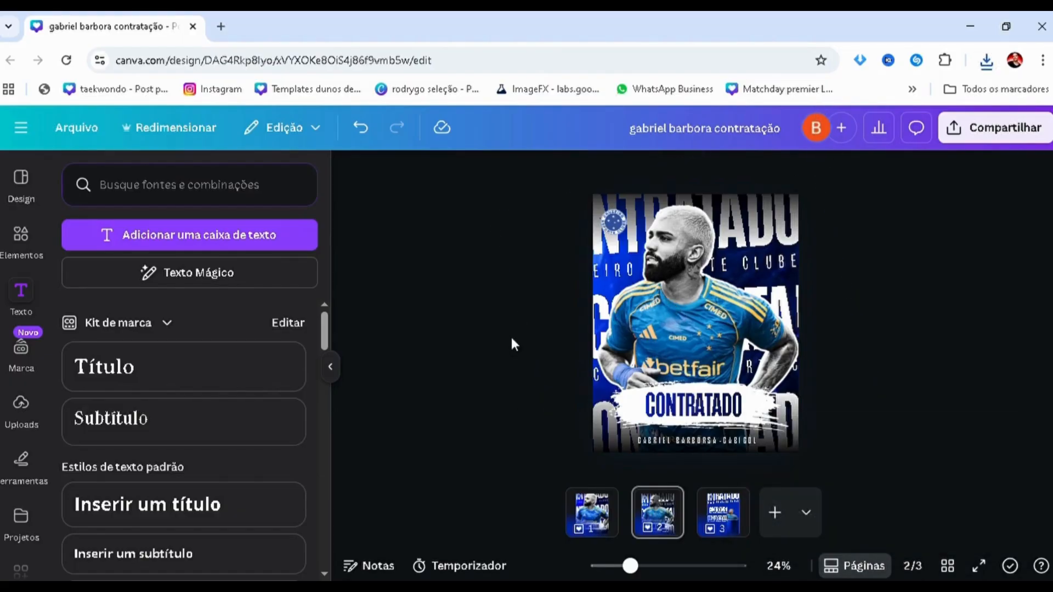
# Paste the exported poster image onto page 2, bring it to the top layer and scale it to fill the page
pyautogui.hotkey('alt', '1')
pyautogui.hotkey('ctrl', 'v')
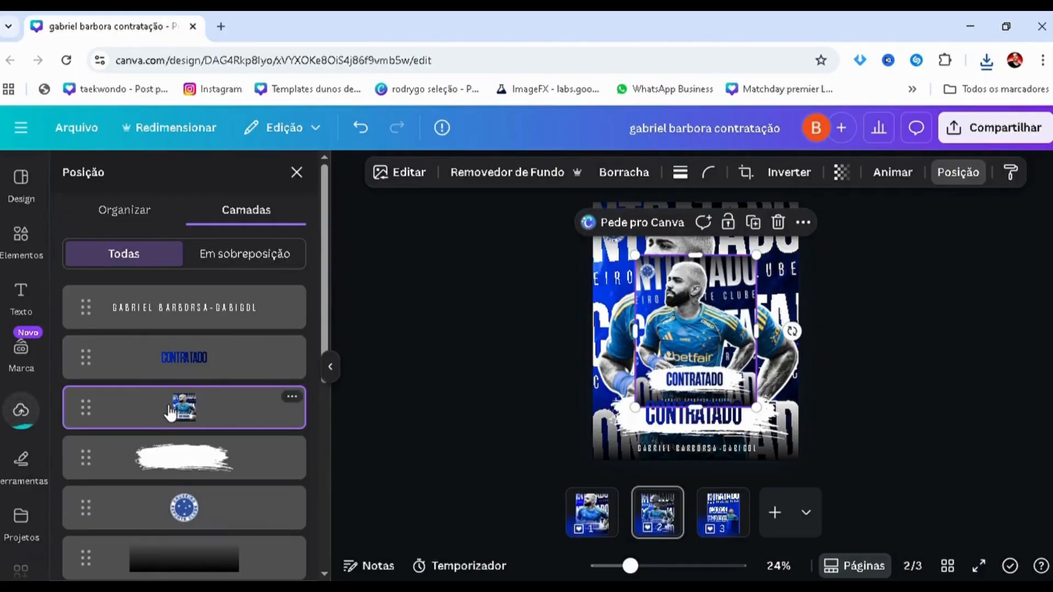
pyautogui.moveTo(175, 407); pyautogui.dragTo(189, 307)
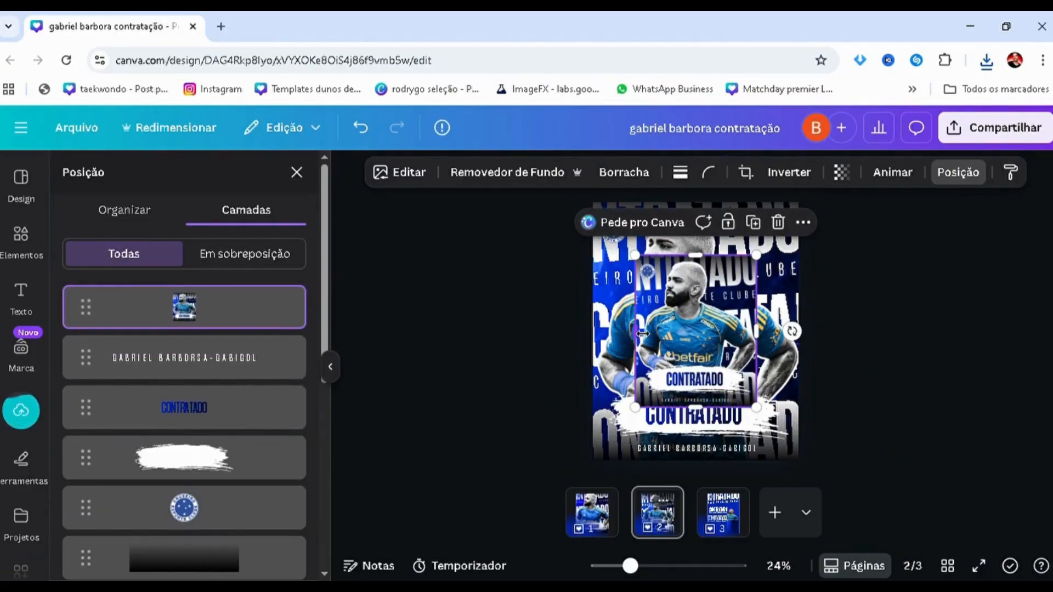
pyautogui.moveTo(635, 331); pyautogui.dragTo(632, 281)
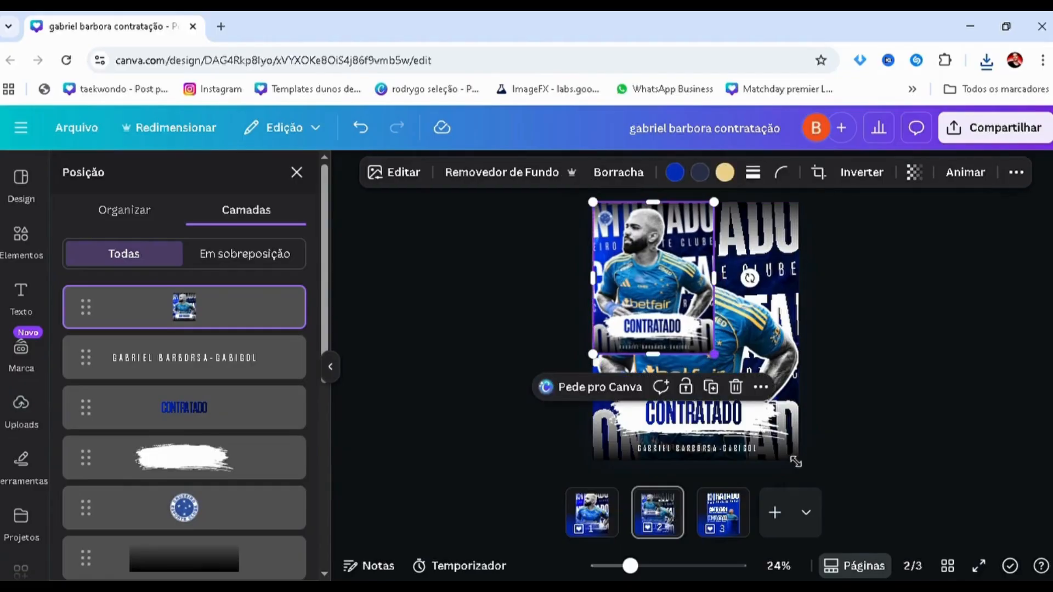
pyautogui.moveTo(795, 462); pyautogui.dragTo(798, 461)
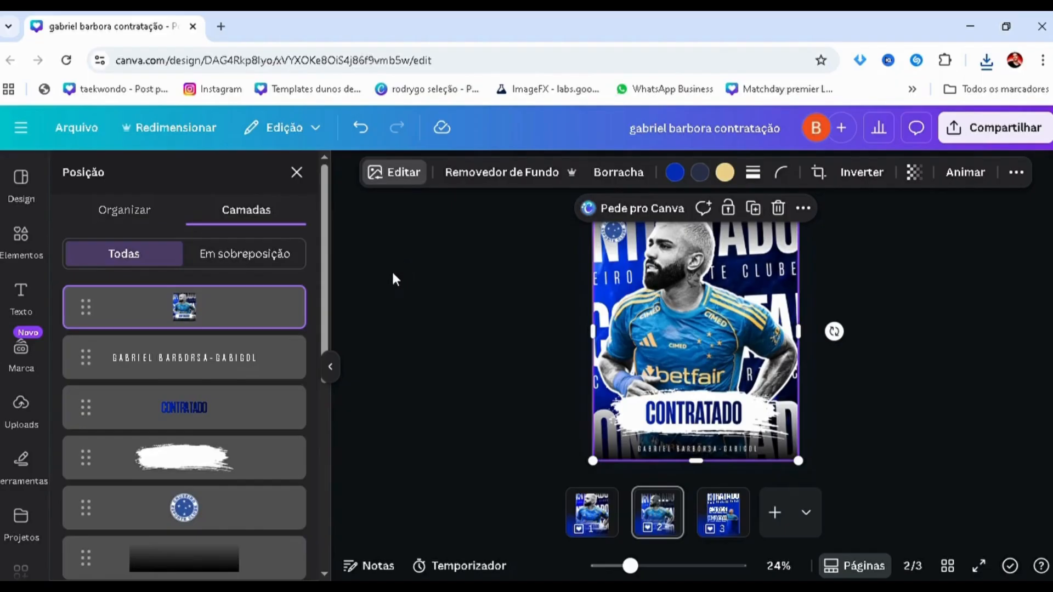
# Open the adjustments of the flattened poster image and set its contrast to 11
pyautogui.click(130, 300)
pyautogui.scroll(-3, 164, 371)
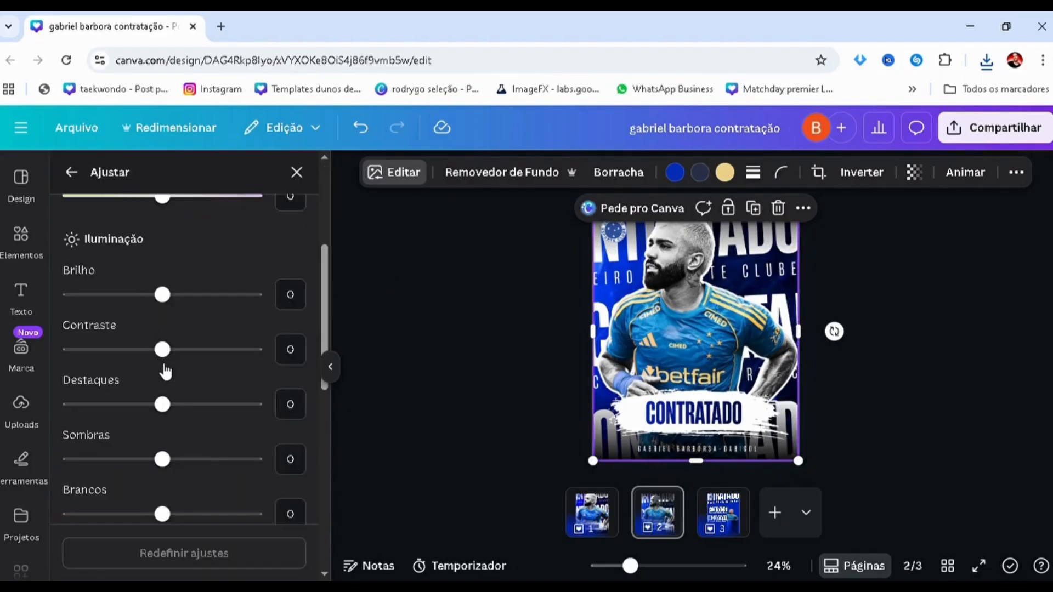
pyautogui.moveTo(163, 350); pyautogui.dragTo(173, 349)
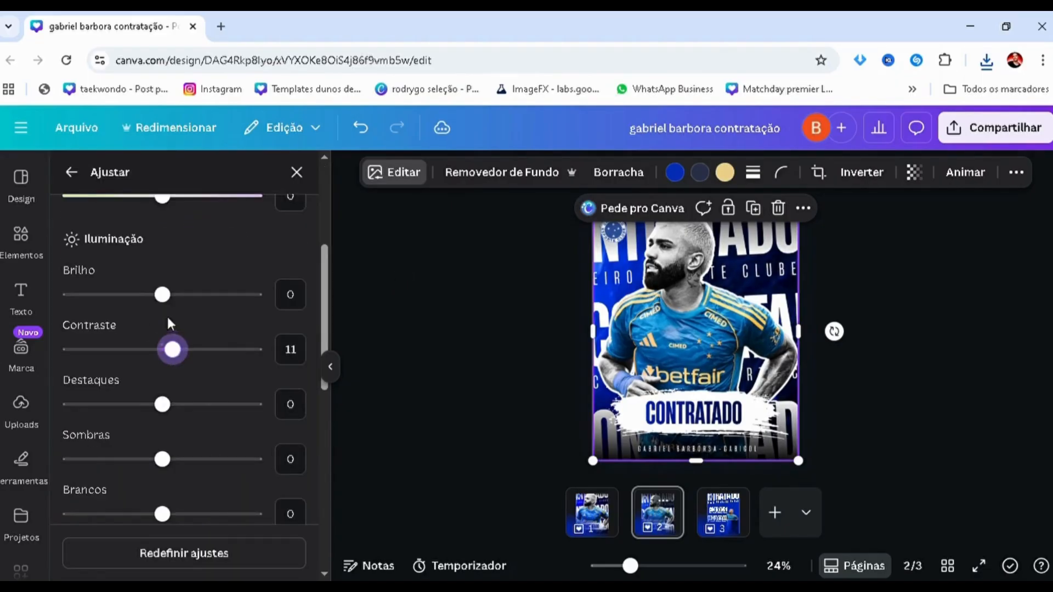
# Set the poster image's saturation to 24, sharpness to 8 and clarity to 12
pyautogui.scroll(-5, 169, 372)
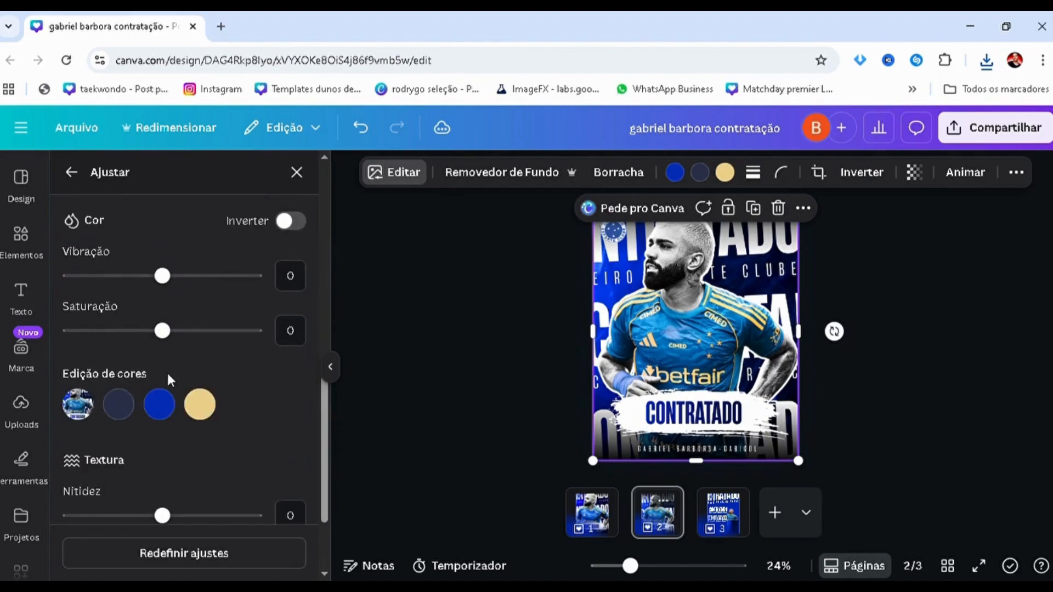
pyautogui.moveTo(213, 331); pyautogui.dragTo(193, 341)
pyautogui.scroll(-3, 195, 351)
pyautogui.moveTo(174, 385); pyautogui.dragTo(170, 386)
pyautogui.moveTo(177, 441); pyautogui.dragTo(174, 442)
pyautogui.scroll(2, 173, 441)
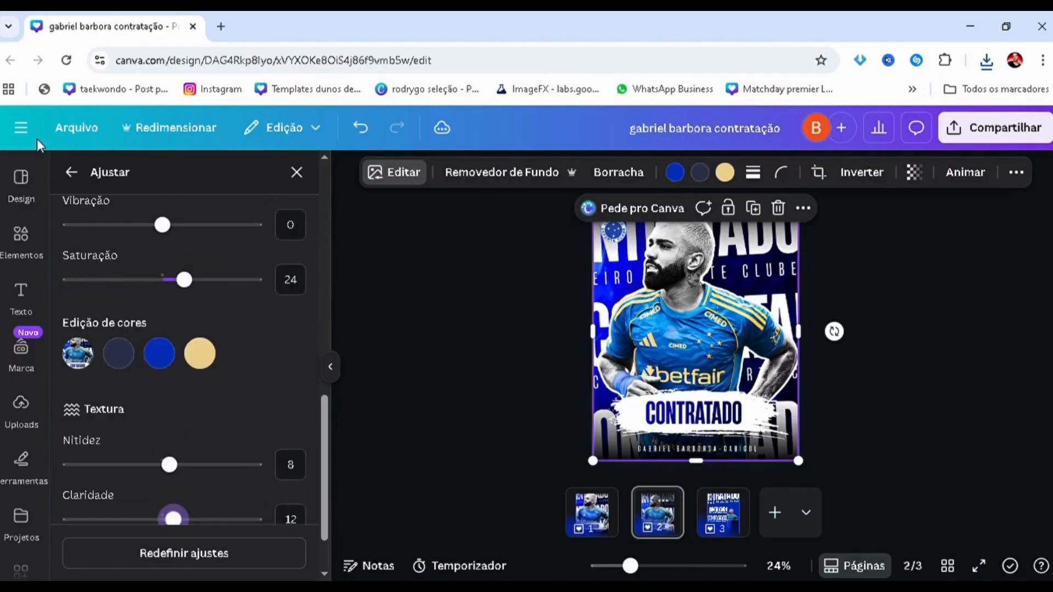
pyautogui.click(70, 173)
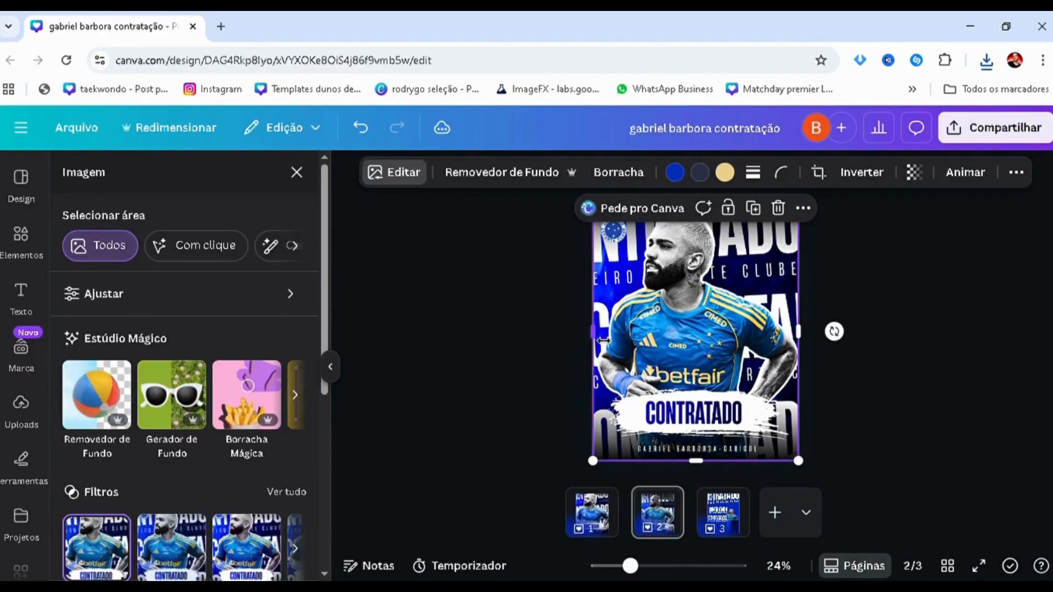
pyautogui.moveTo(603, 340); pyautogui.dragTo(603, 372)
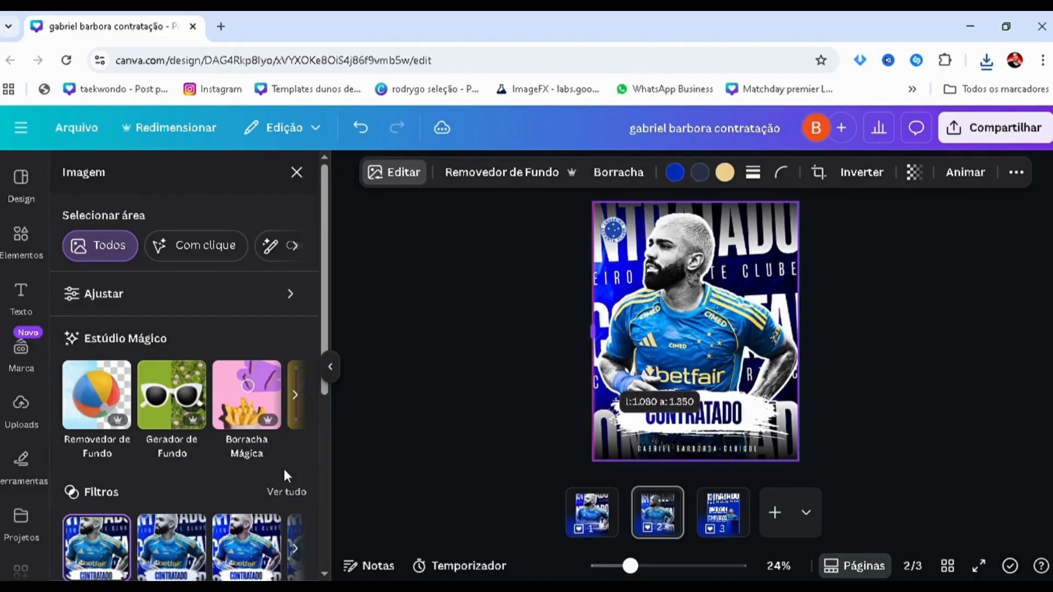
# Try the Belvedere filter on the poster image and replace it with the Fresco filter at about half intensity
pyautogui.scroll(-2, 266, 393)
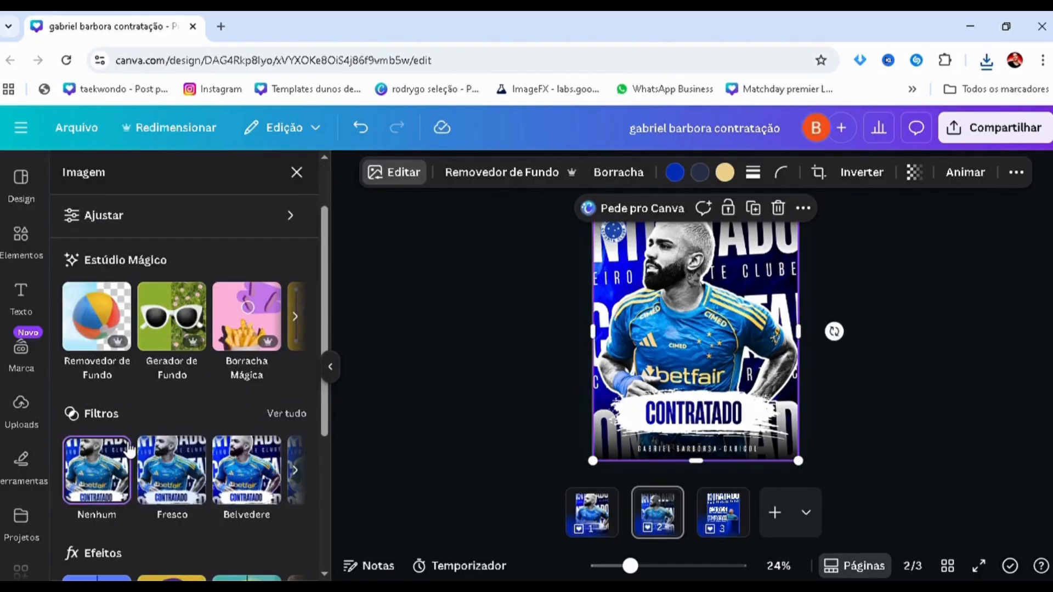
pyautogui.click(286, 413)
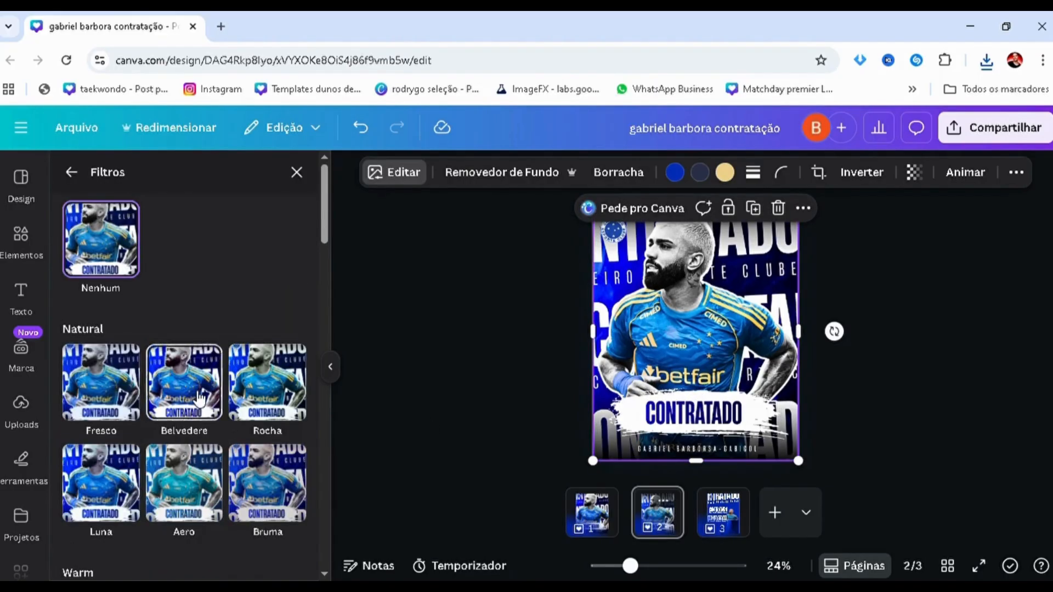
pyautogui.click(199, 399)
pyautogui.scroll(-2, 116, 317)
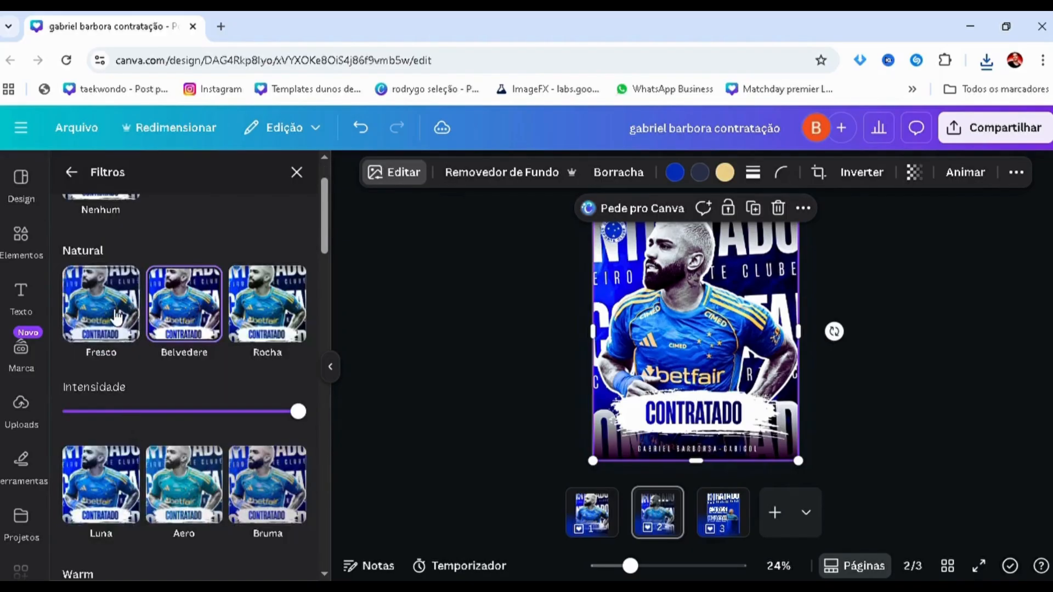
pyautogui.scroll(-2, 117, 317)
pyautogui.click(110, 262)
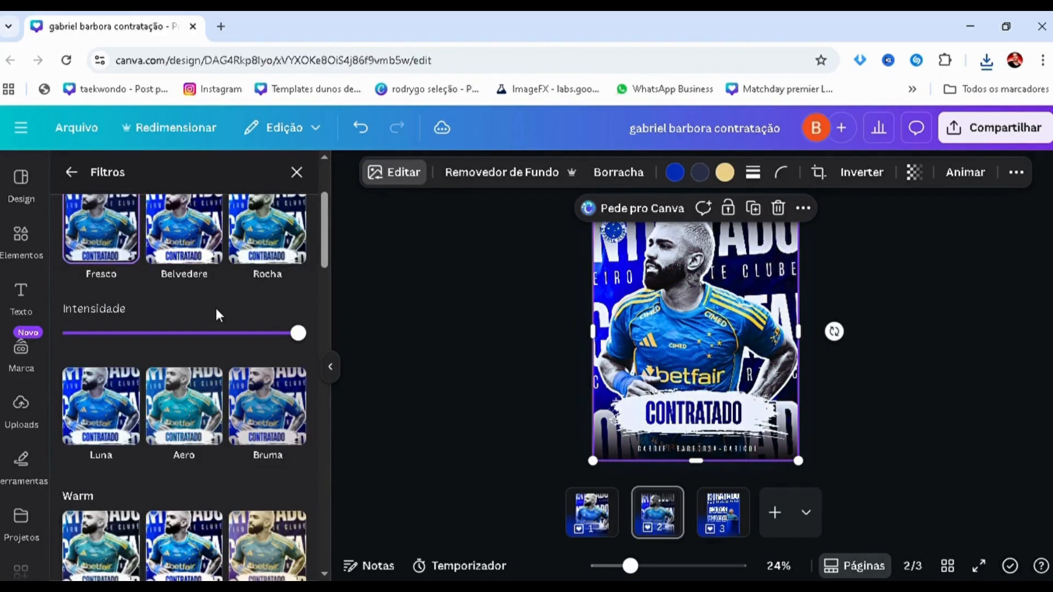
pyautogui.scroll(2, 219, 314)
pyautogui.moveTo(132, 413); pyautogui.dragTo(183, 416)
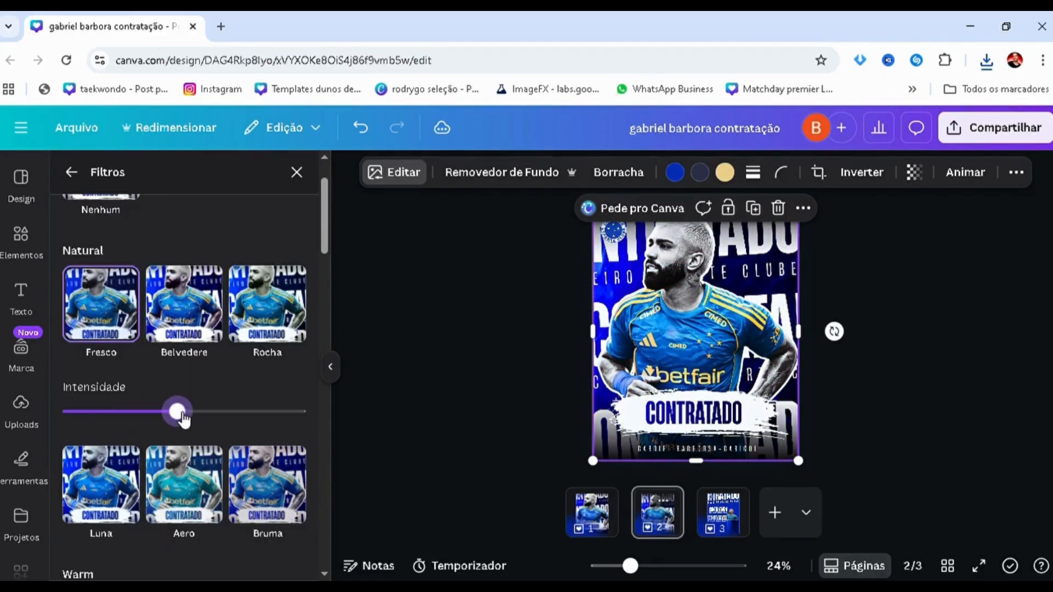
pyautogui.scroll(-15, 183, 417)
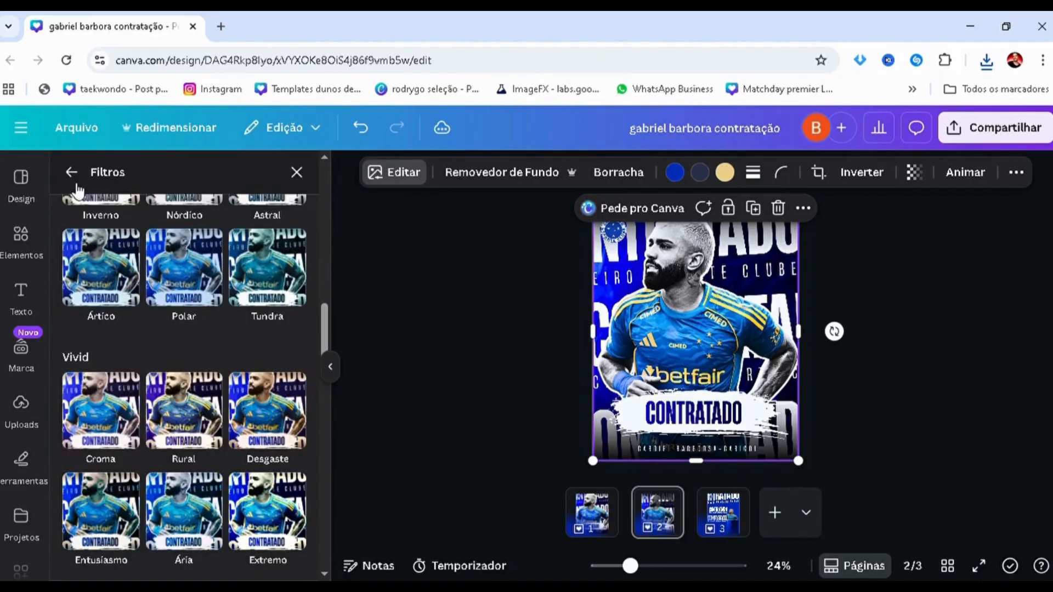
pyautogui.click(72, 172)
pyautogui.moveTo(592, 331)
pyautogui.mouseDown()
pyautogui.moveTo(613, 343)
pyautogui.moveTo(700, 336)
pyautogui.moveTo(589, 335)
pyautogui.moveTo(685, 346)
pyautogui.moveTo(592, 342)
pyautogui.mouseUp()
pyautogui.click(516, 357)
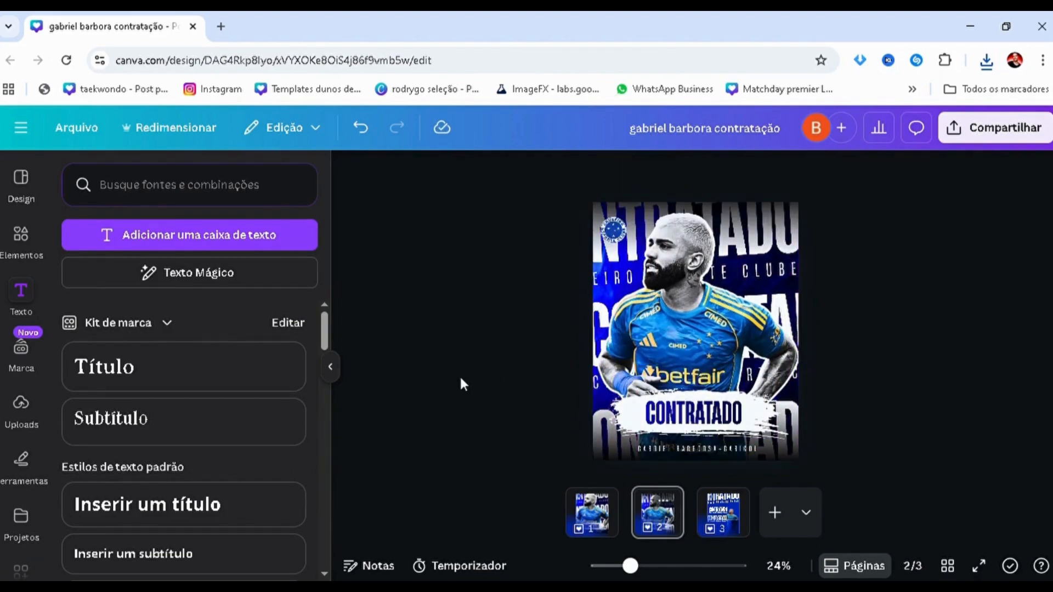